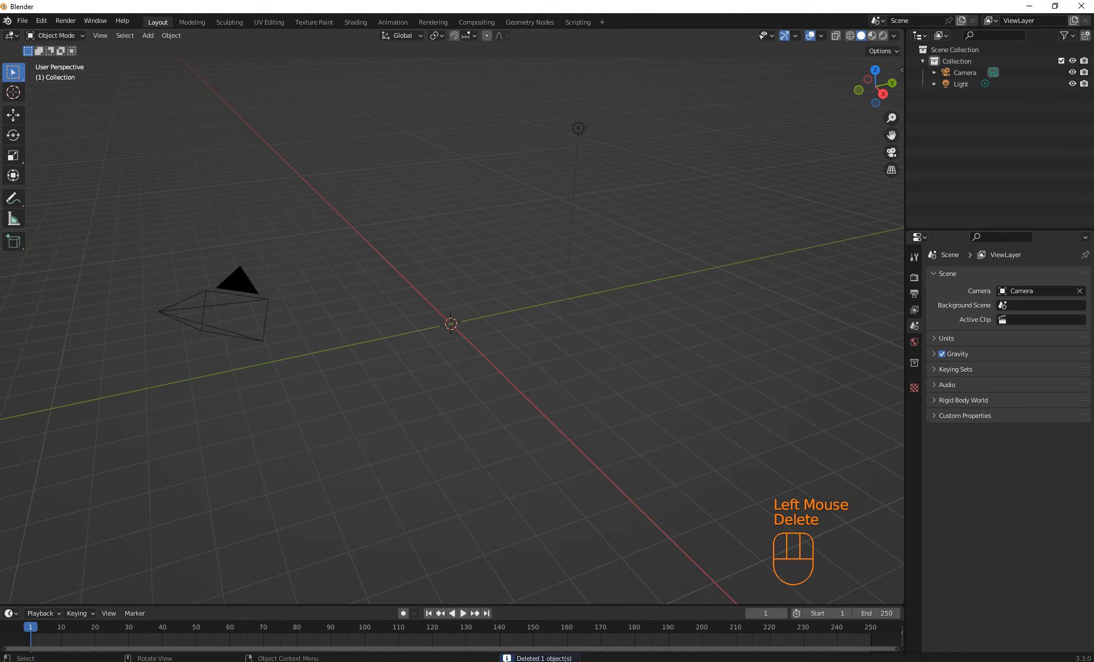
Add a mesh cylinder at the world origin.
key(shift+a)
mouse_move(329, 309)
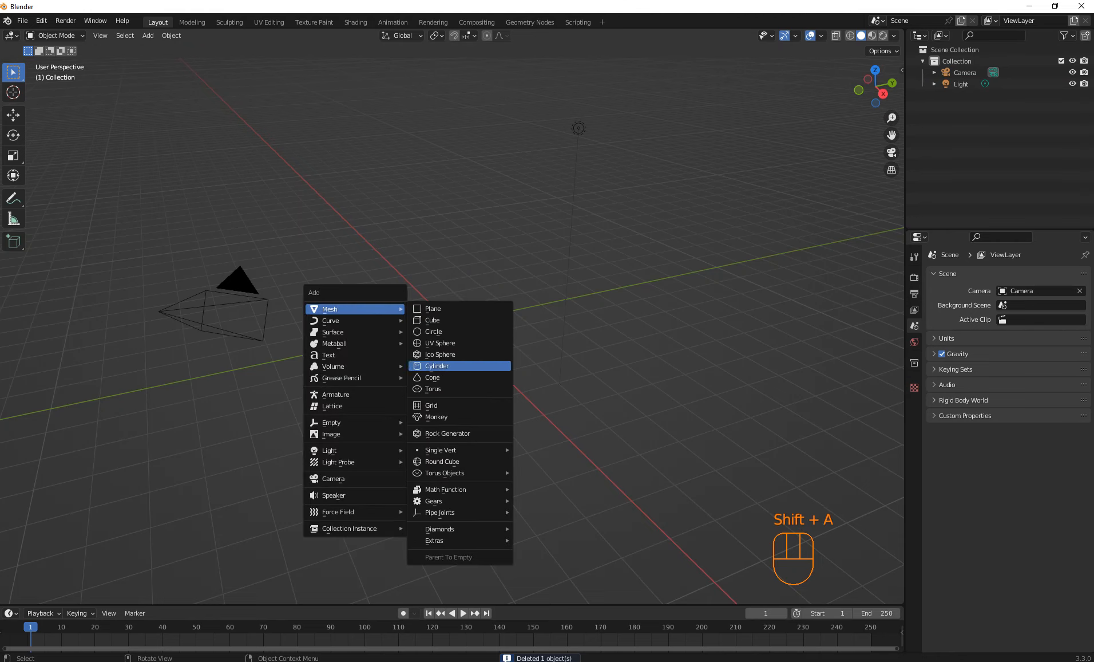
click(437, 365)
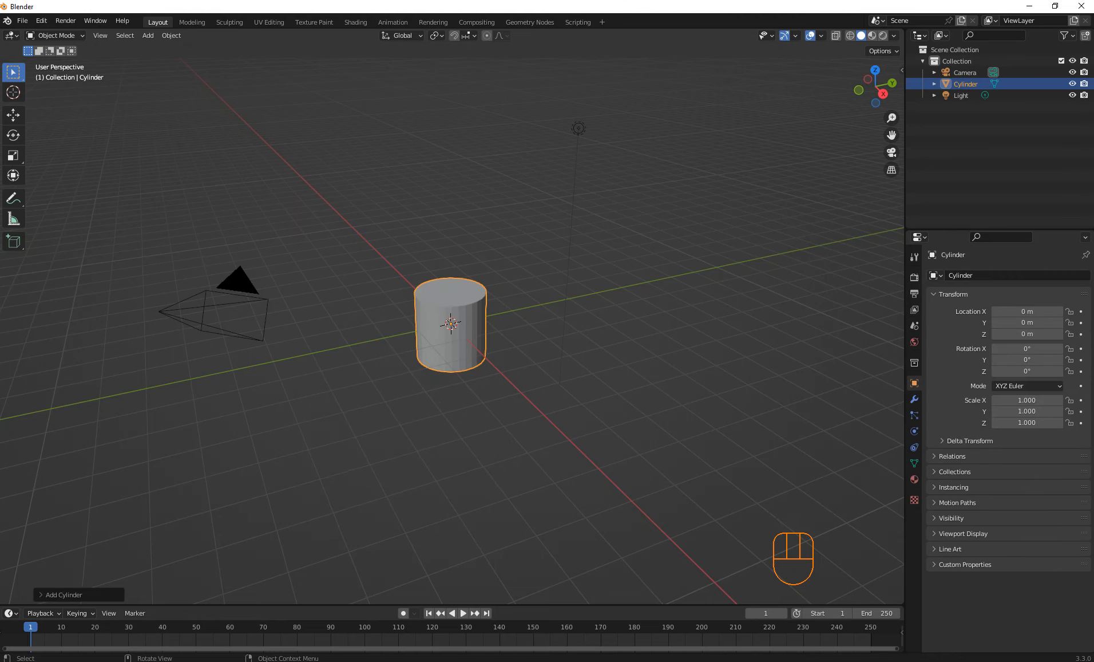
Duplicate the cylinder in place and scale the copy uniformly to about 0.84.
key(KP_7)
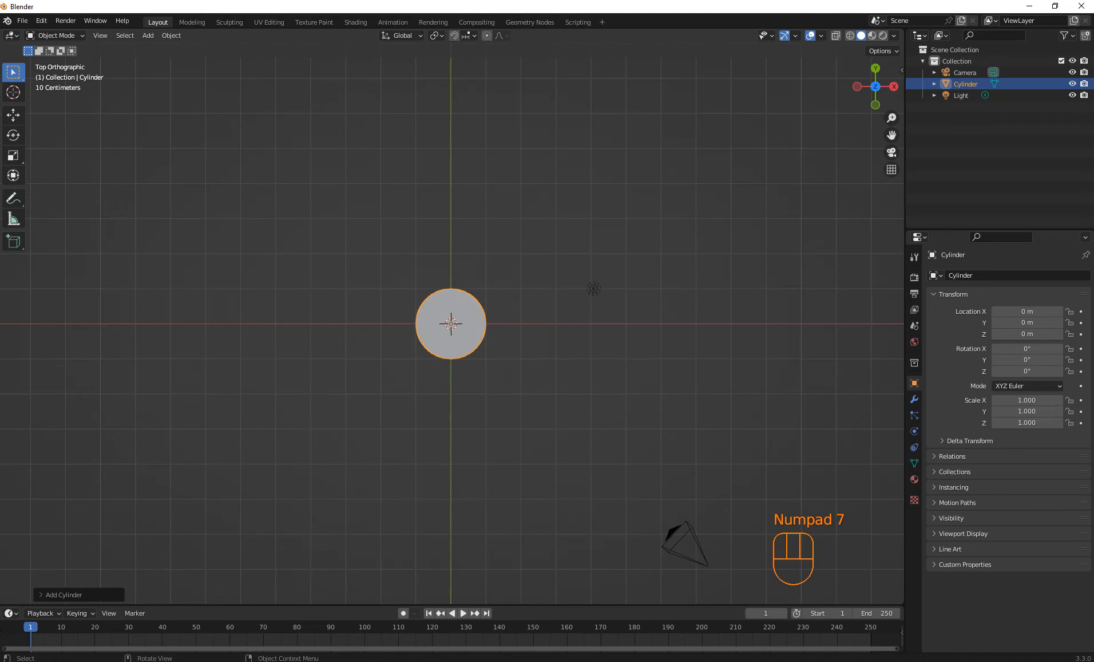
key(shift+d)
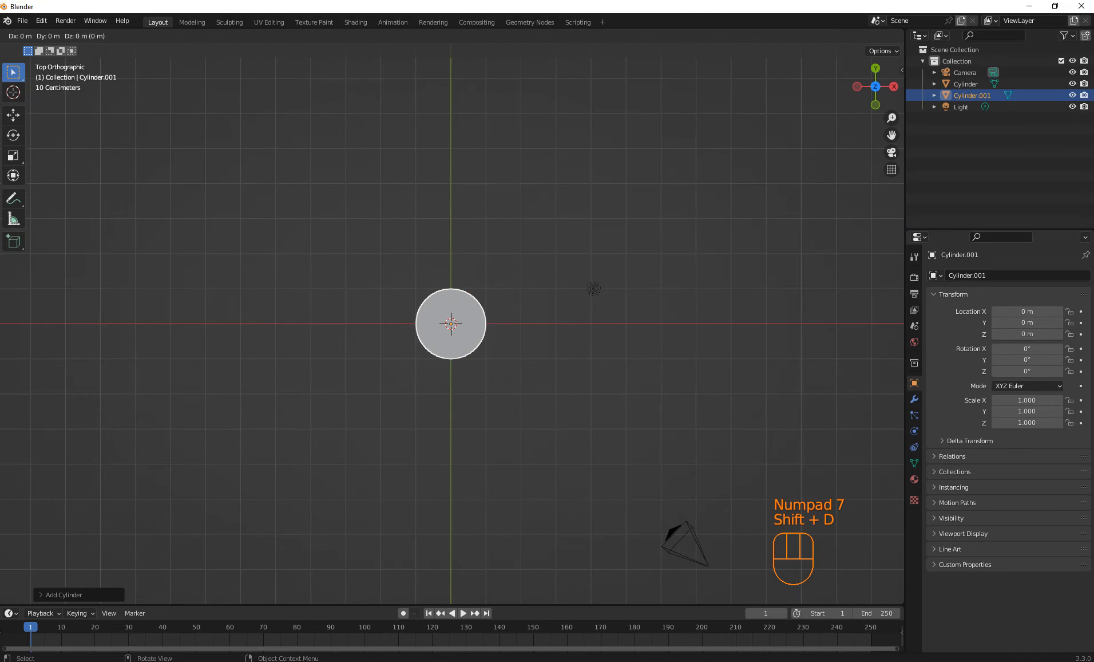
key(s)
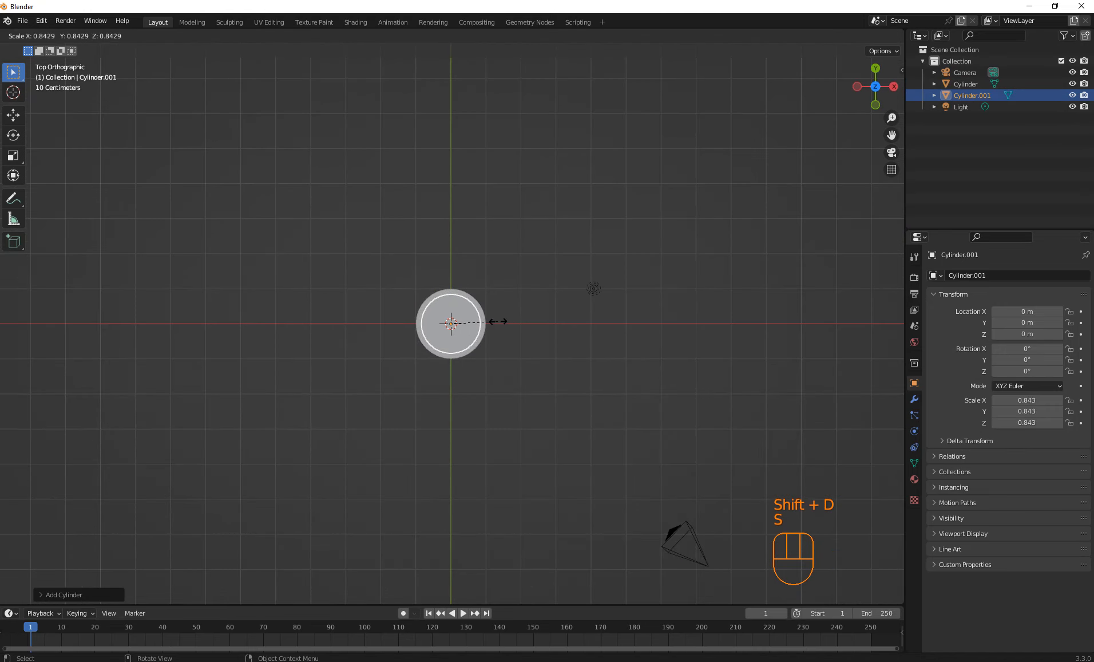
click(500, 319)
scroll(451, 323, up, 2)
scroll(451, 324, down, 1)
scroll(452, 323, up, 1)
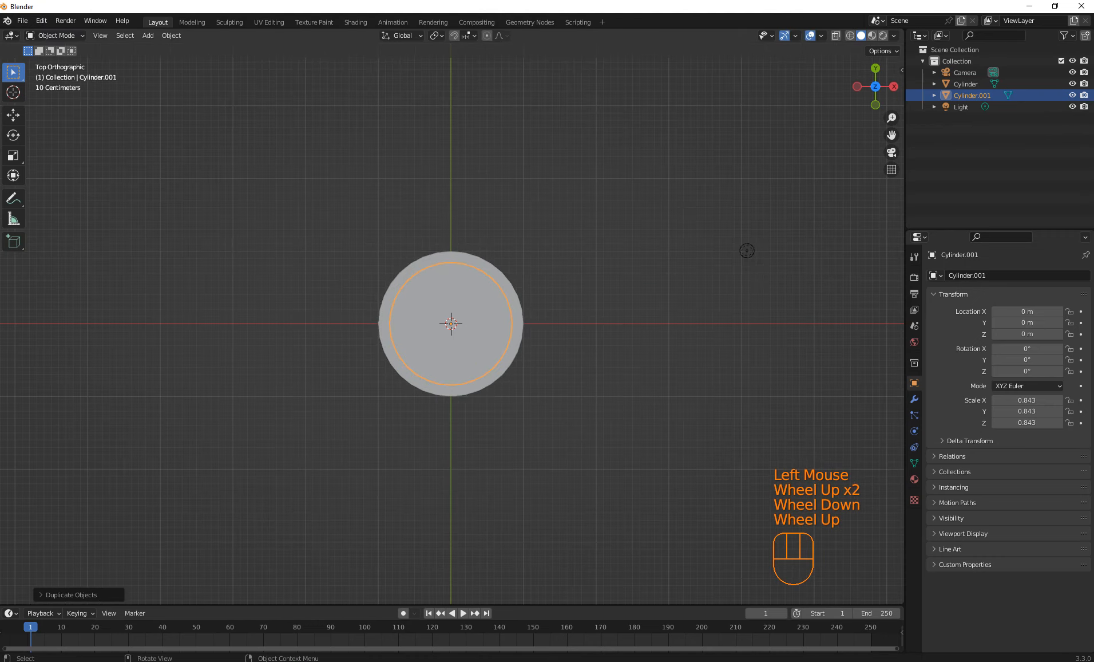
Stretch the smaller cylinder along Z until it protrudes from both ends of the outer cylinder.
mouse_move(451, 323)
middle_down()
mouse_move(458, 286)
mouse_move(453, 320)
mouse_move(435, 309)
middle_up()
key(s)
key(z)
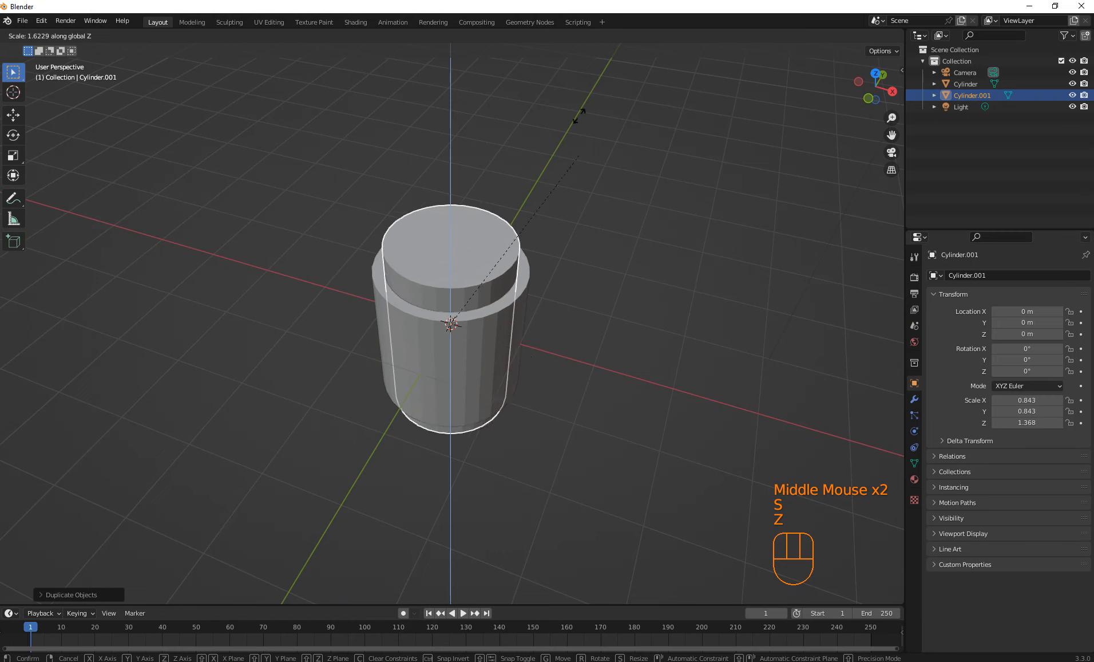
click(570, 375)
Add a Boolean Difference modifier to the outer cylinder with the inner cylinder, Cylinder.001, as its cutting object.
click(452, 372)
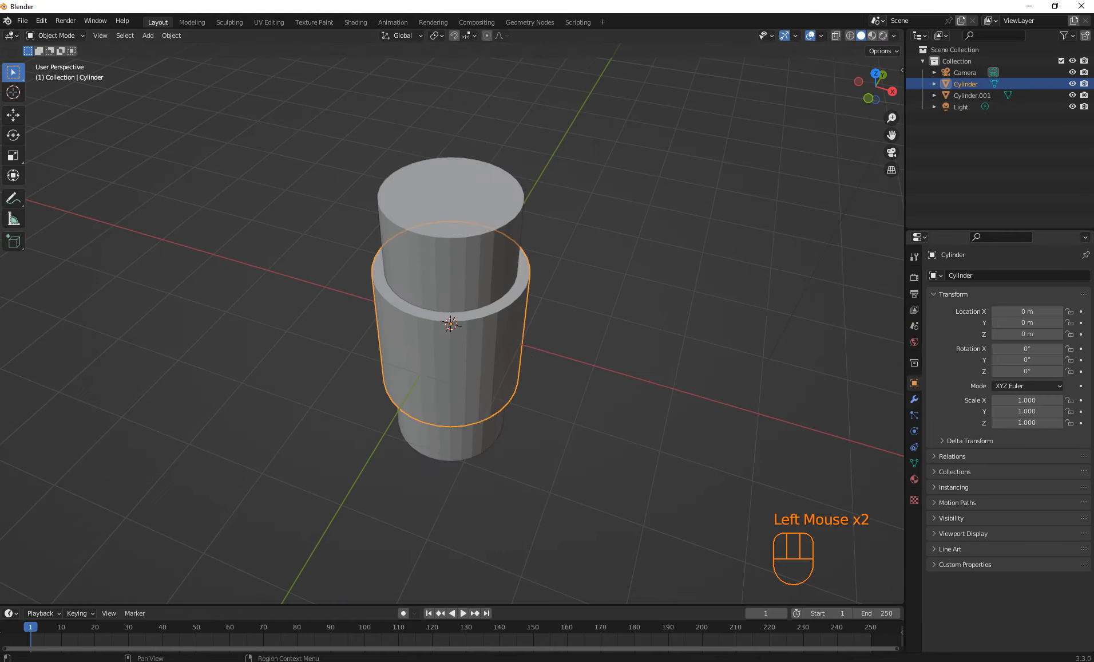
click(914, 399)
click(967, 275)
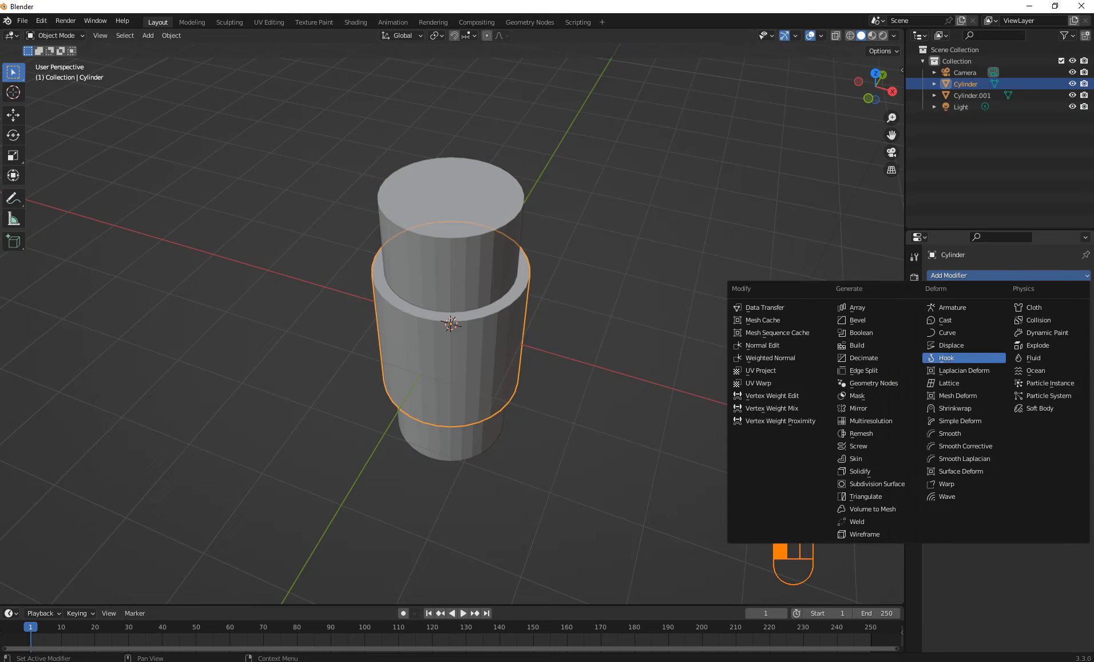
click(862, 333)
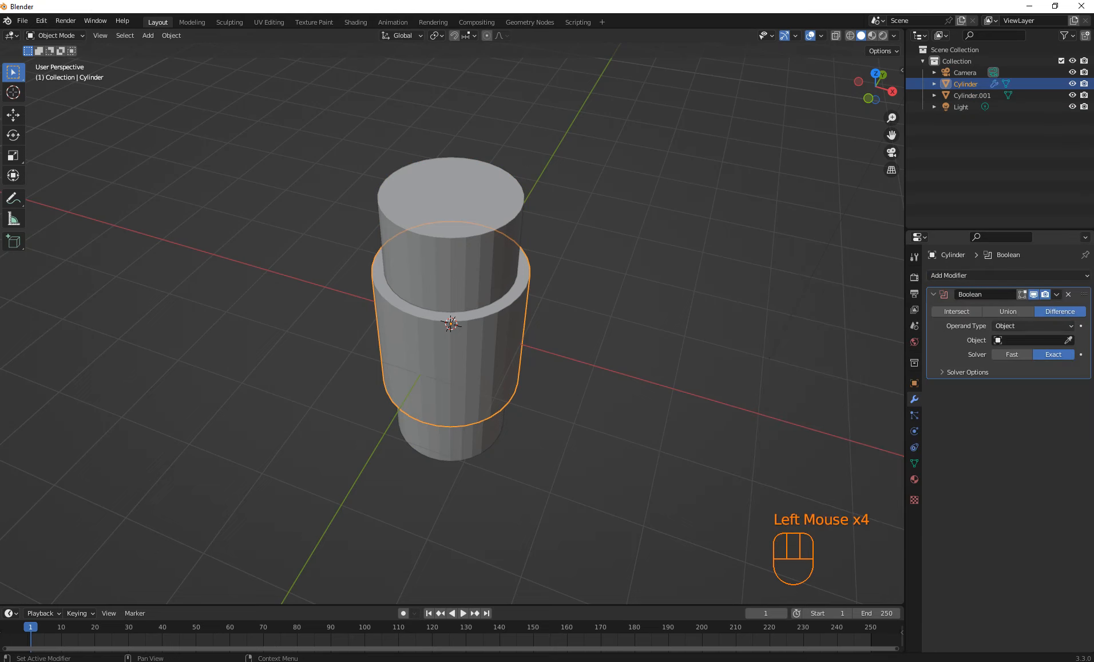
click(1068, 340)
click(458, 198)
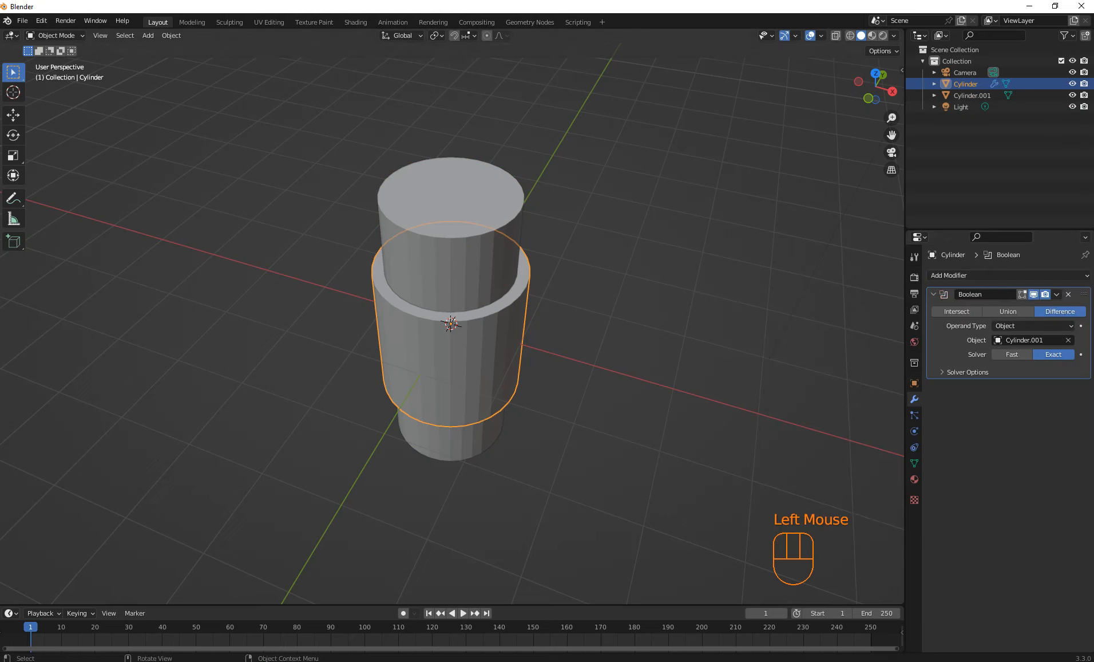
Apply the Boolean modifier on the outer cylinder and delete the inner cutting cylinder.
click(1057, 294)
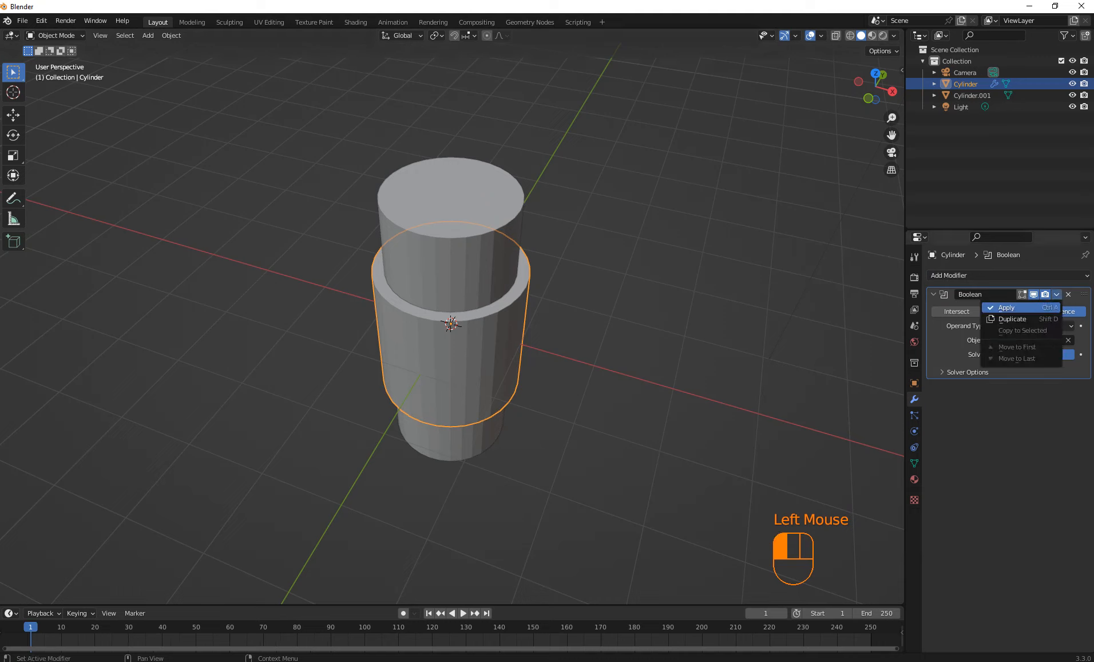
click(1007, 308)
click(453, 198)
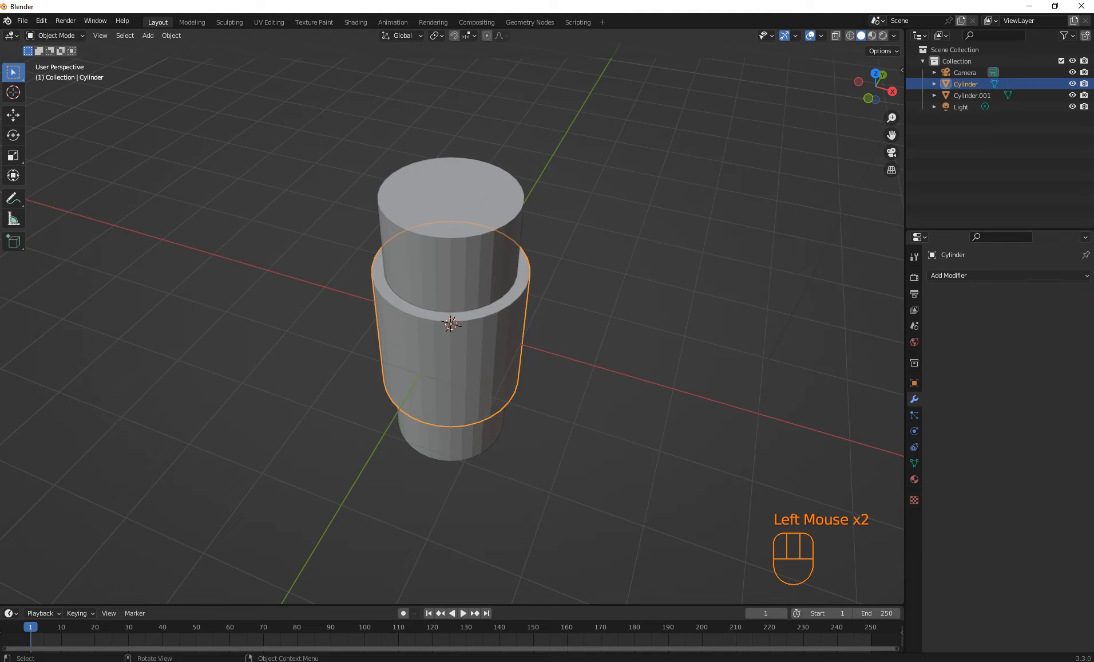
key(Delete)
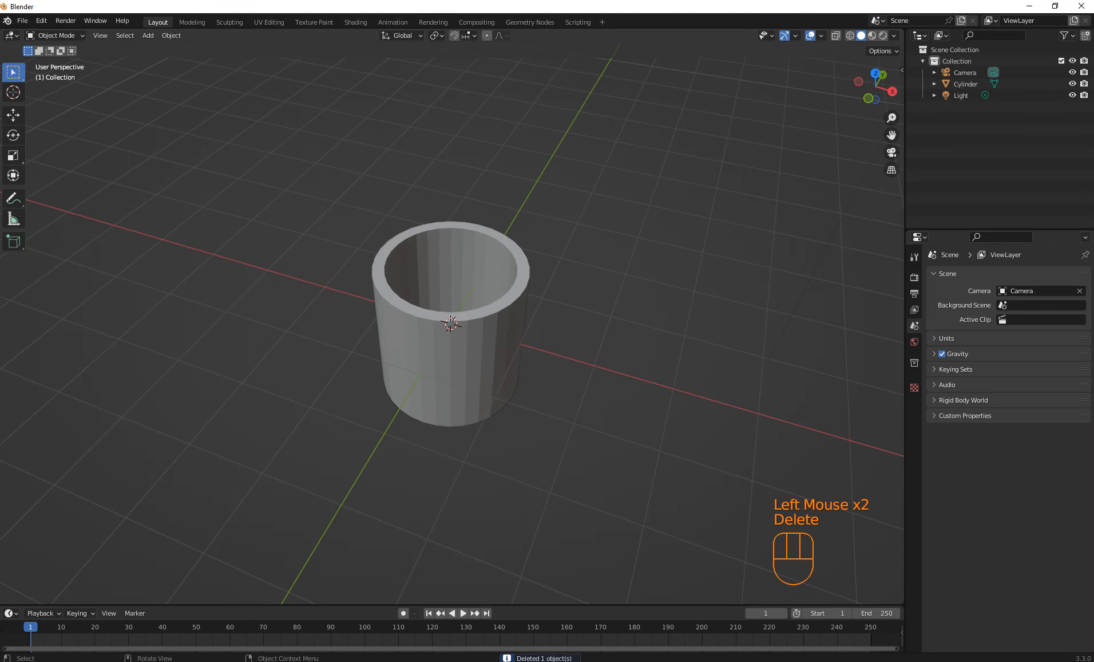
Rotate the hollow cylinder 90° about the global X axis.
click(451, 361)
middle_drag(451, 360, 366, 363)
key(KP_3)
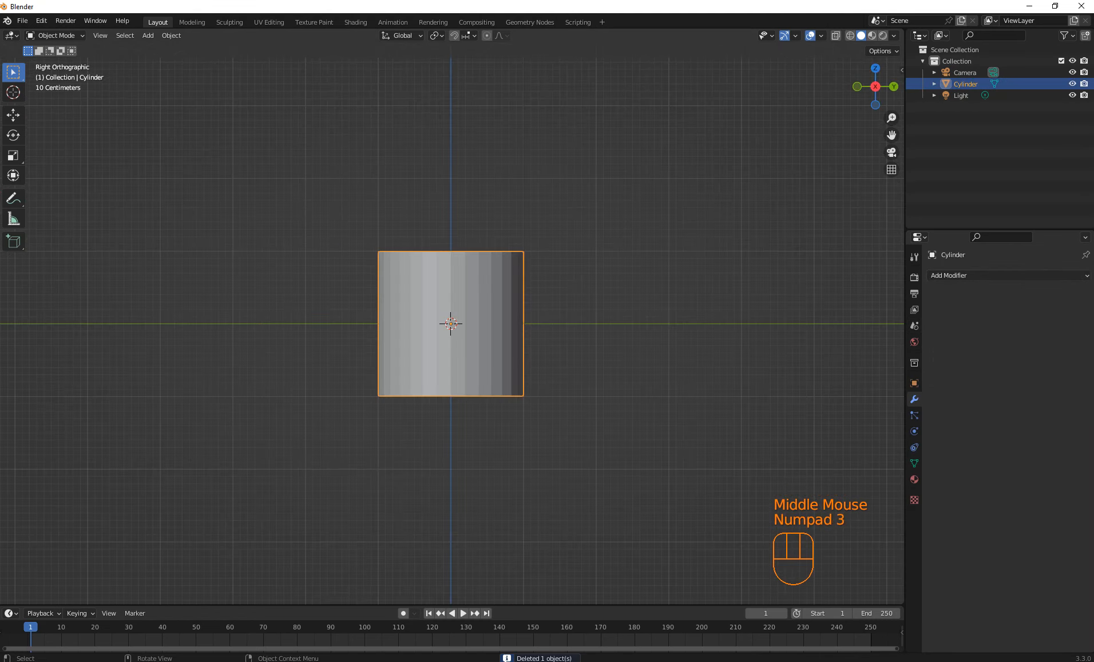
key(r)
key(x)
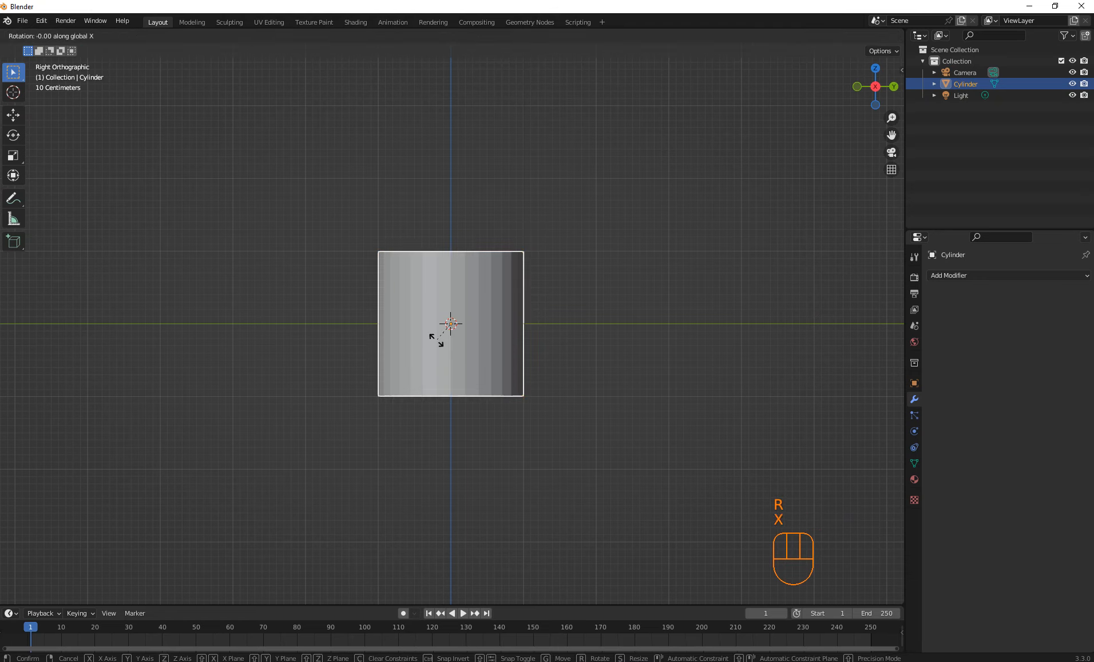
key(KP_9)
key(KP_0)
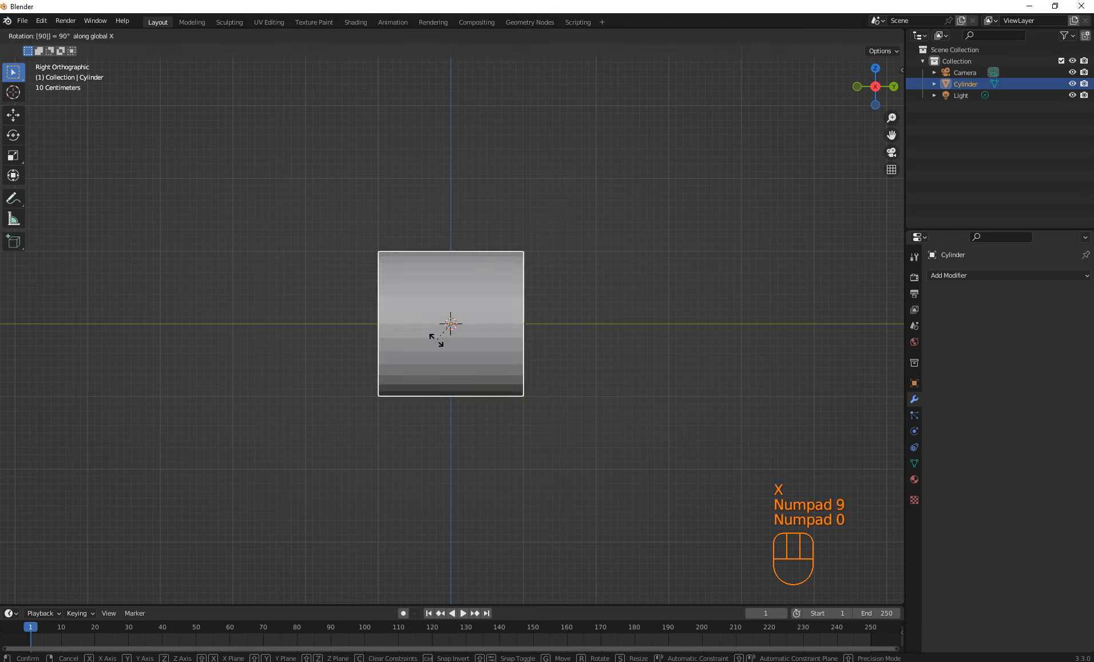
key(KP_Enter)
In Edit Mode, add two evenly spaced loop cuts around the tube's outer wall.
key(Tab)
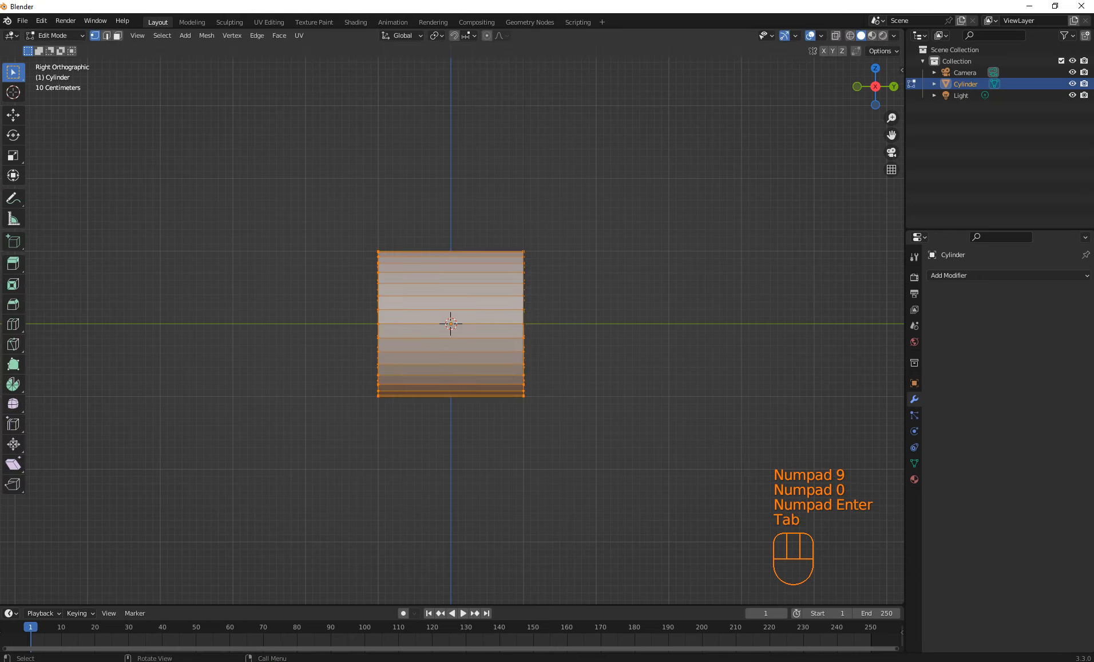
key(ctrl+r)
scroll(498, 374, up, 1)
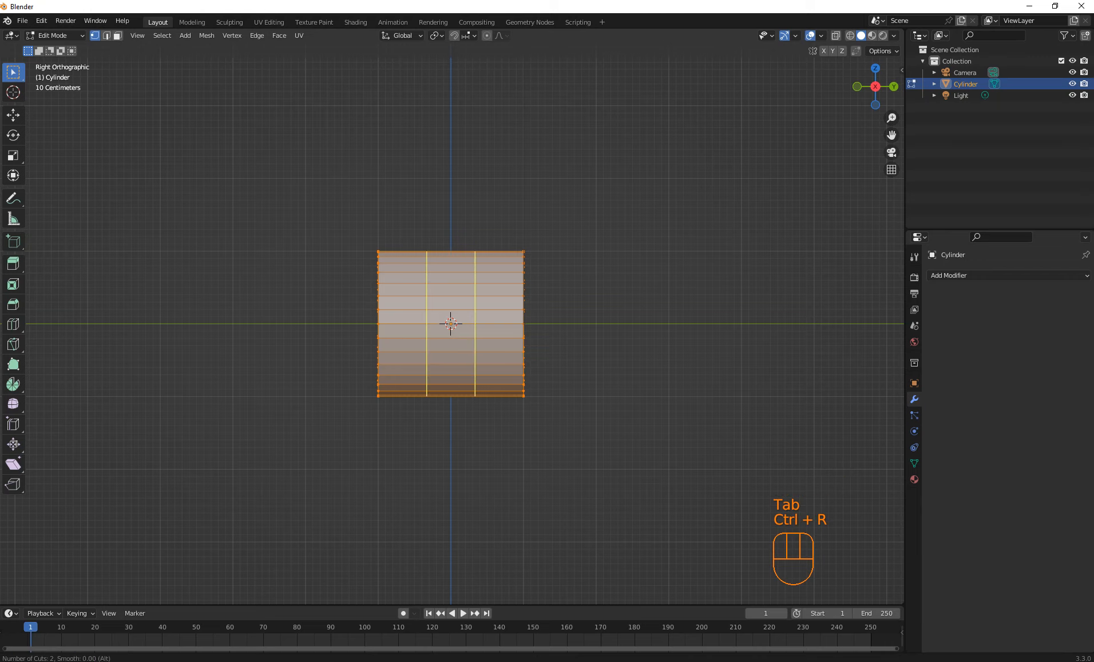
click(498, 373)
key(Escape)
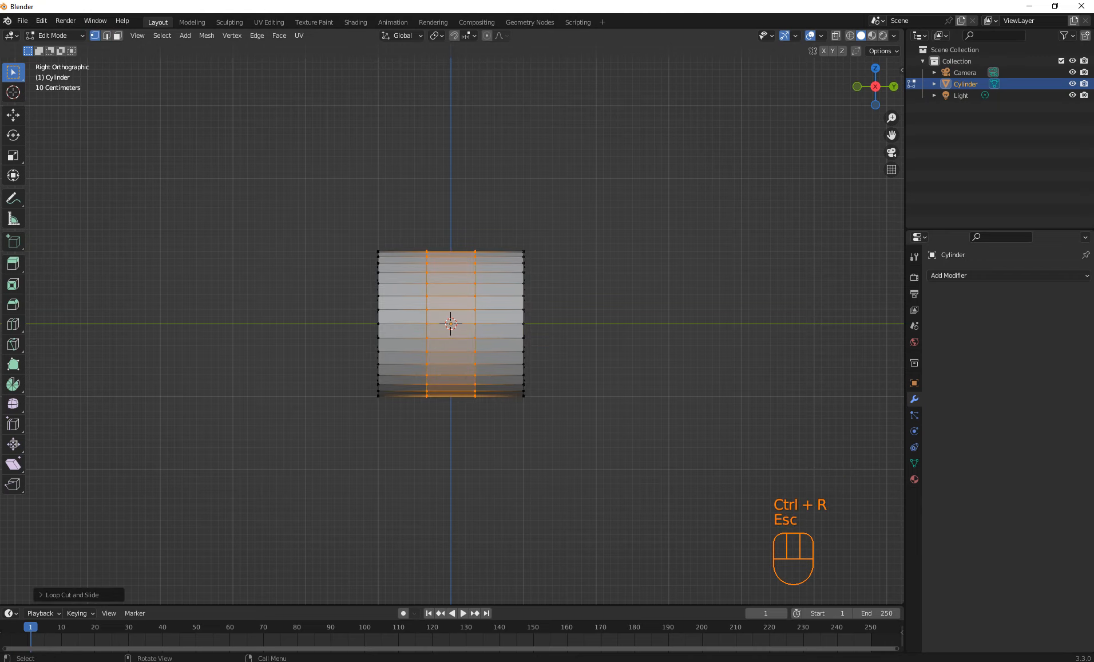
Add two evenly spaced loop cuts around the tube's inner wall.
middle_drag(499, 374, 401, 355)
key(ctrl+r)
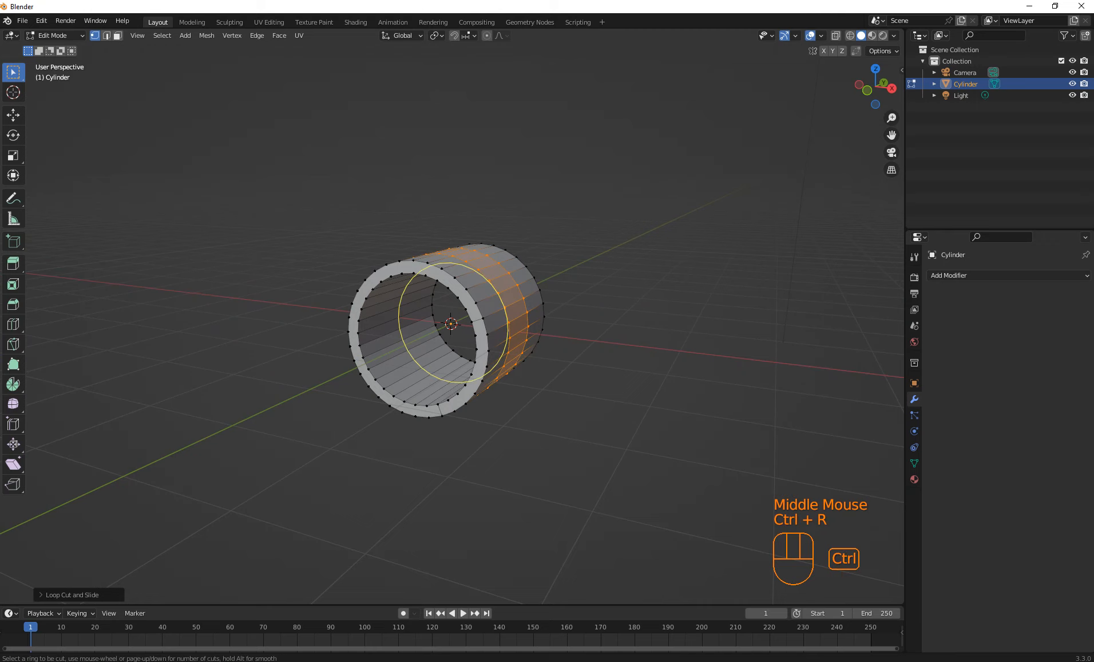
scroll(425, 330, up, 1)
click(426, 330)
key(Escape)
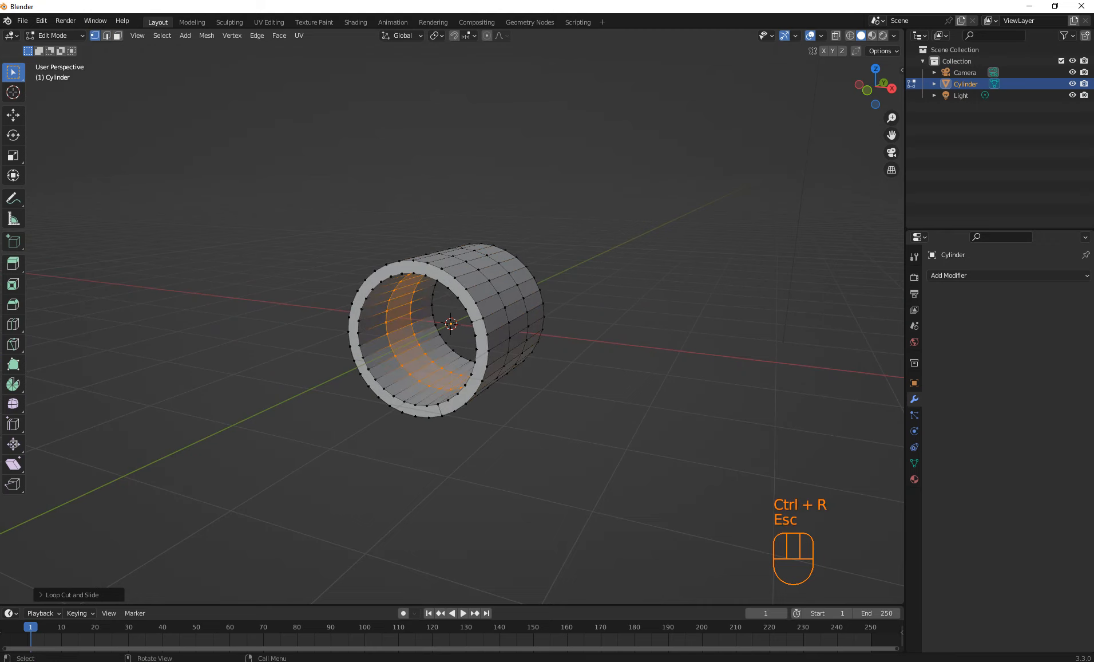
Show the tube in right orthographic view with X-ray display enabled and nothing selected.
middle_drag(698, 258, 747, 250)
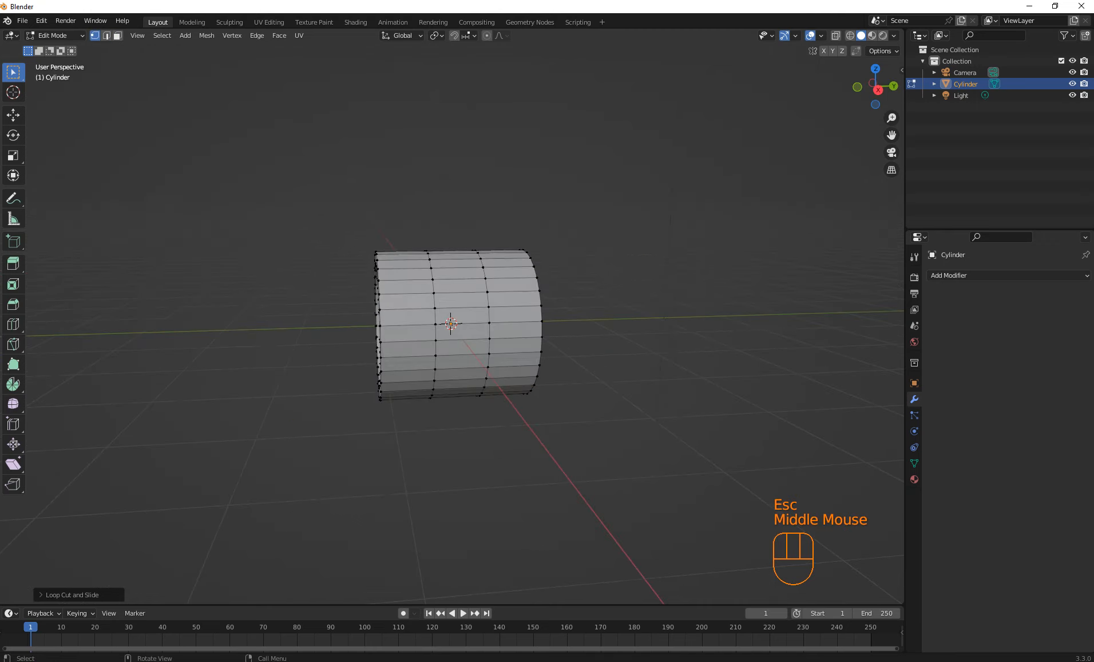
key(KP_7)
key(KP_3)
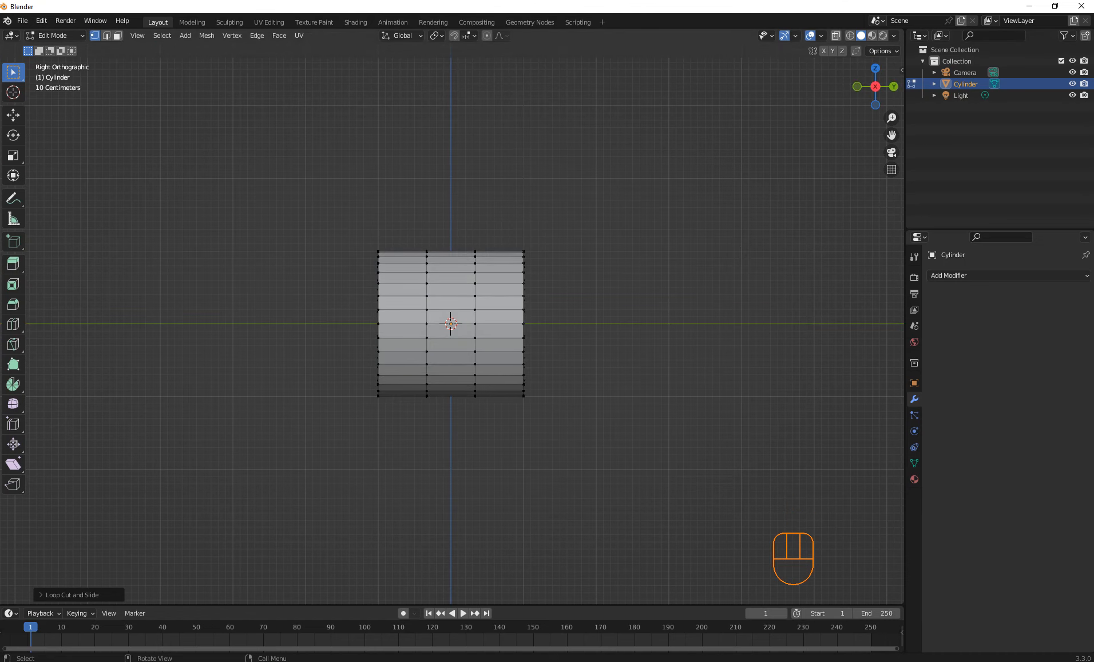
click(837, 35)
click(710, 189)
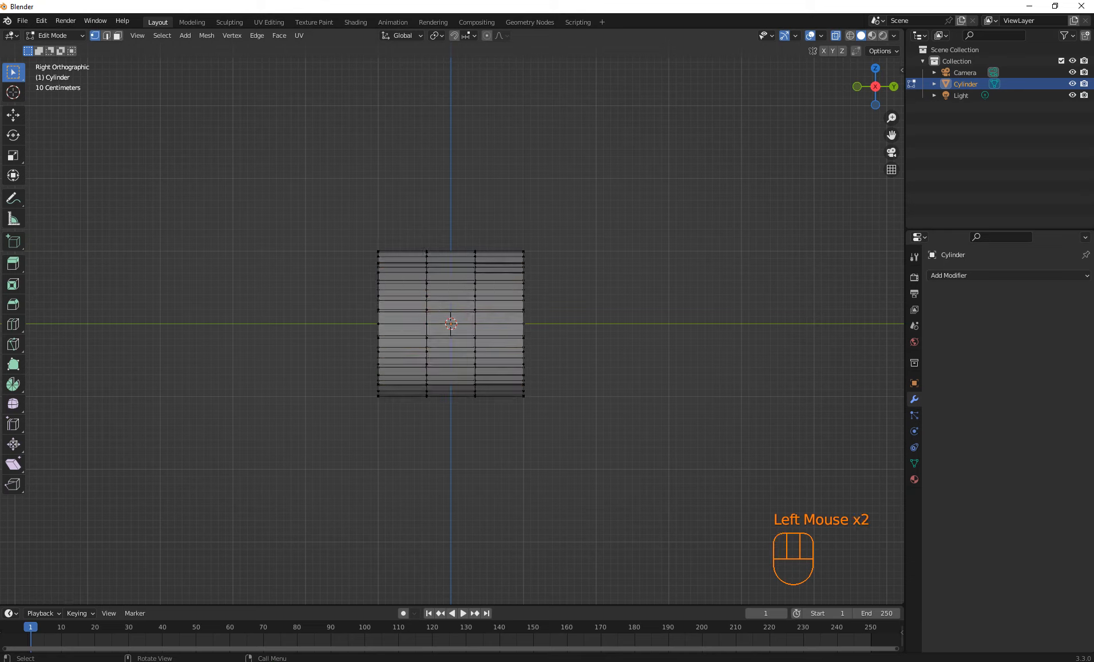
Enable proportional editing and narrow the tube's lower vertices, from just above the centre downward, along Y.
drag(346, 304, 585, 423)
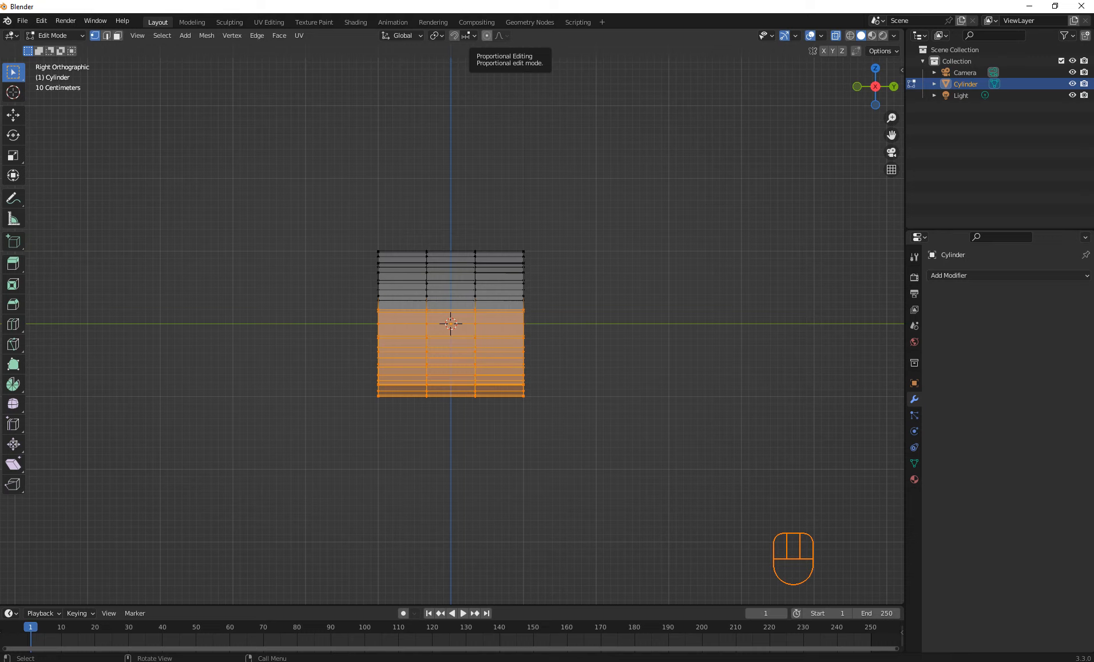
click(487, 36)
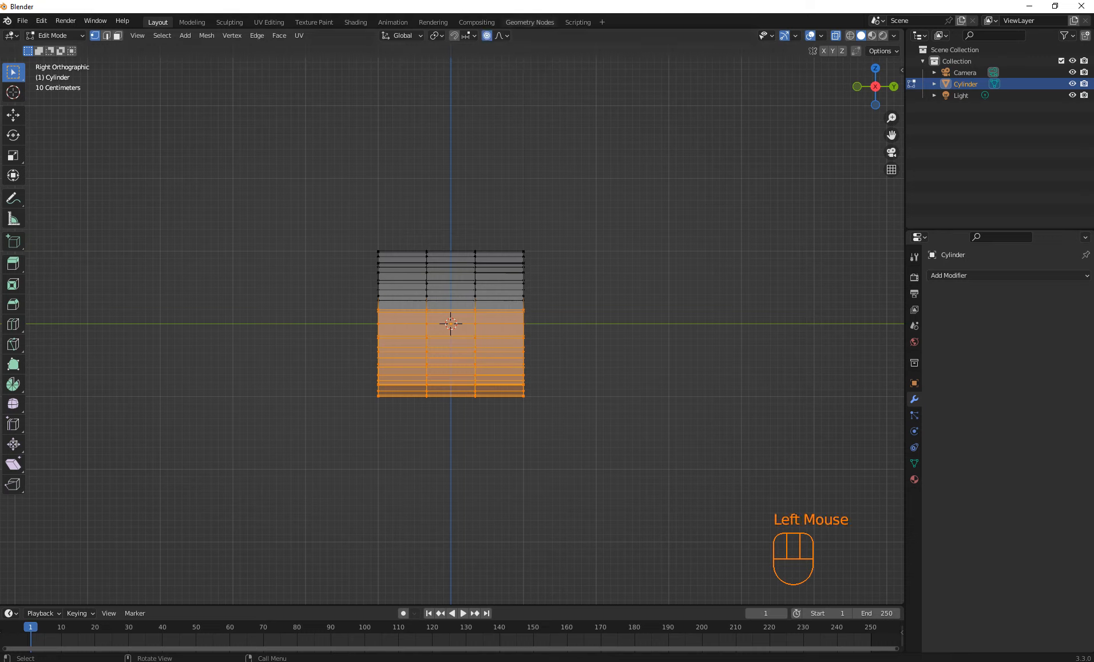
key(s)
key(y)
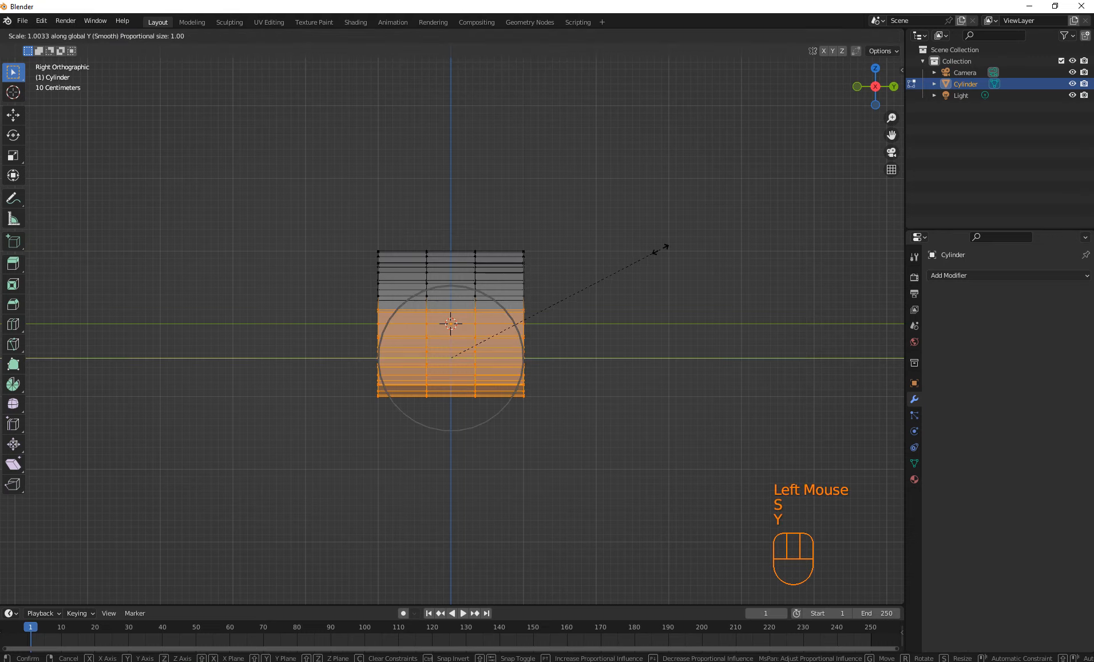
click(606, 255)
Scale the vertices below the tube's centre rows to about 0.72 along Y with proportional editing.
drag(593, 340, 330, 510)
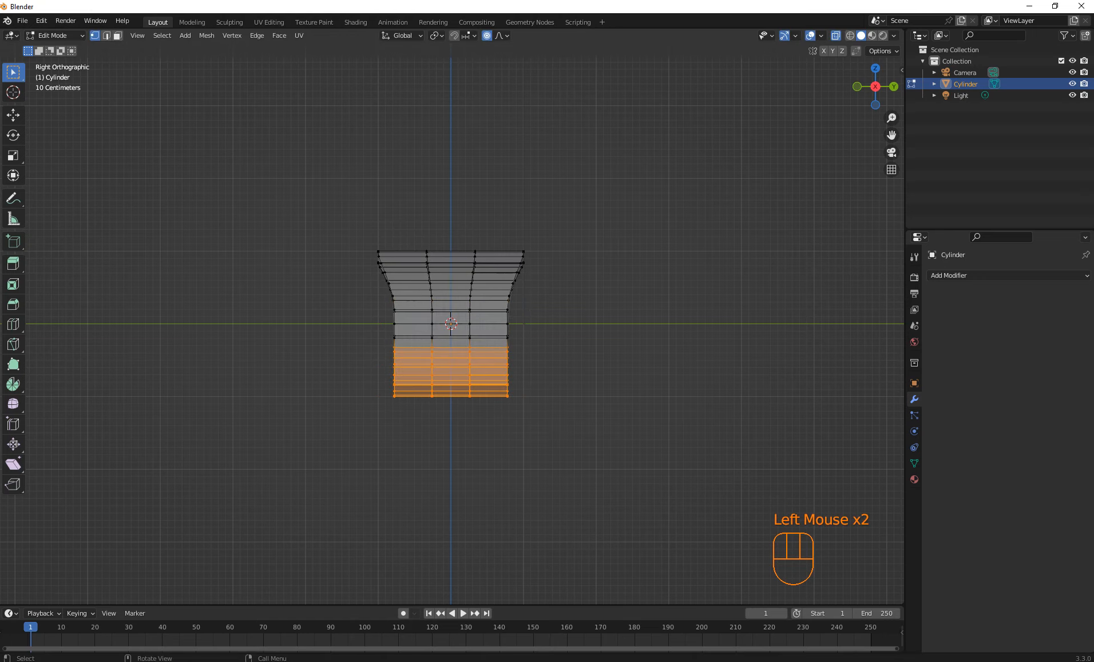
key(s)
key(y)
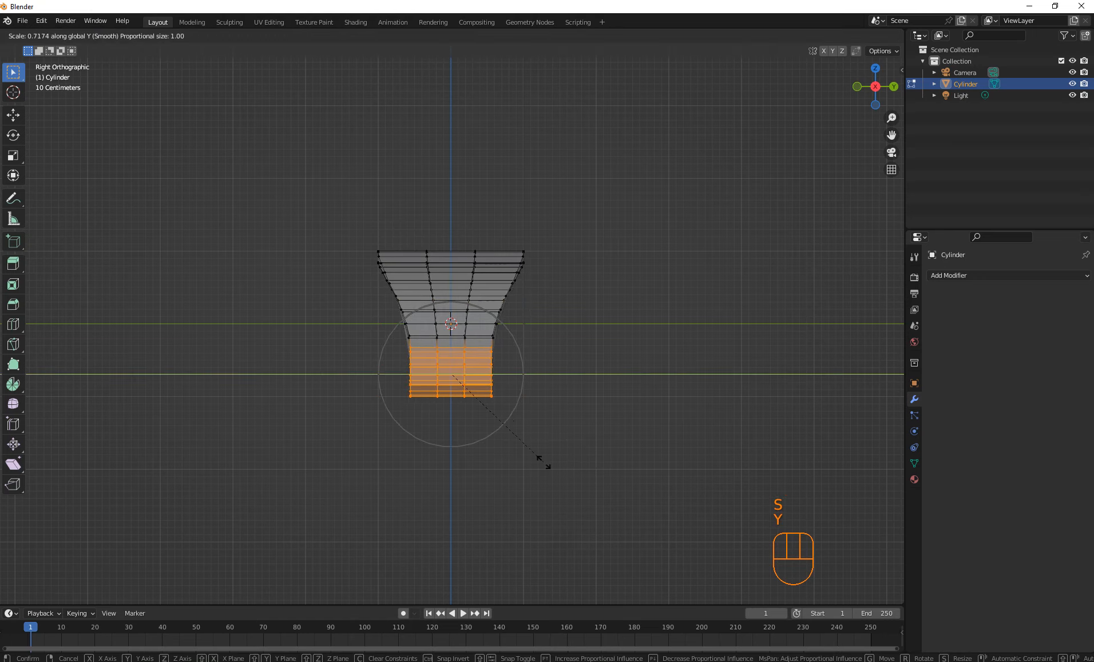
click(539, 458)
Scale the vertex rows near the tube's base to about two thirds along Y with proportional editing.
drag(542, 345, 386, 428)
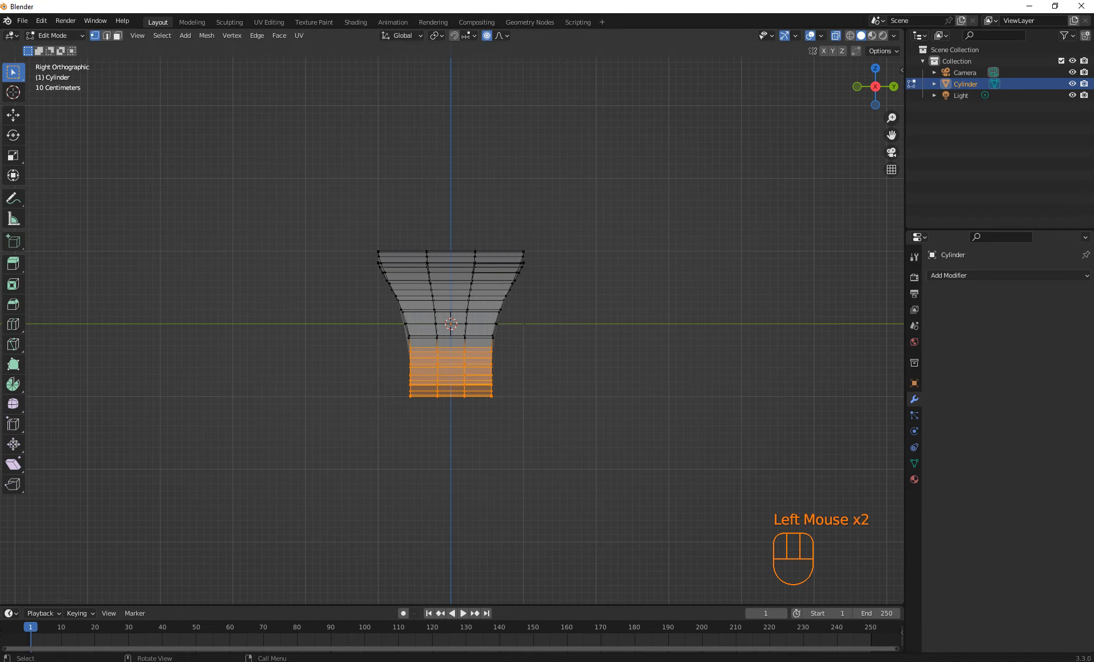
click(491, 396)
drag(520, 366, 398, 441)
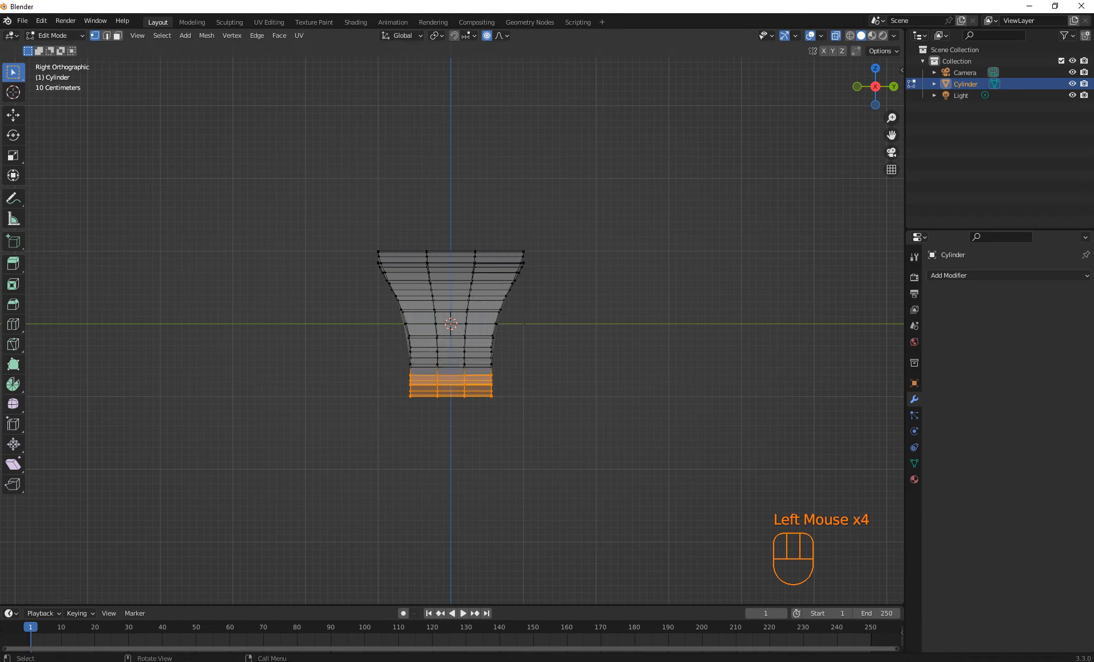
key(s)
key(y)
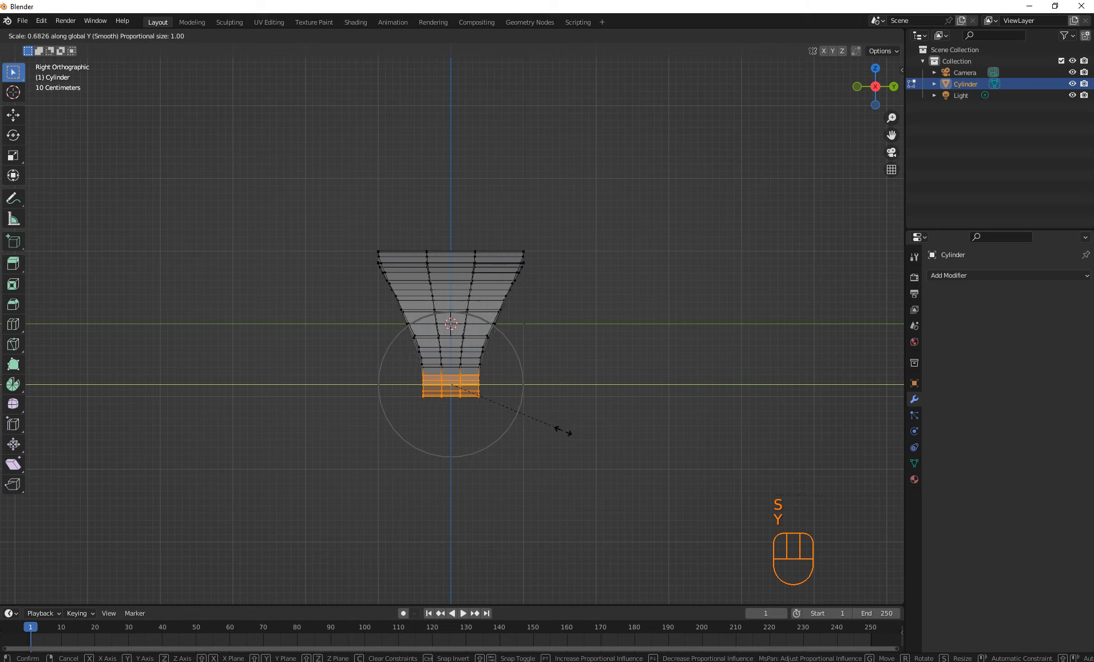
click(549, 435)
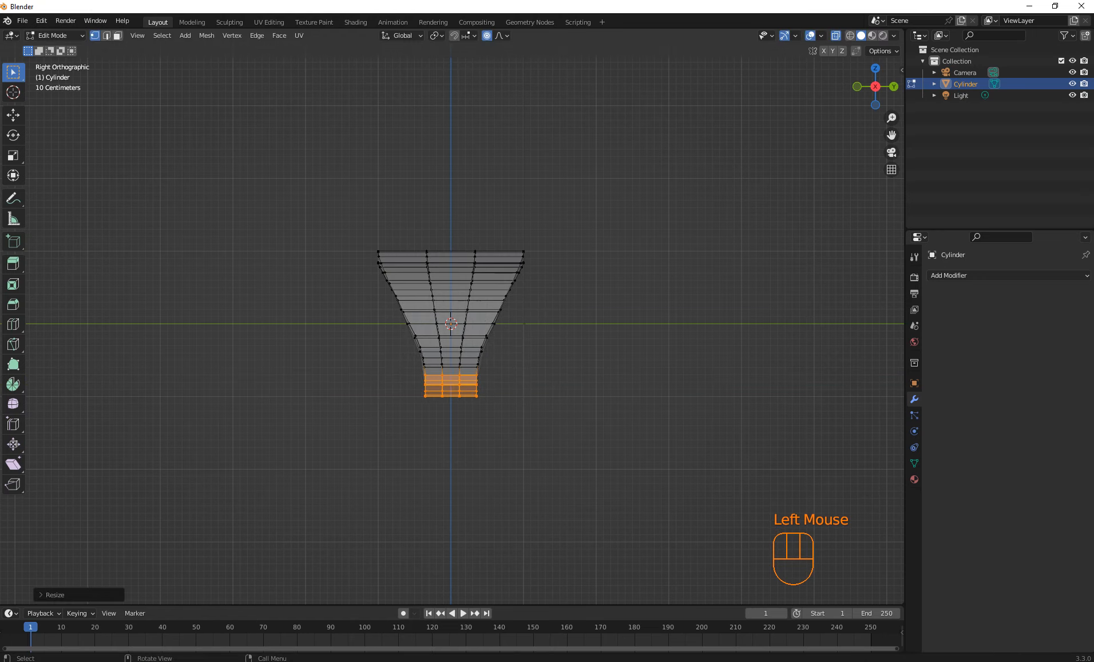
Scale the lowest vertex rows to about 0.78 along Y using a proportional size of 0.51, and clear the selection.
drag(514, 383, 377, 434)
key(s)
key(y)
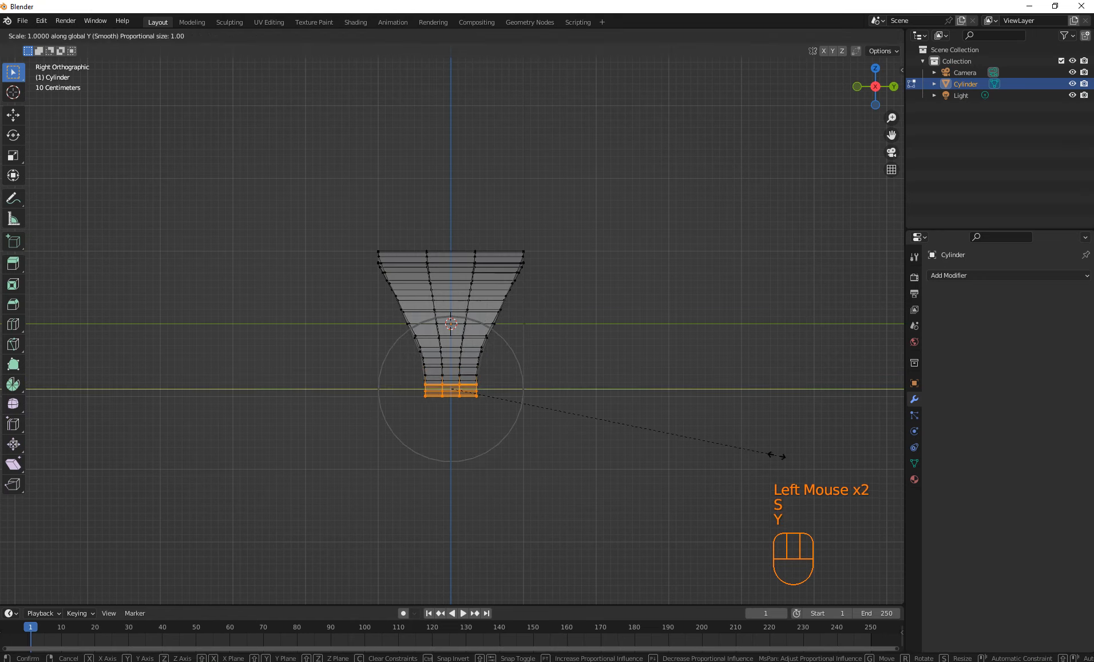
scroll(704, 464, up, 4)
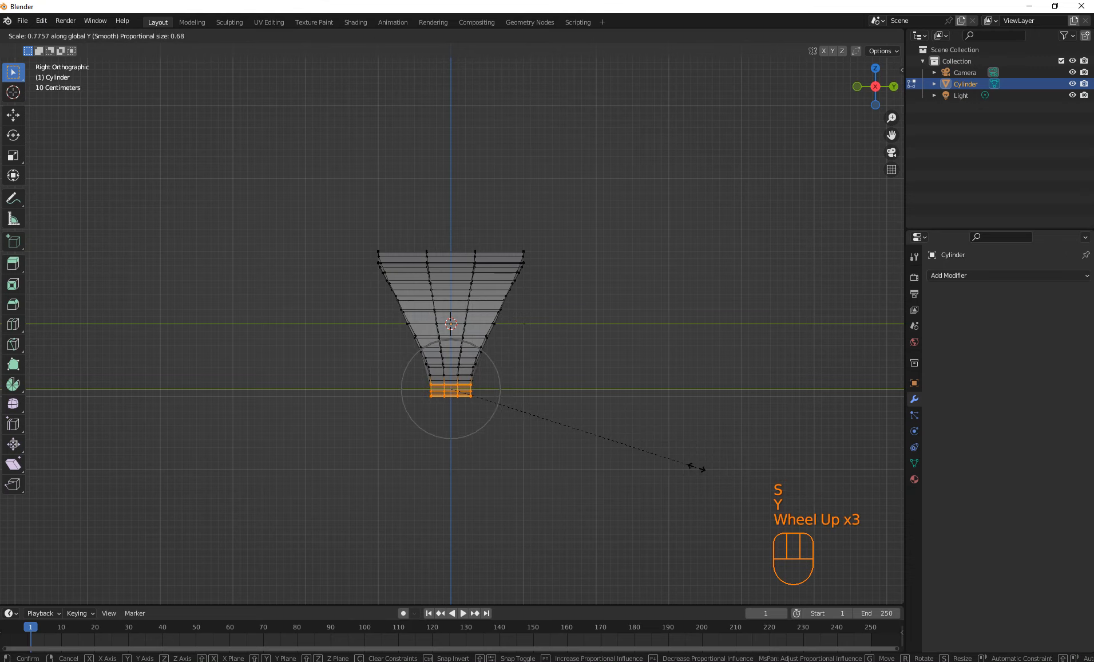
scroll(698, 463, up, 3)
scroll(698, 464, down, 1)
scroll(699, 463, up, 1)
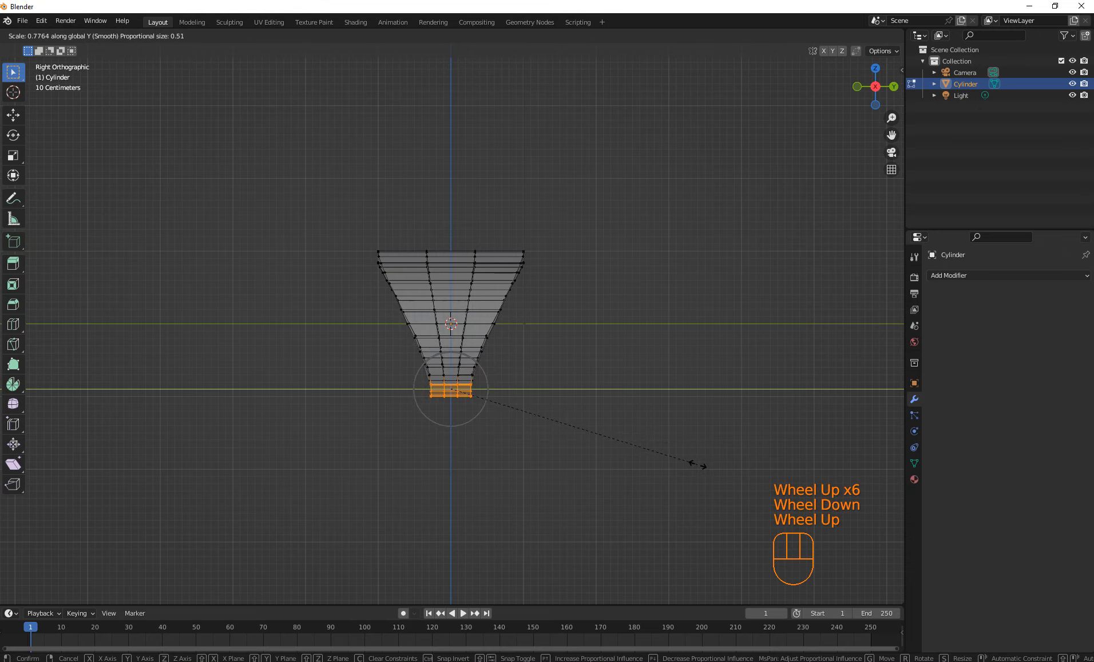
click(698, 465)
click(698, 465)
Turn off proportional editing and X-ray display, and view the ring at an angle that shows its inner wall.
middle_drag(698, 465, 804, 479)
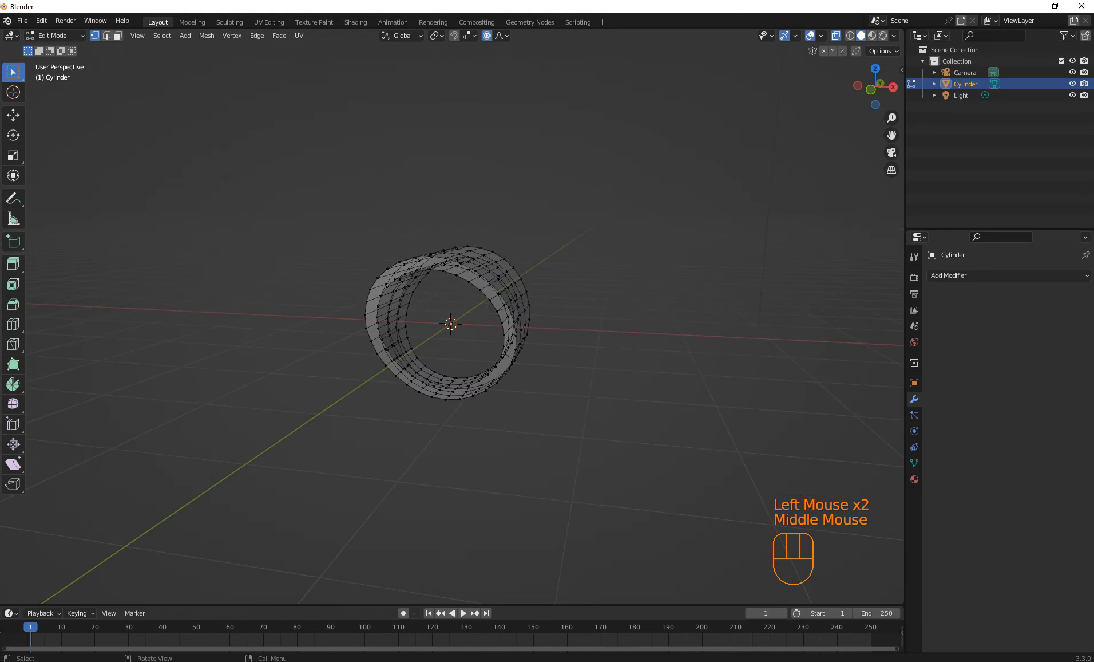
click(805, 479)
click(487, 35)
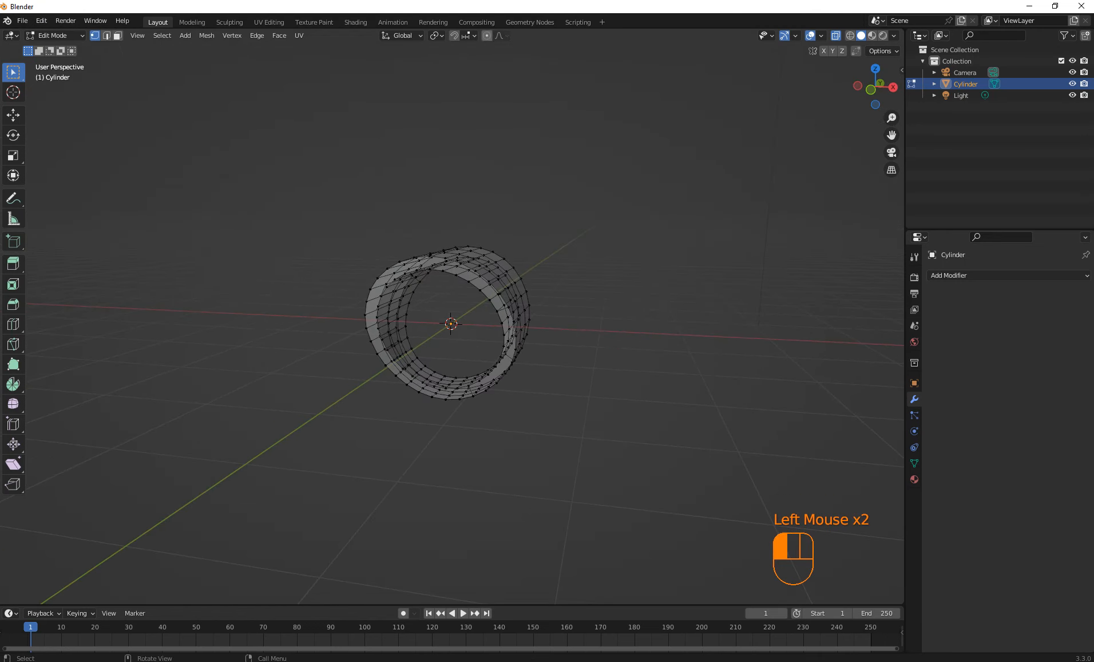
click(836, 36)
scroll(451, 324, up, 3)
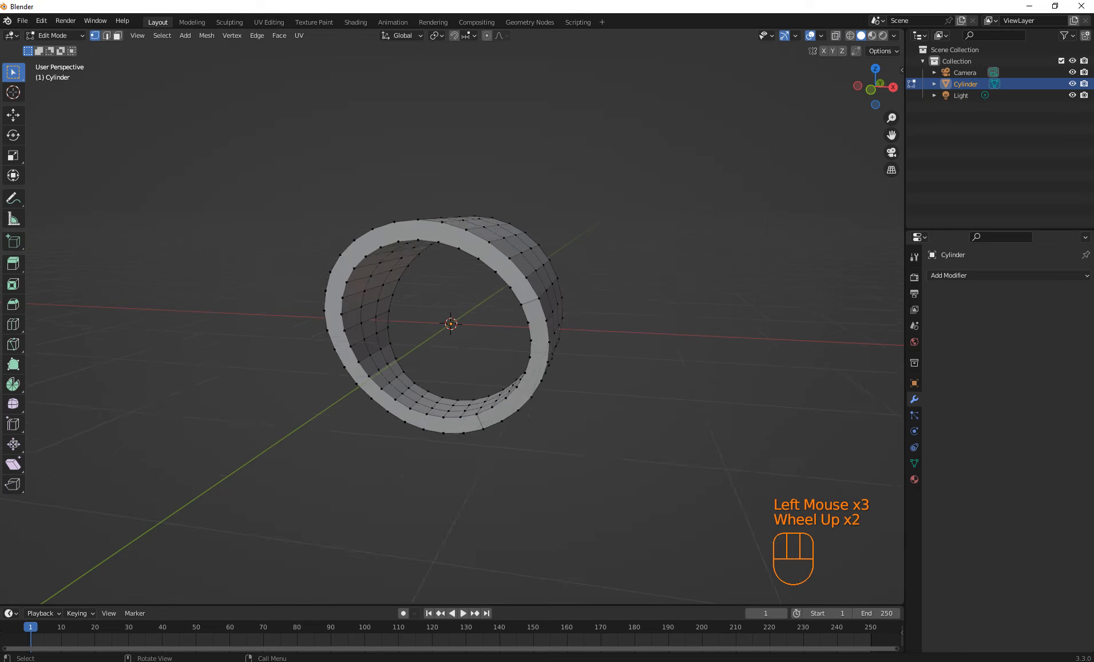
middle_drag(451, 323, 394, 290)
scroll(451, 324, up, 1)
scroll(451, 324, up, 1)
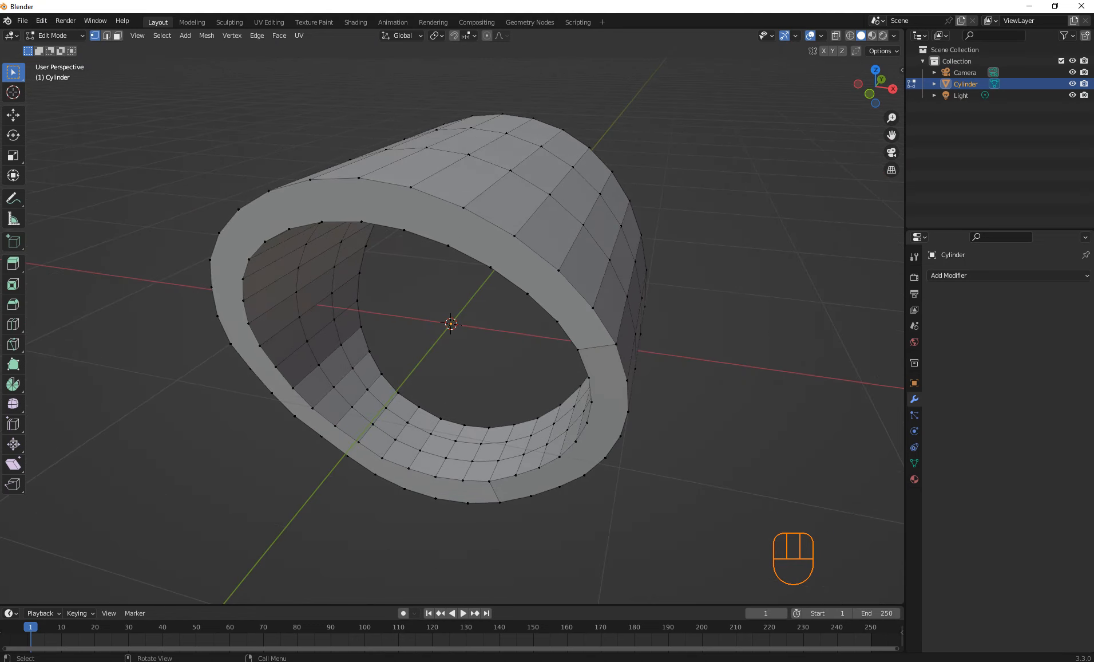
Try to select the inner wall's faces by picking six of them and extending the selection pattern around the ring.
click(117, 36)
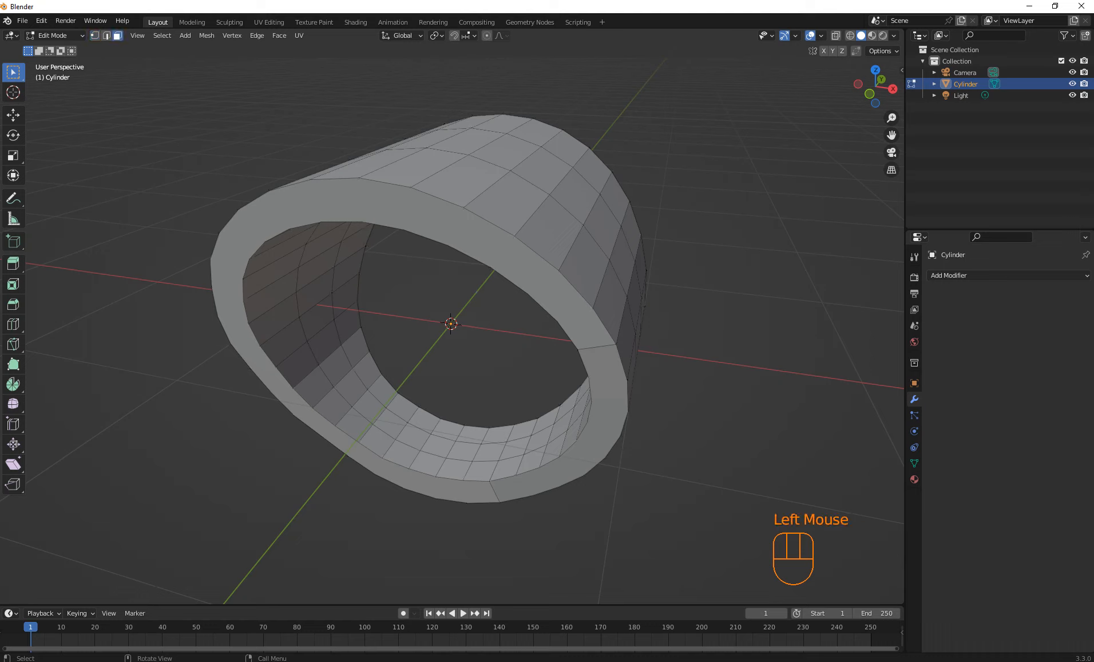
shift+click(332, 406)
shift+click(351, 388)
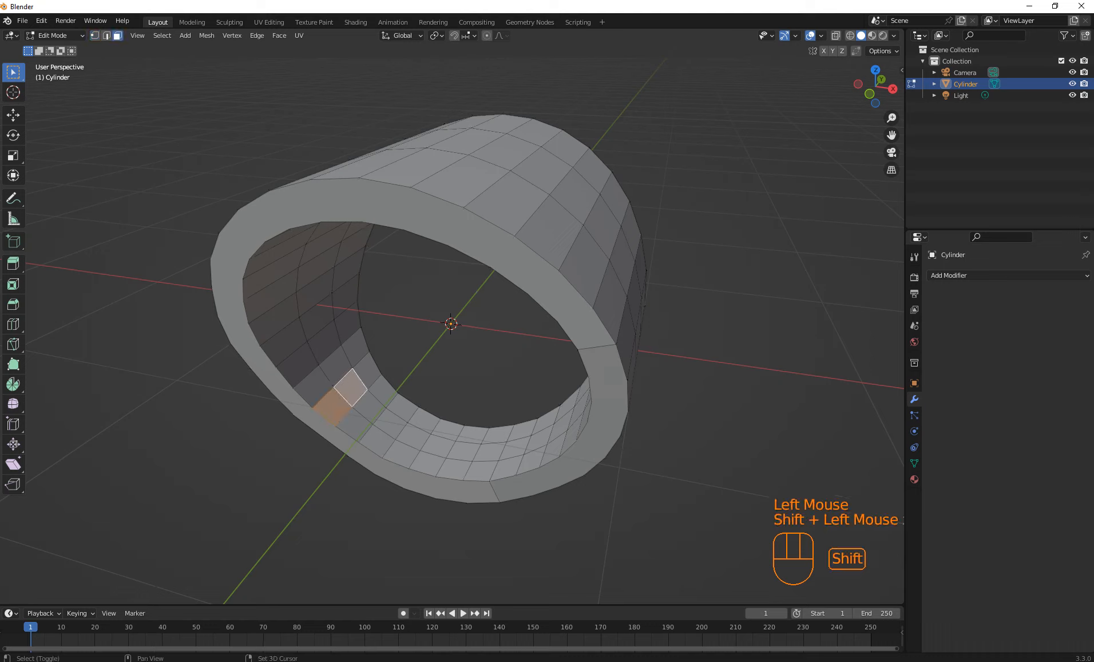
shift+click(367, 370)
shift+click(382, 391)
shift+click(369, 408)
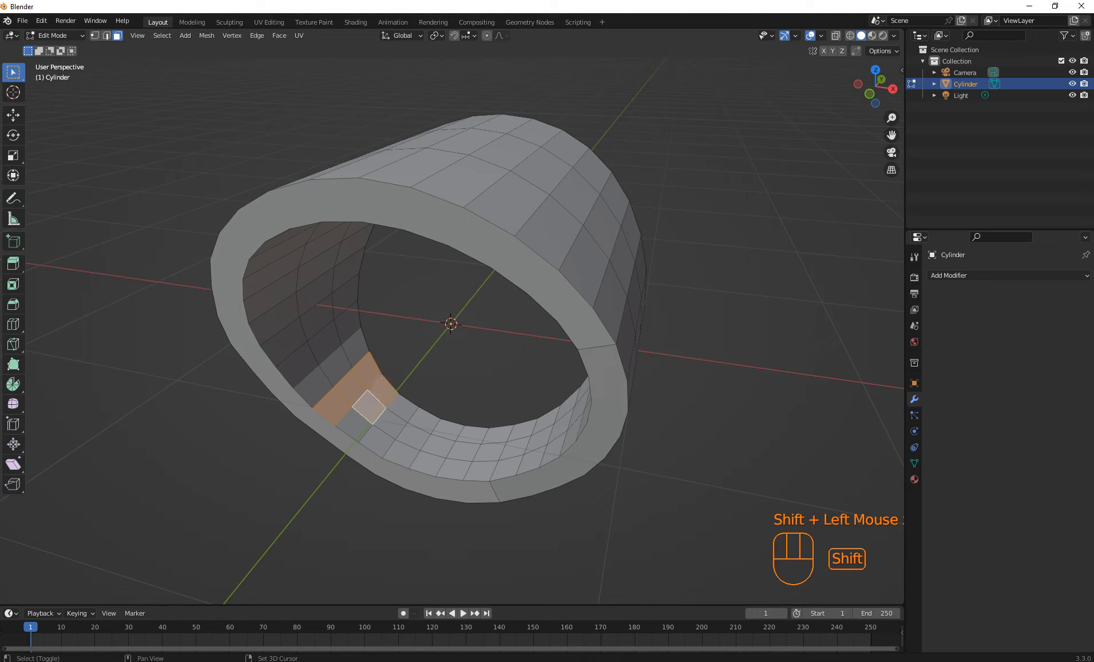
shift+click(355, 425)
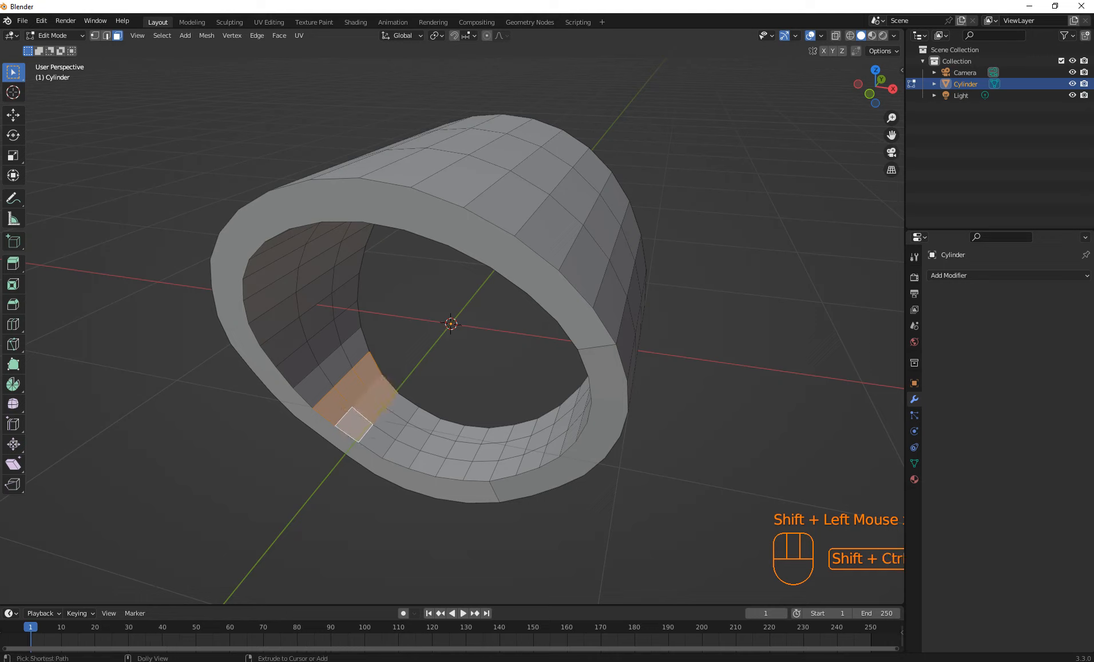
key(ctrl+shift+KP_Add)
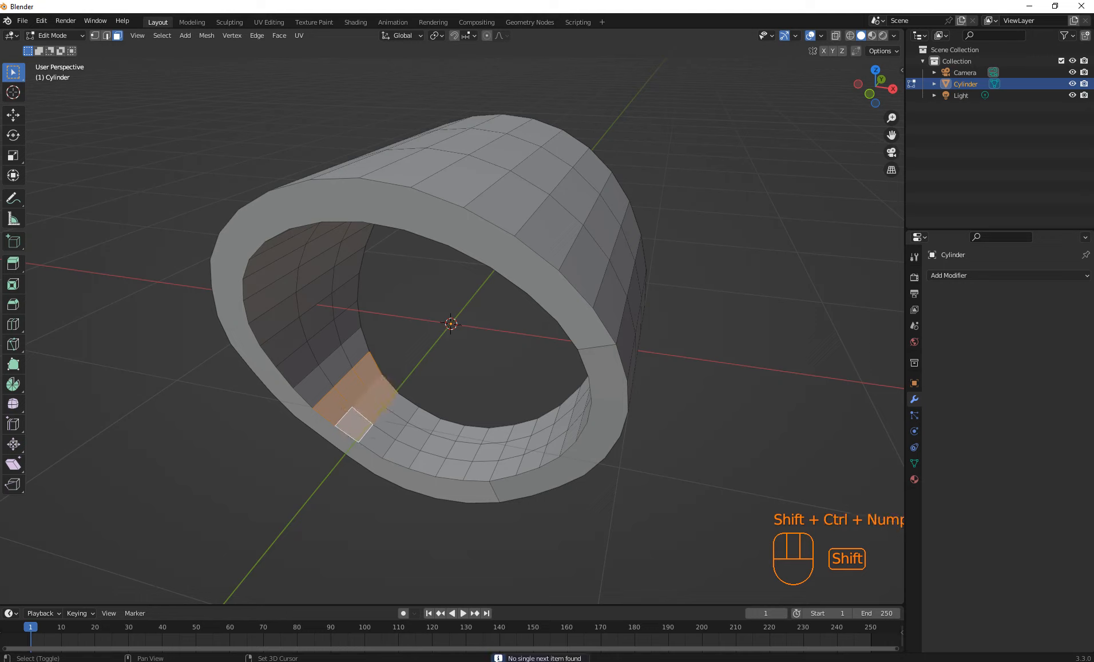
shift+click(378, 441)
key(ctrl+shift+KP_Add)
key(ctrl+shift+KP_Add)
key(ctrl+shift+KP_Add)
key(ctrl+shift+KP_Add)
key(ctrl+shift+KP_Add)
key(ctrl+shift+KP_Add)
key(ctrl+shift+KP_Add)
key(ctrl+shift+KP_Add)
key(ctrl+shift+KP_Add)
key(ctrl+shift+KP_Add)
key(ctrl+shift+KP_Add)
key(ctrl+shift+KP_Add)
key(ctrl+shift+KP_Add)
key(ctrl+shift+KP_Add)
key(ctrl+shift+KP_Add)
key(ctrl+shift+KP_Add)
key(ctrl+shift+KP_Add)
key(ctrl+shift+KP_Add)
key(ctrl+shift+KP_Add)
key(ctrl+shift+KP_Add)
key(ctrl+shift+KP_Add)
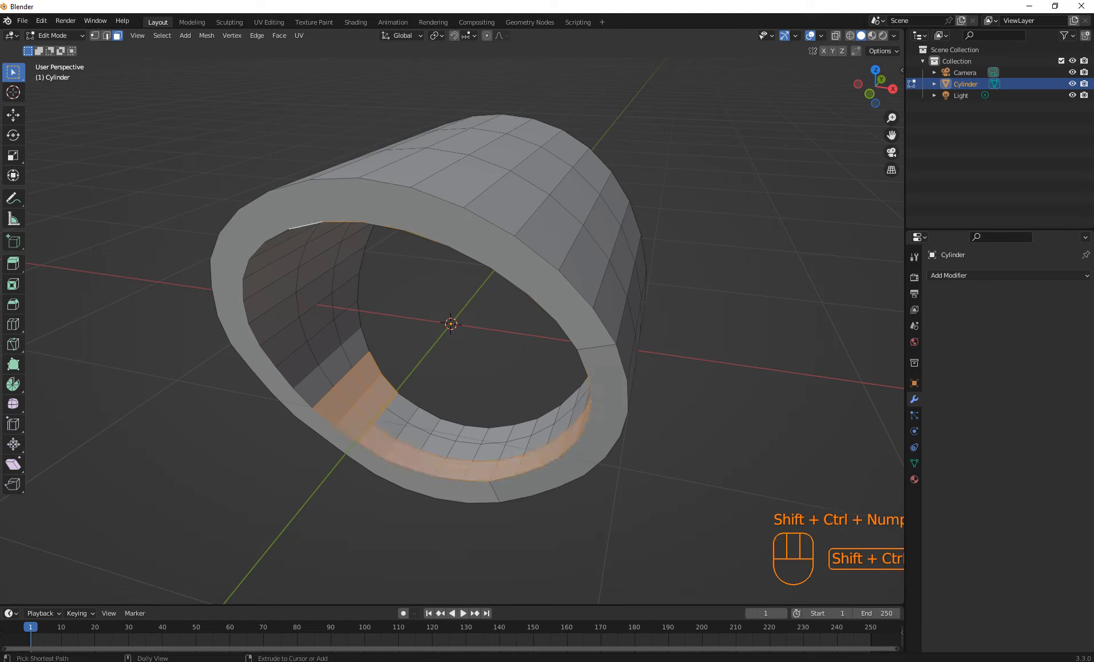
key(ctrl+shift+KP_Add)
key(ctrl+shift+KP_Add)
key(ctrl+shift+KP_Add)
key(ctrl+shift+KP_Add)
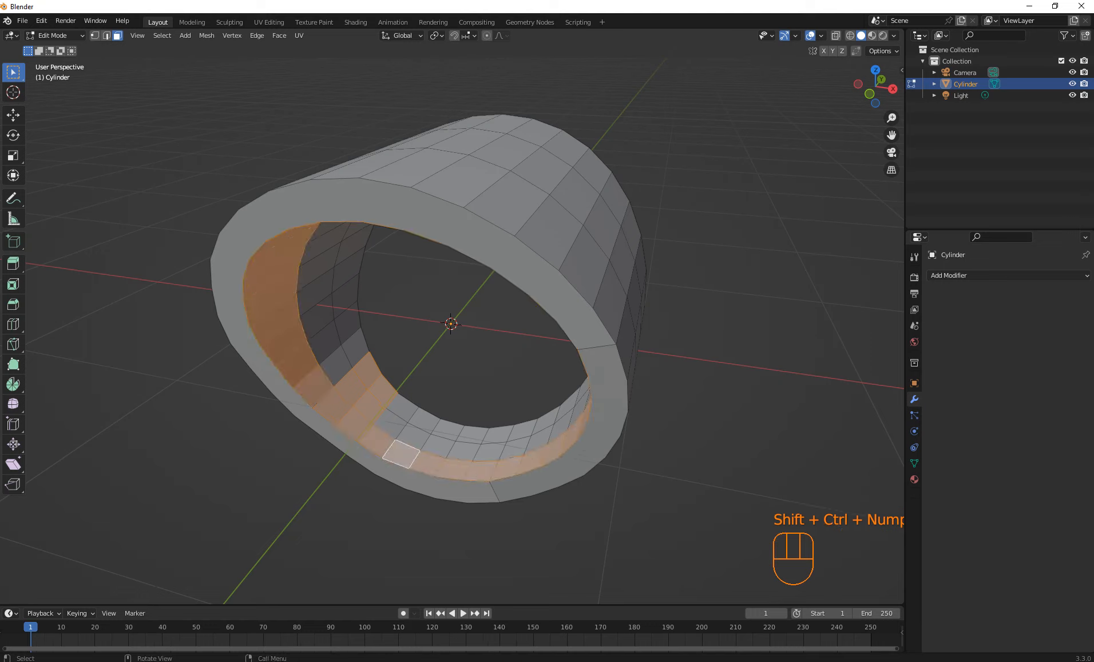
click(390, 424)
click(391, 423)
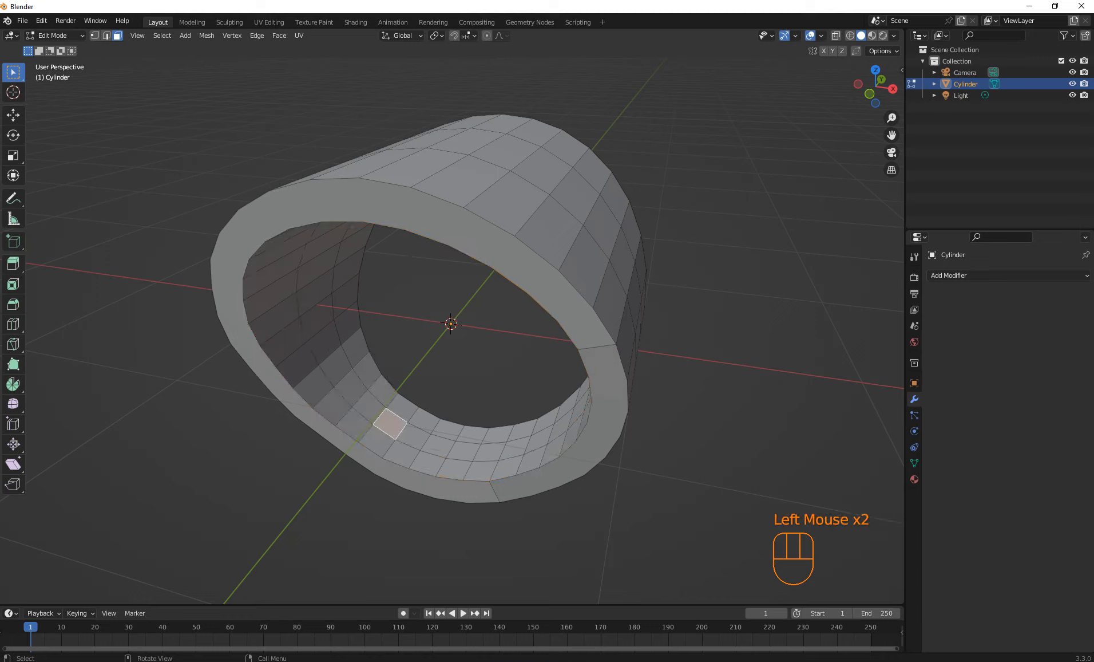
double_click(413, 436)
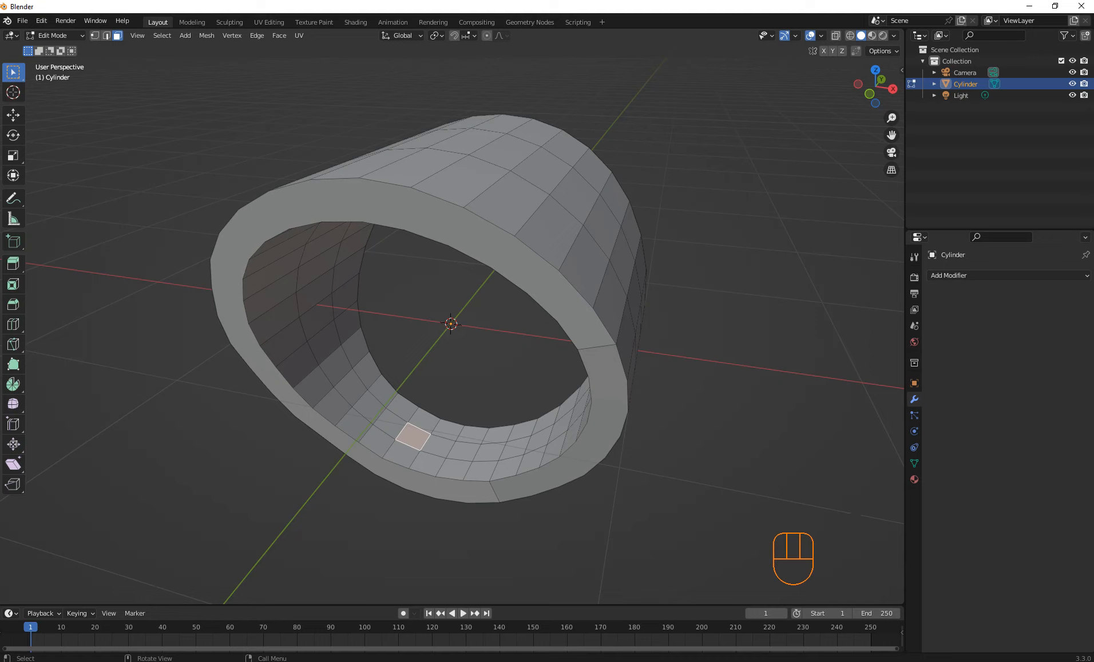
double_click(438, 446)
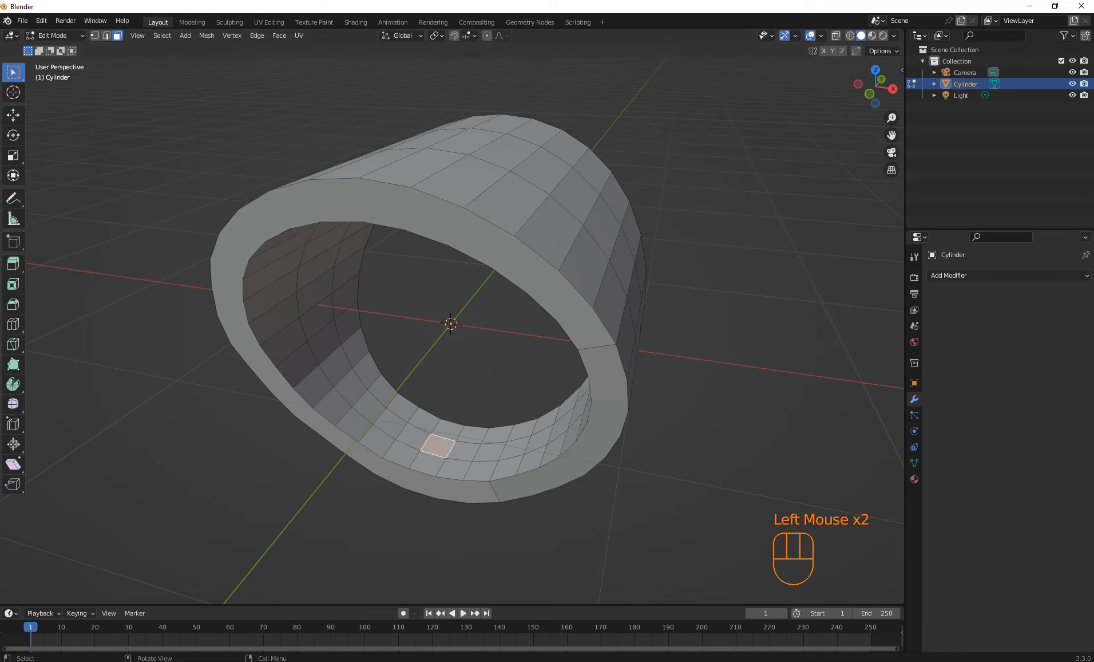
click(95, 36)
click(107, 36)
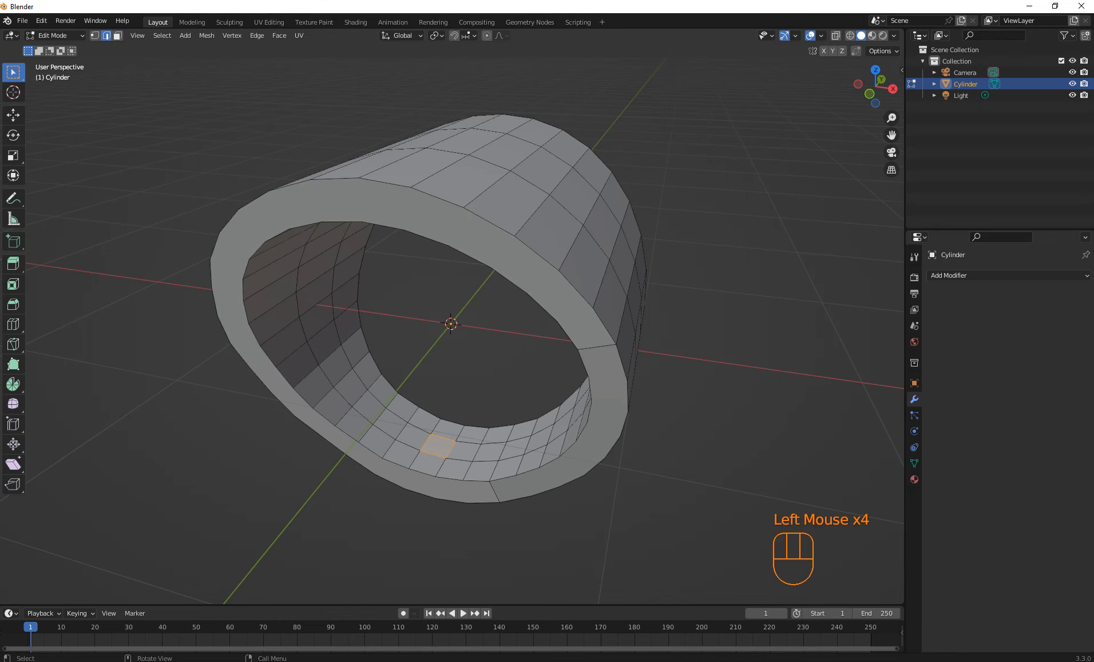
click(451, 450)
click(451, 450)
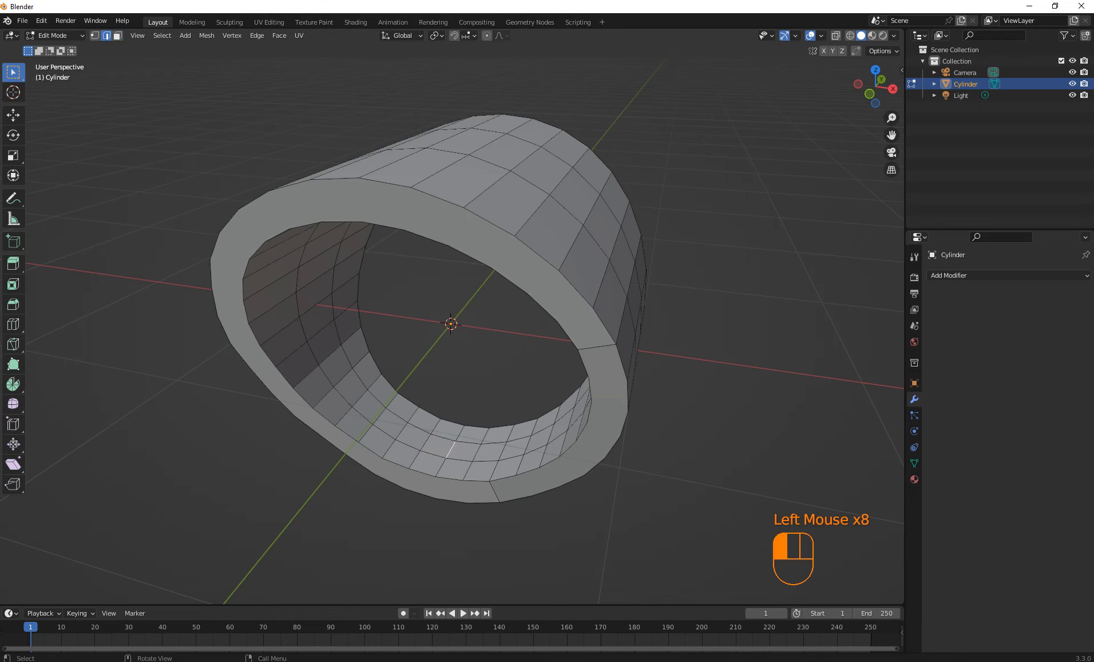
click(446, 438)
click(460, 434)
click(460, 434)
click(467, 442)
click(468, 441)
click(467, 442)
In face select mode, select the complete loop of inner wall faces beside the front rim.
click(117, 36)
click(117, 35)
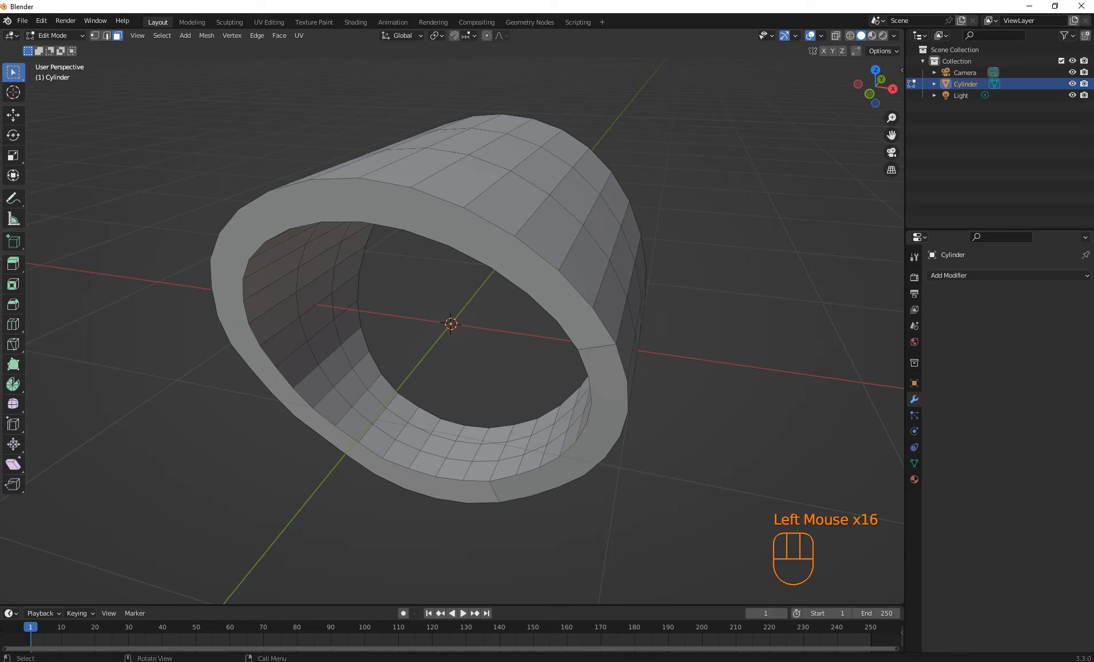
click(353, 424)
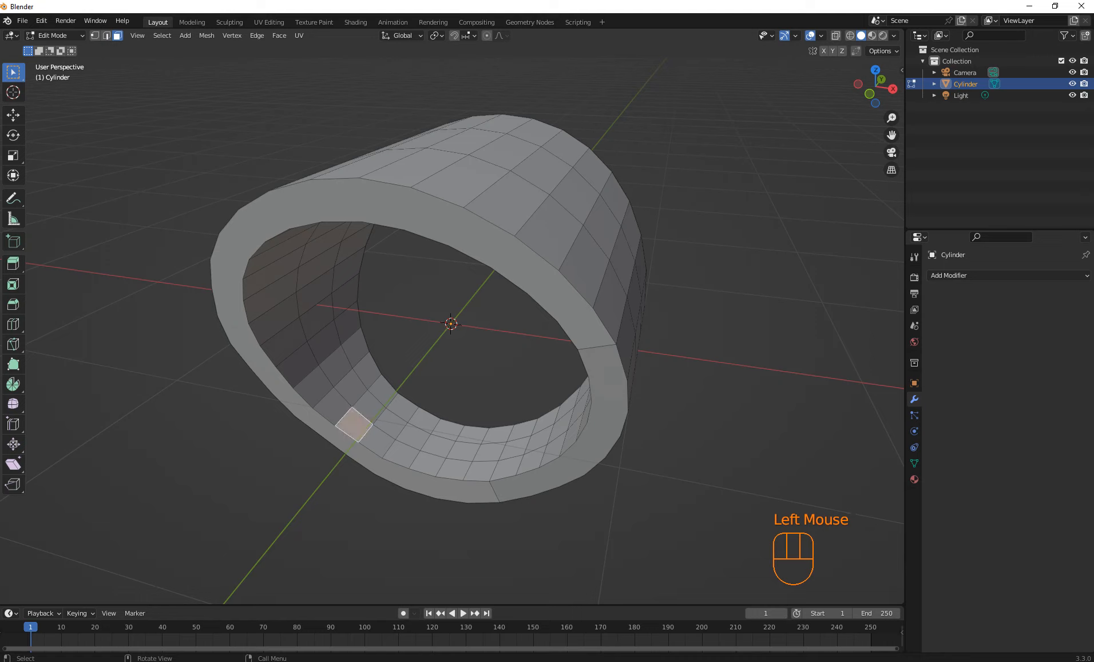
shift+click(377, 440)
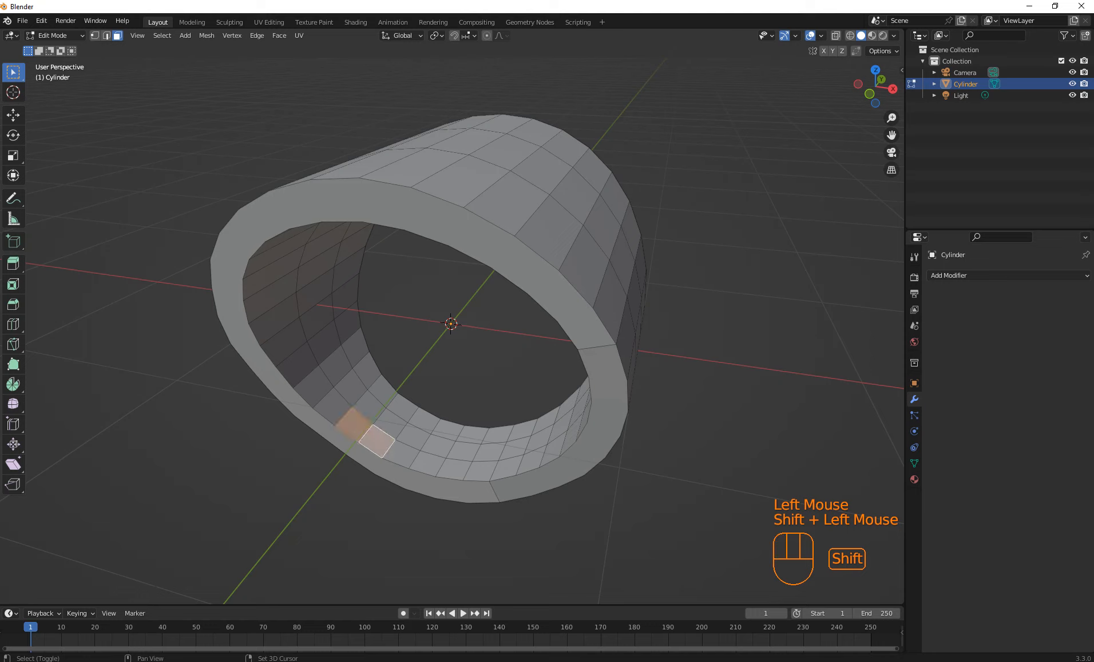
key(ctrl+shift+KP_Add)
key(ctrl+shift+KP_Add)
key(ctrl+shift+KP_Add)
key(ctrl+shift+KP_Add)
key(ctrl+shift+KP_Add)
key(ctrl+shift+KP_Add)
key(ctrl+shift+KP_Add)
key(ctrl+shift+KP_Add)
key(ctrl+shift+KP_Add)
key(ctrl+shift+KP_Add)
key(ctrl+shift+KP_Add)
key(ctrl+shift+KP_Add)
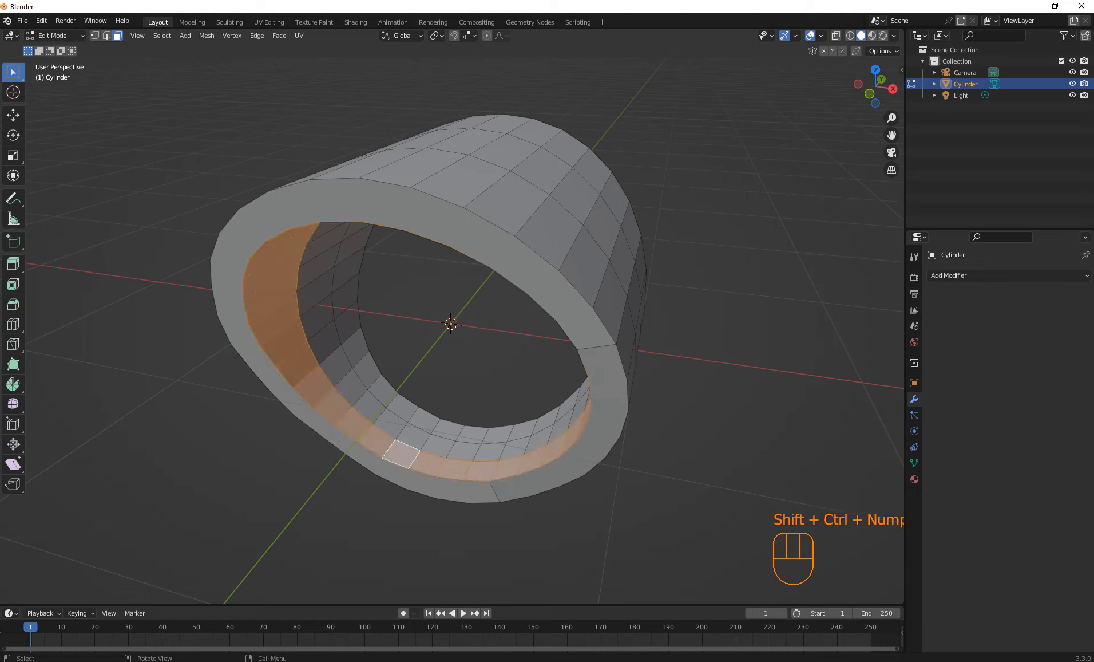
Add the complete middle loop of inner wall faces to the selection.
shift+click(352, 388)
shift+click(369, 407)
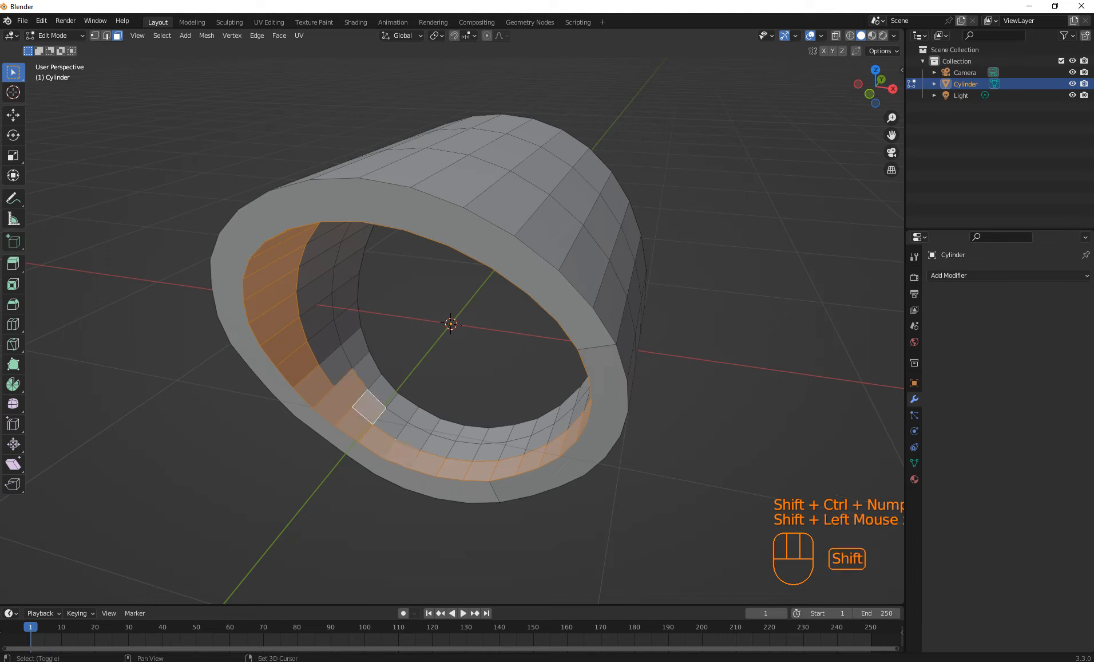
key(ctrl+shift+KP_Add)
key(ctrl+shift+KP_Add)
key(ctrl+shift+KP_Add)
key(ctrl+shift+KP_Add)
key(ctrl+shift+KP_Add)
key(ctrl+shift+KP_Add)
key(ctrl+shift+KP_Add)
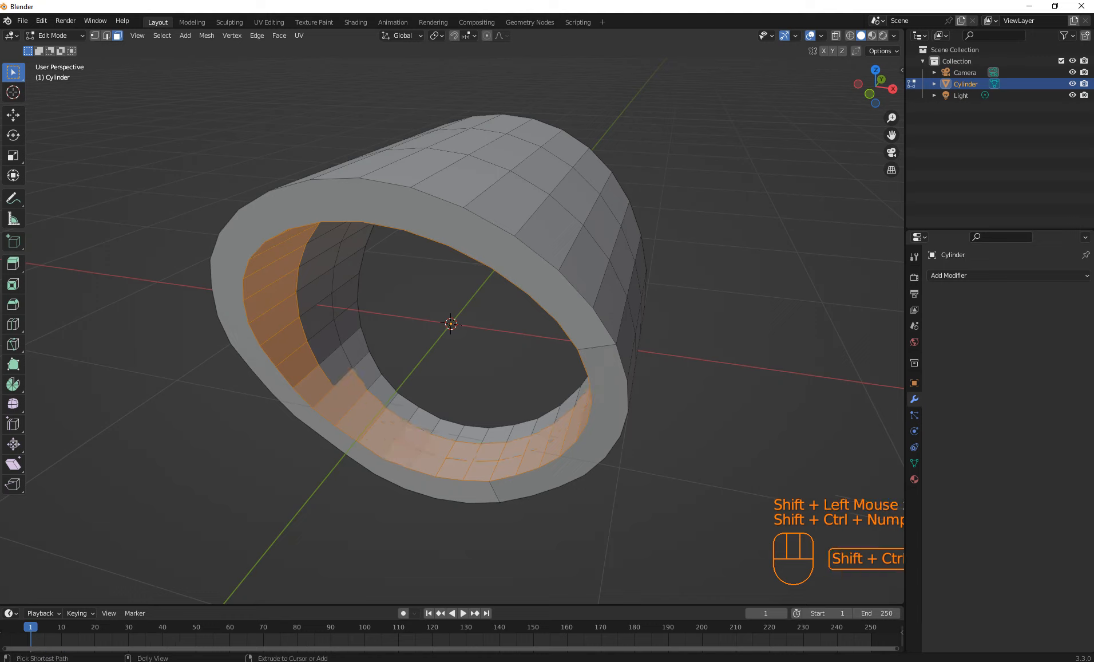
key(ctrl+shift+KP_Add)
key(ctrl+shift+KP_Add)
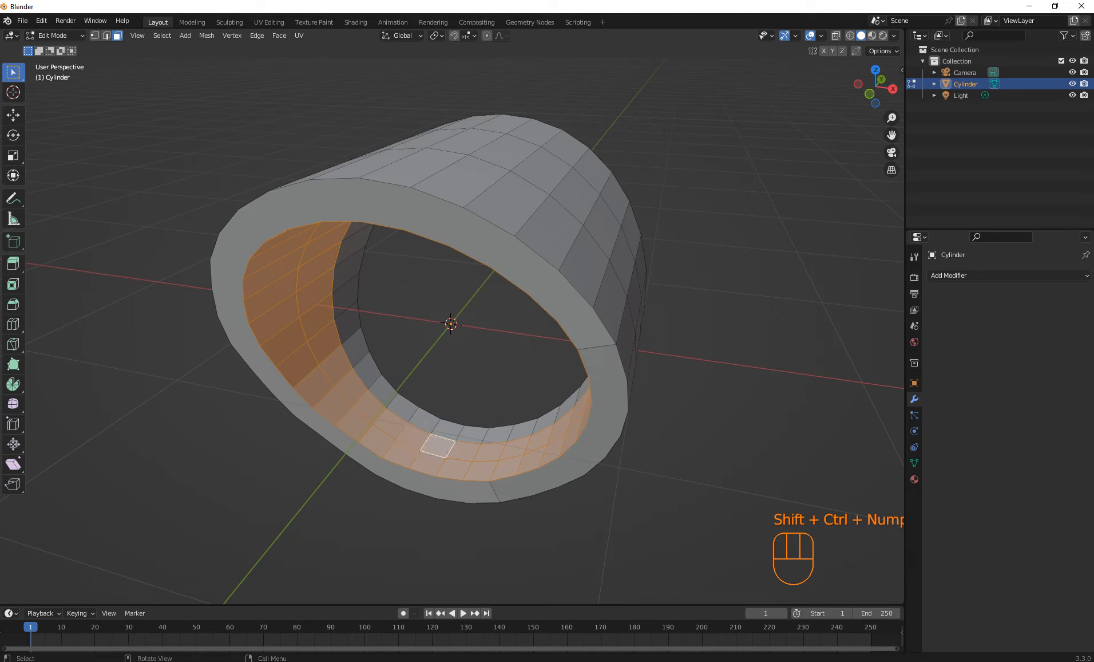
Add the complete rear loop of inner wall faces so the entire inner wall is selected.
shift+click(368, 371)
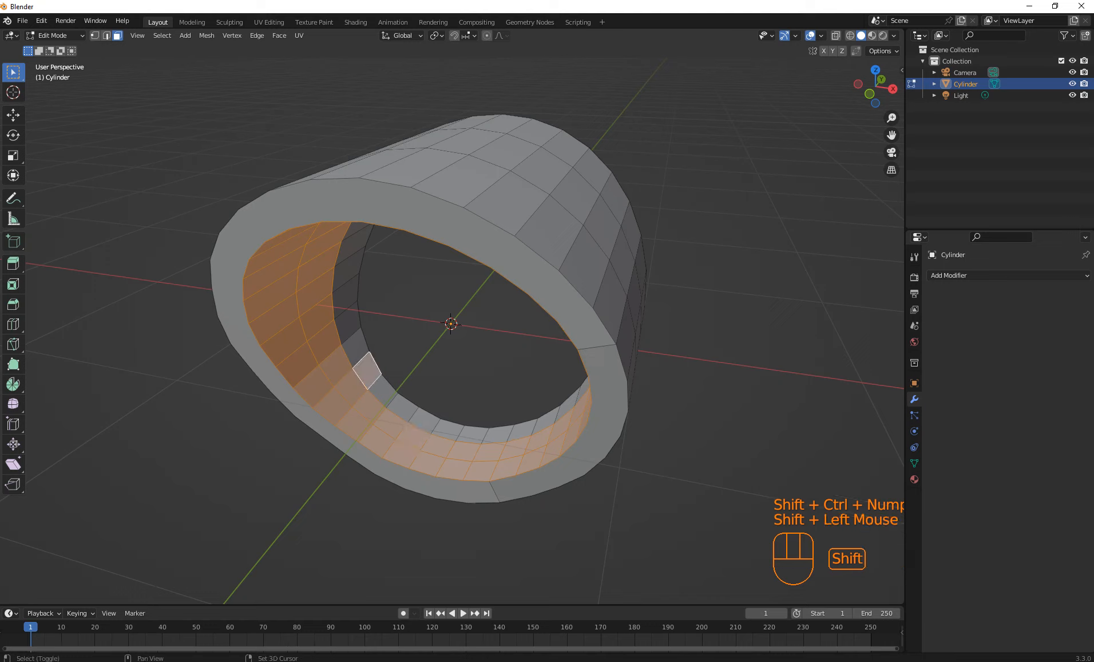
shift+click(382, 391)
key(ctrl+shift+KP_Add)
key(ctrl+shift+KP_Add)
key(ctrl+shift+KP_Add)
key(ctrl+shift+KP_Add)
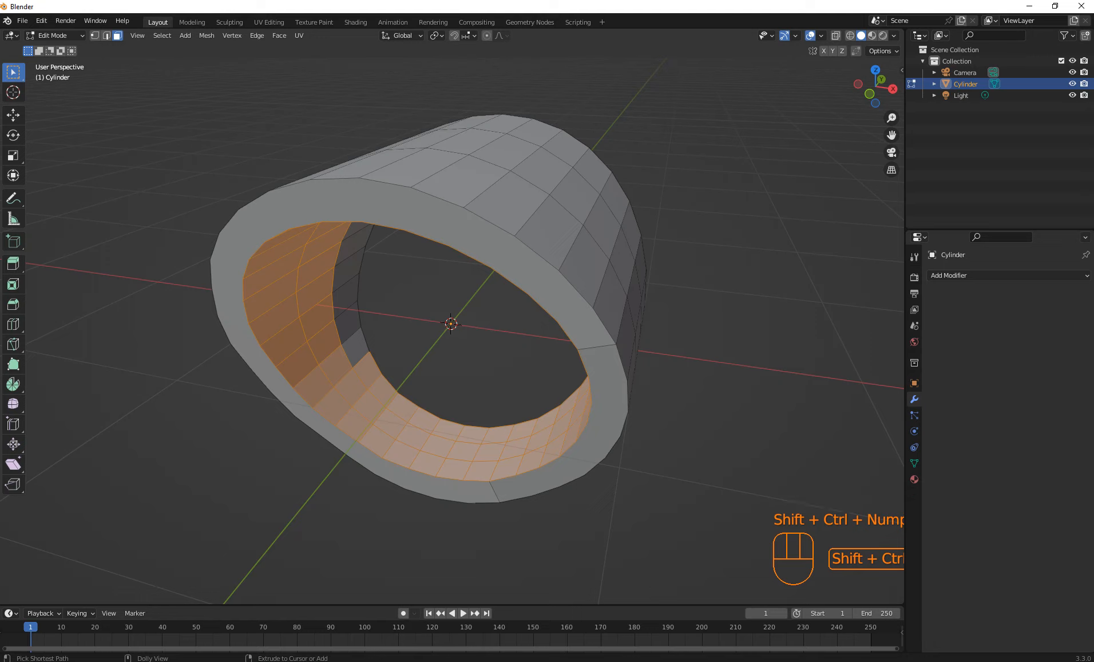
key(ctrl+shift+KP_Add)
key(ctrl+shift+KP_Add)
key(ctrl+shift+KP_Add)
key(ctrl+shift+KP_Add)
key(ctrl+shift+KP_Add)
key(ctrl+shift+KP_Add)
key(ctrl+shift+KP_Add)
key(ctrl+shift+KP_Add)
key(ctrl+shift+KP_Add)
key(ctrl+shift+KP_Add)
key(ctrl+shift+KP_Add)
key(ctrl+shift+KP_Add)
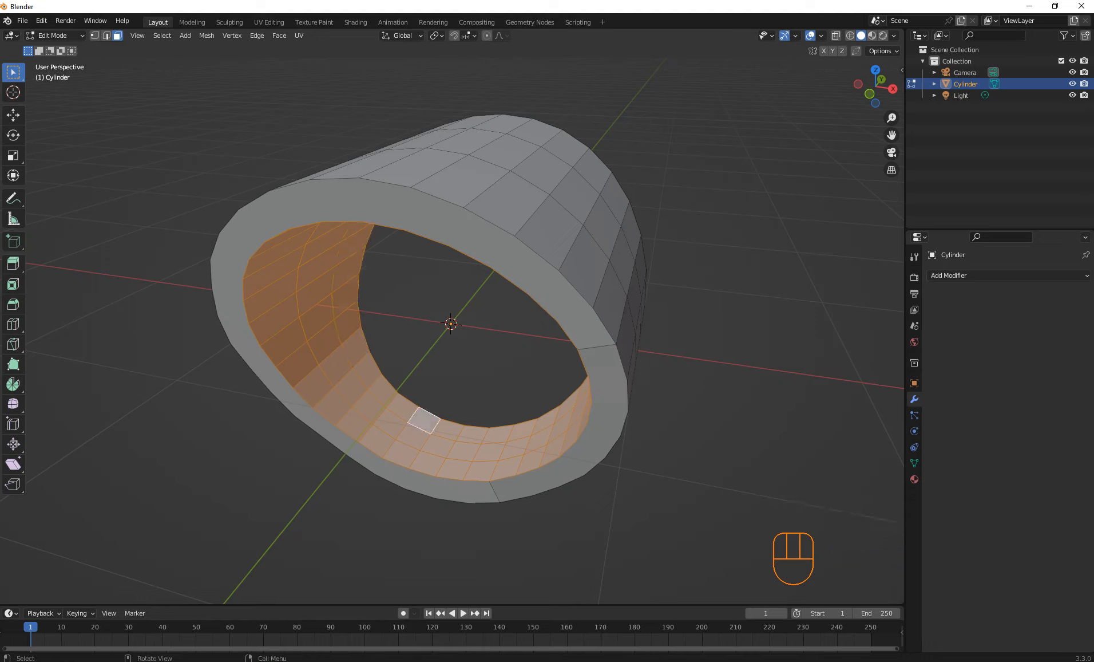
Inset the selected inner wall faces as one region by about 0.04 m.
key(i)
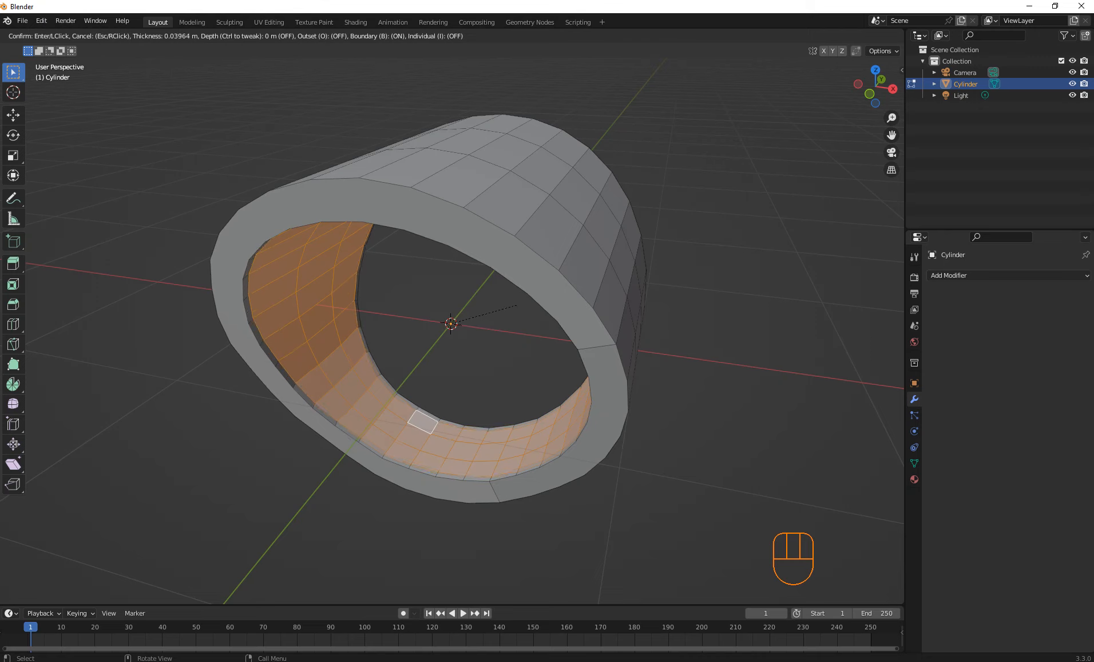
click(516, 307)
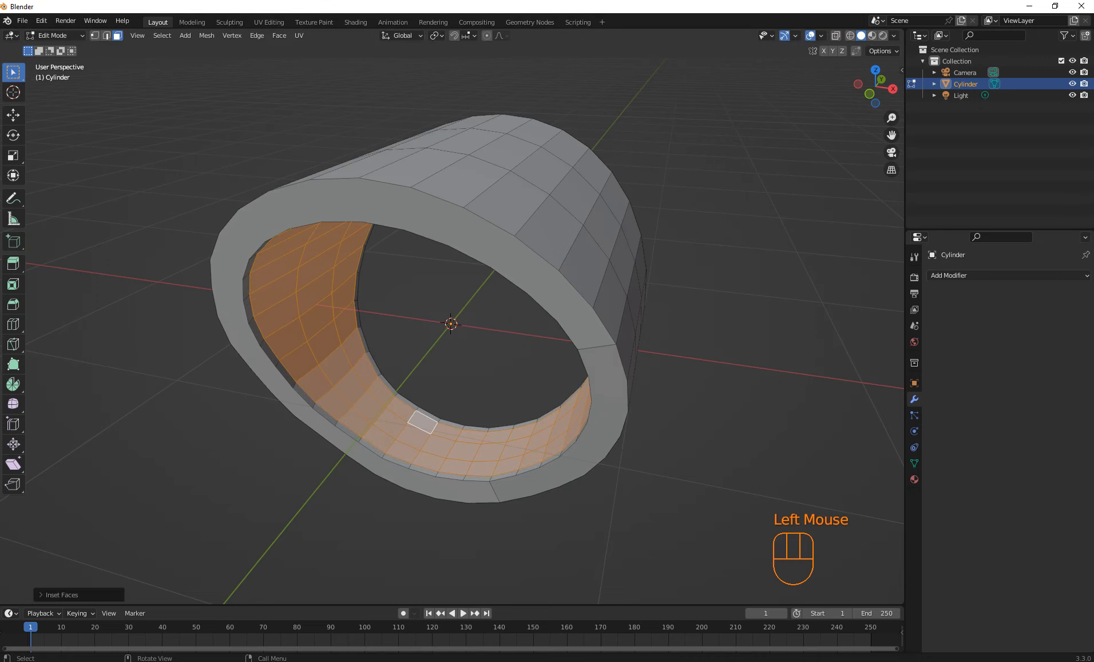
click(13, 304)
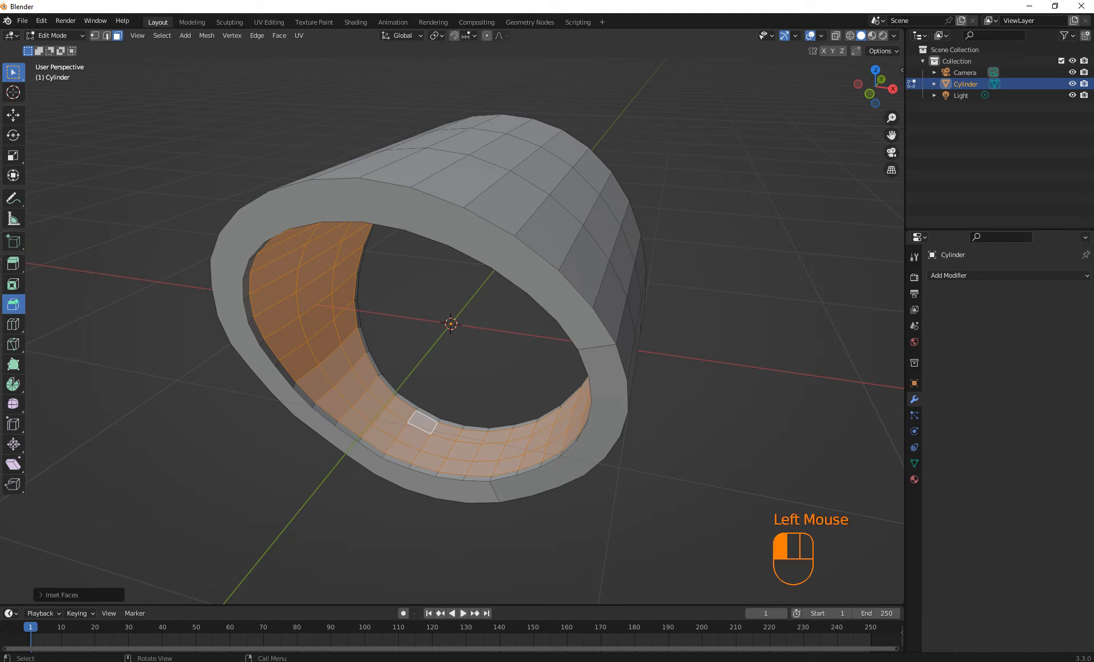
click(451, 373)
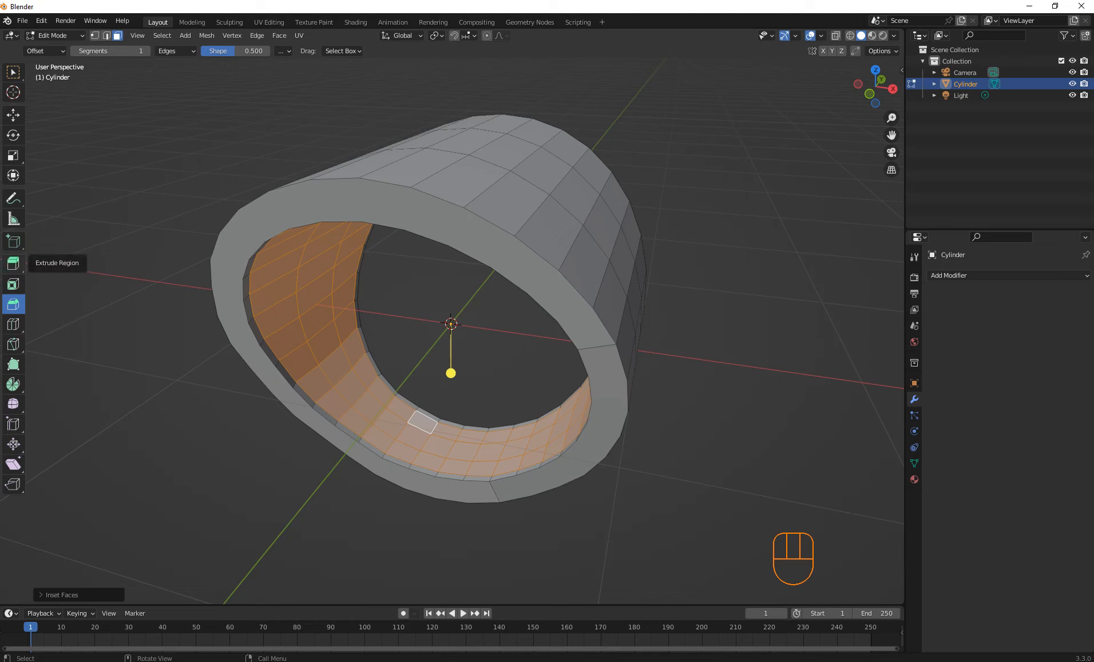
Extrude the inset inner wall region about 0.013 m into the wall as a shallow recess, and clear the selection.
drag(13, 263, 69, 314)
click(451, 373)
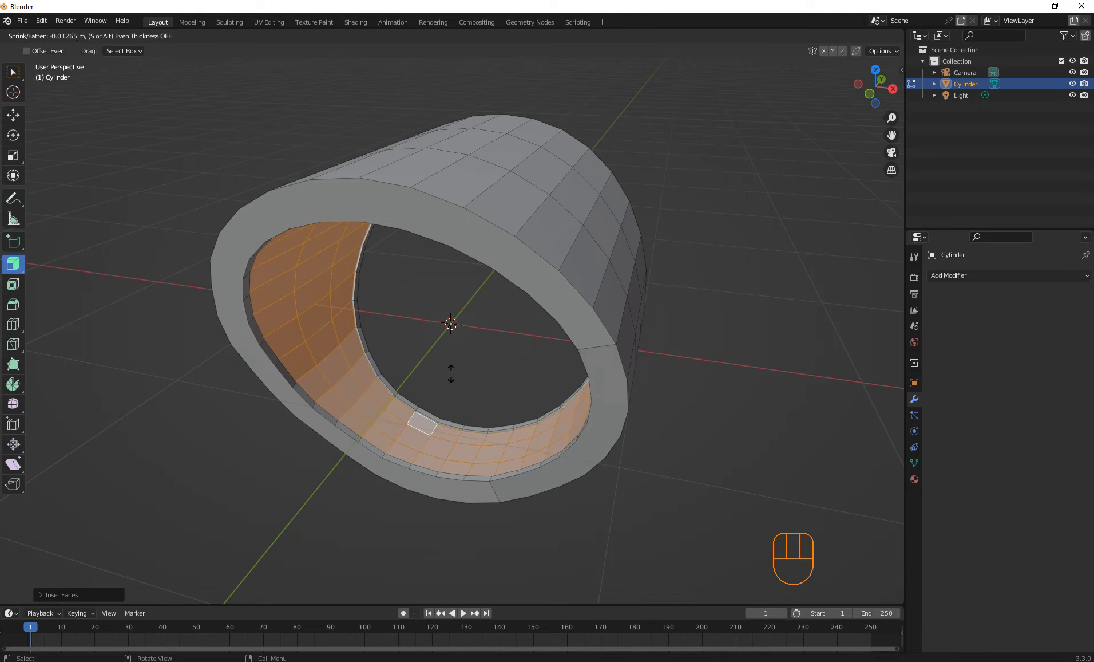
drag(451, 374, 451, 374)
click(498, 366)
middle_drag(498, 366, 343, 281)
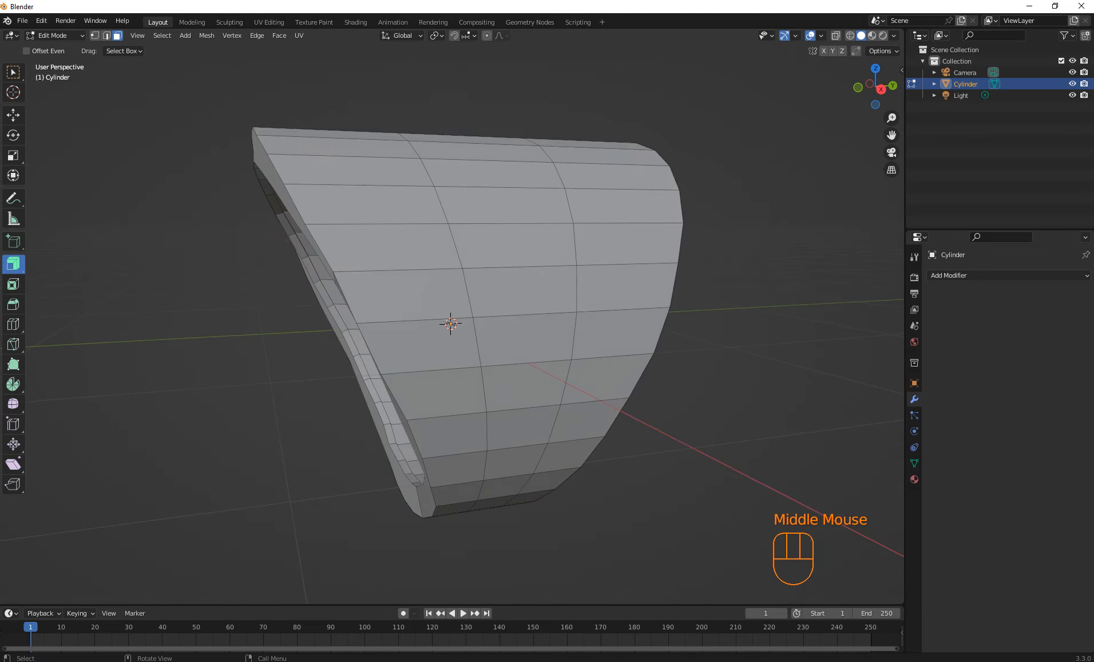
Add three centred edge loops around the ring band, one in the middle of each of its three width sections.
key(ctrl)
key(ctrl+r)
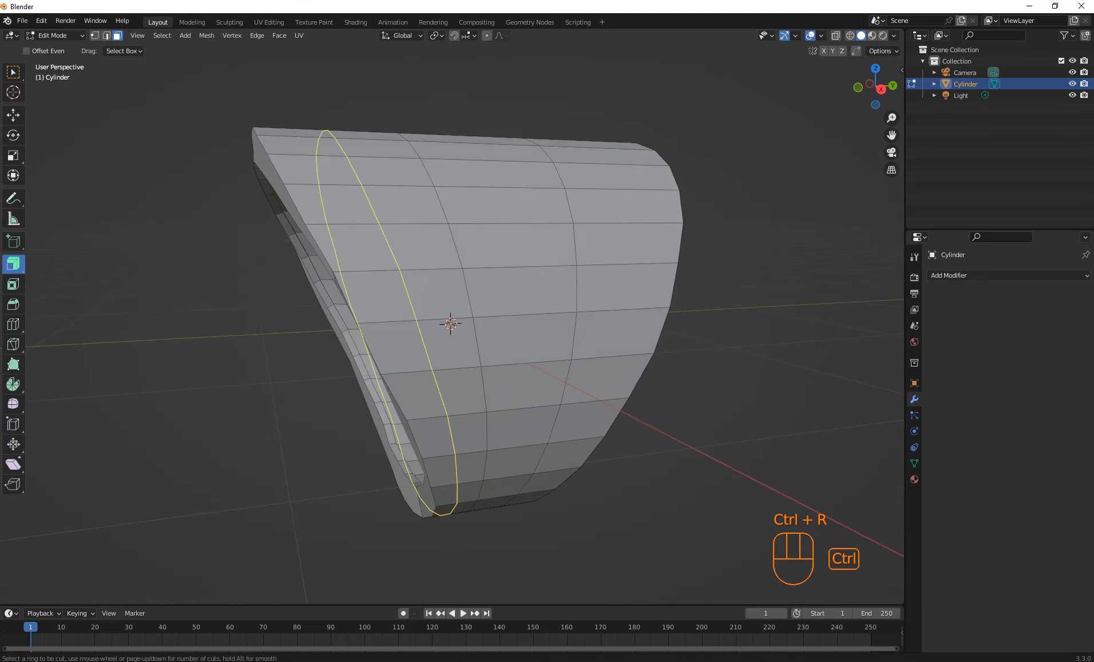
click(409, 240)
key(Escape)
key(ctrl)
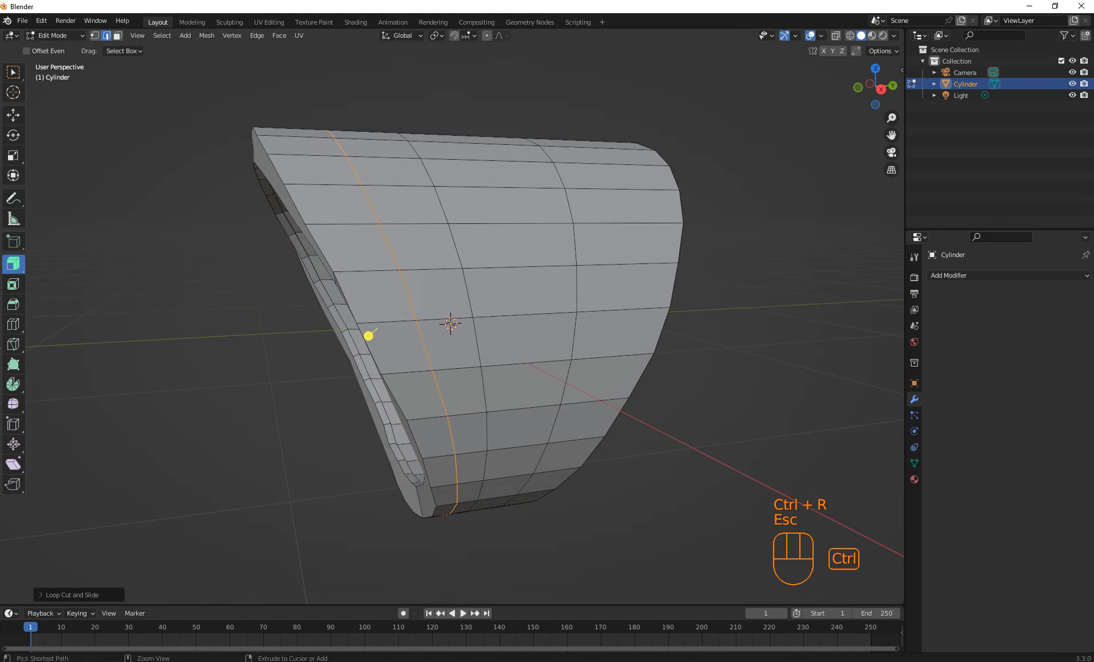
key(ctrl+r)
click(367, 335)
key(Escape)
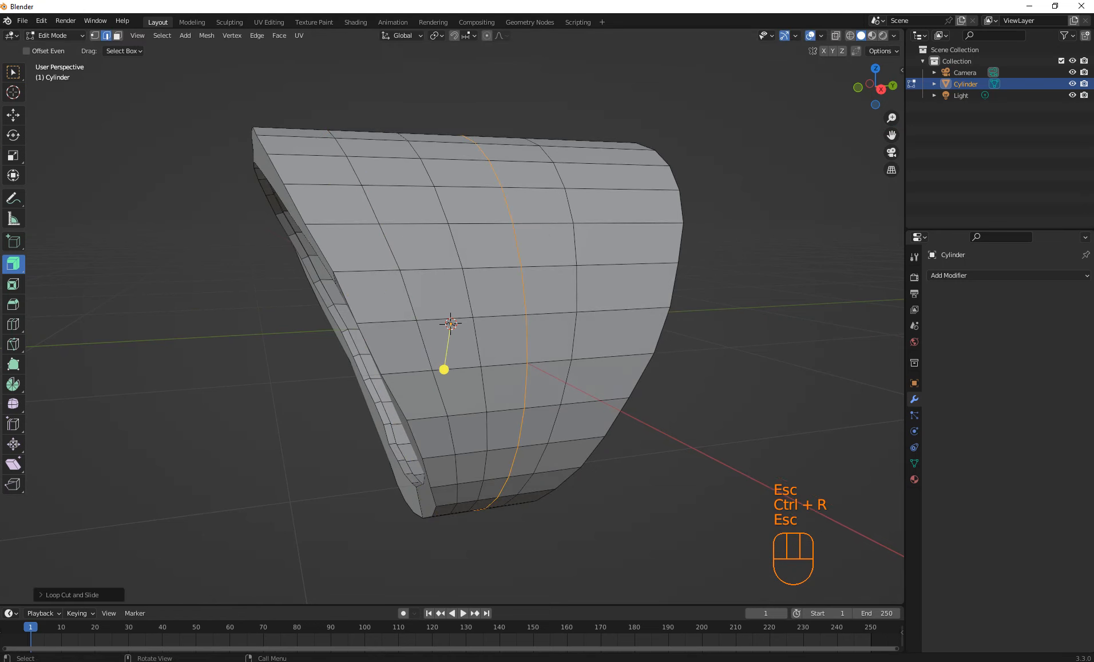
key(ctrl+r)
click(629, 241)
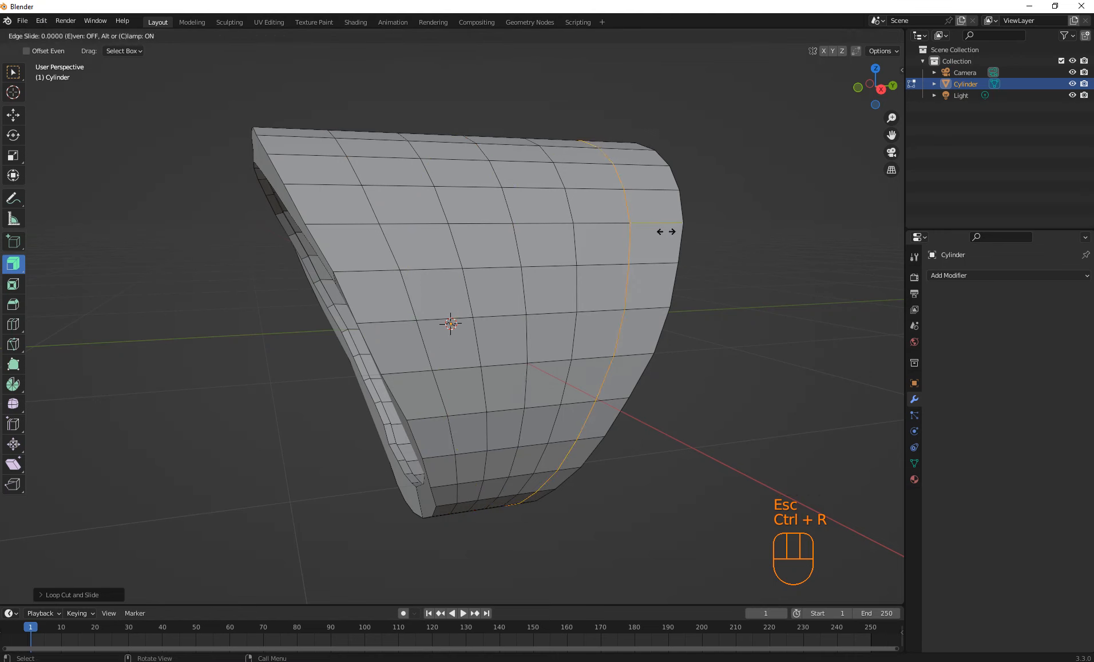
key(Escape)
Box-select the faces on top of the band, six columns wide across its full depth.
middle_drag(525, 378, 467, 295)
key(KP_7)
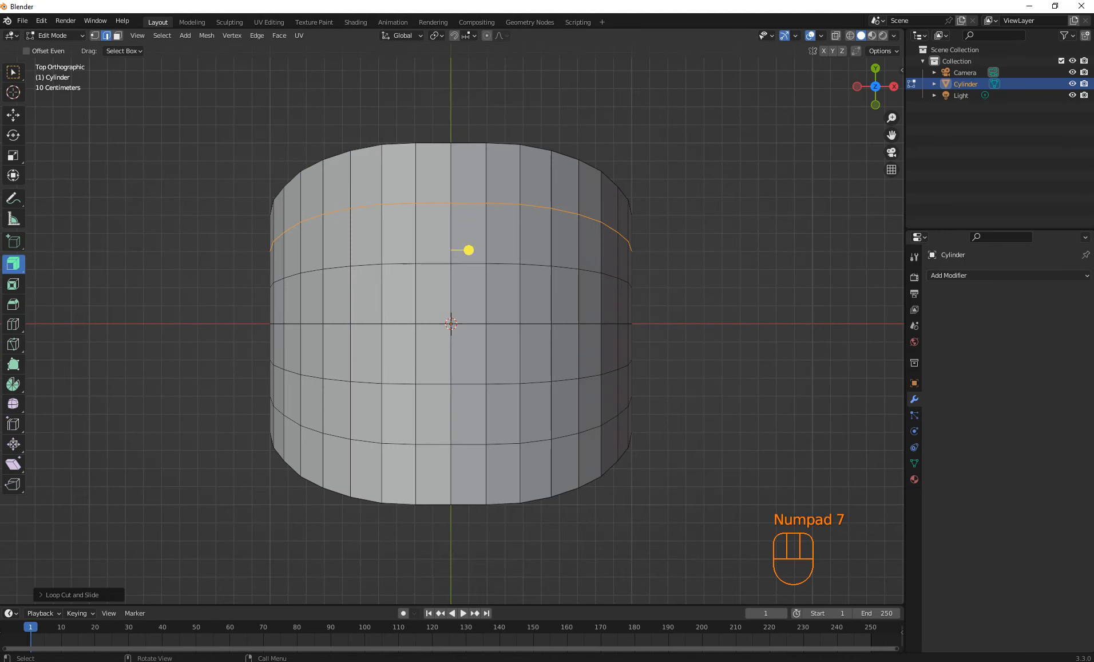
drag(366, 182, 521, 453)
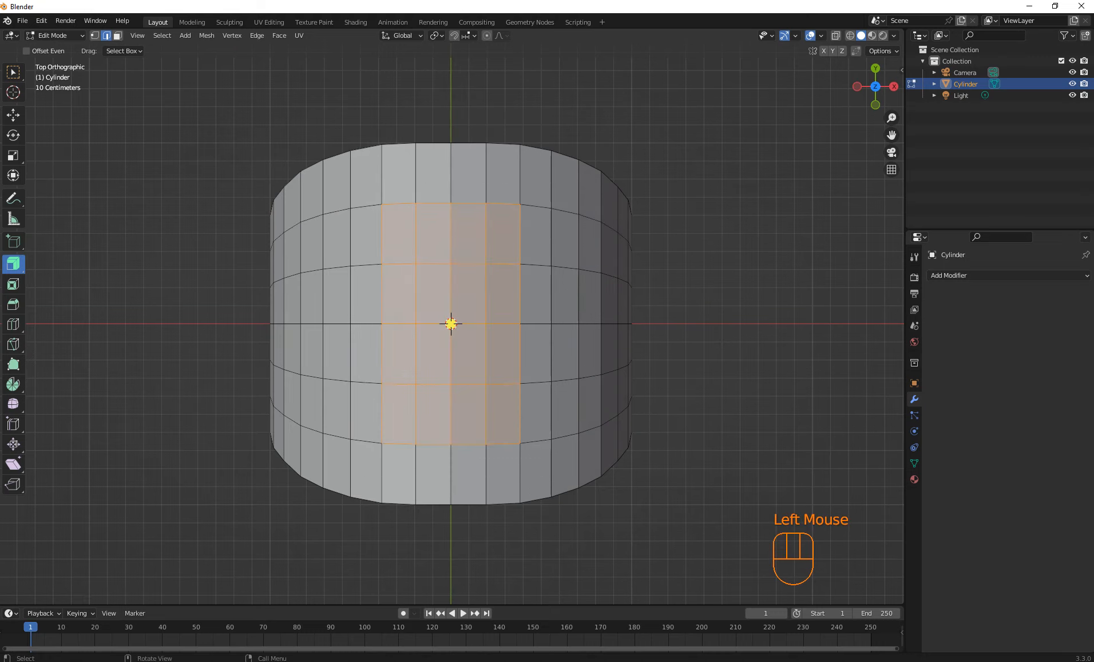
drag(355, 125, 544, 493)
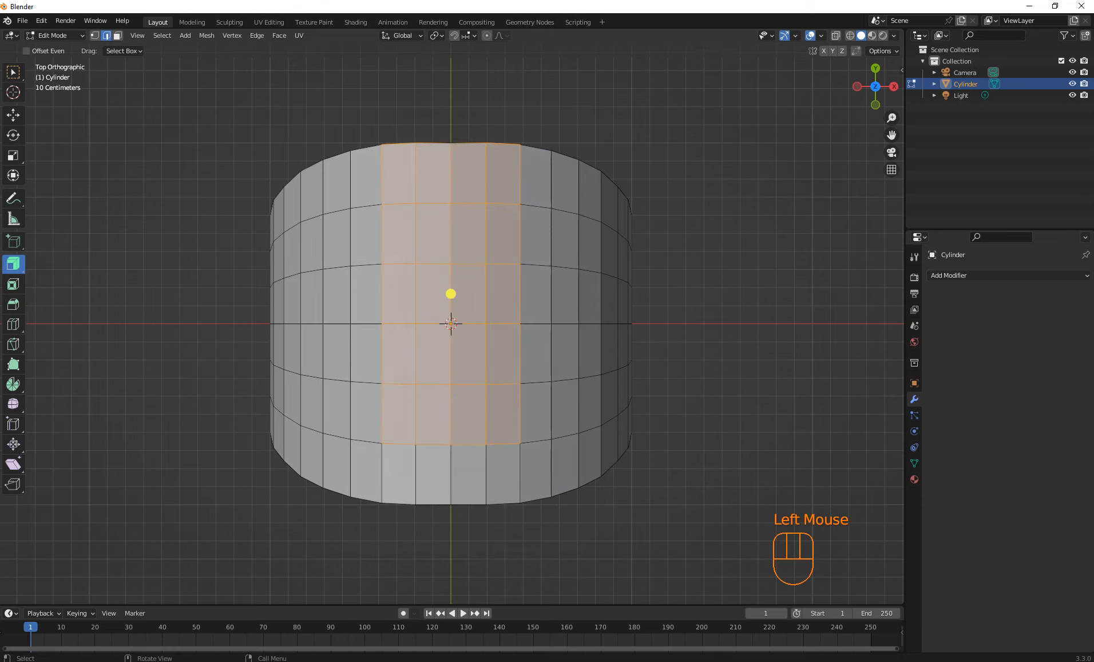
drag(351, 124, 339, 70)
Flatten the selected top faces by scaling them to 0 along Z.
middle_drag(458, 286, 446, 140)
key(KP_1)
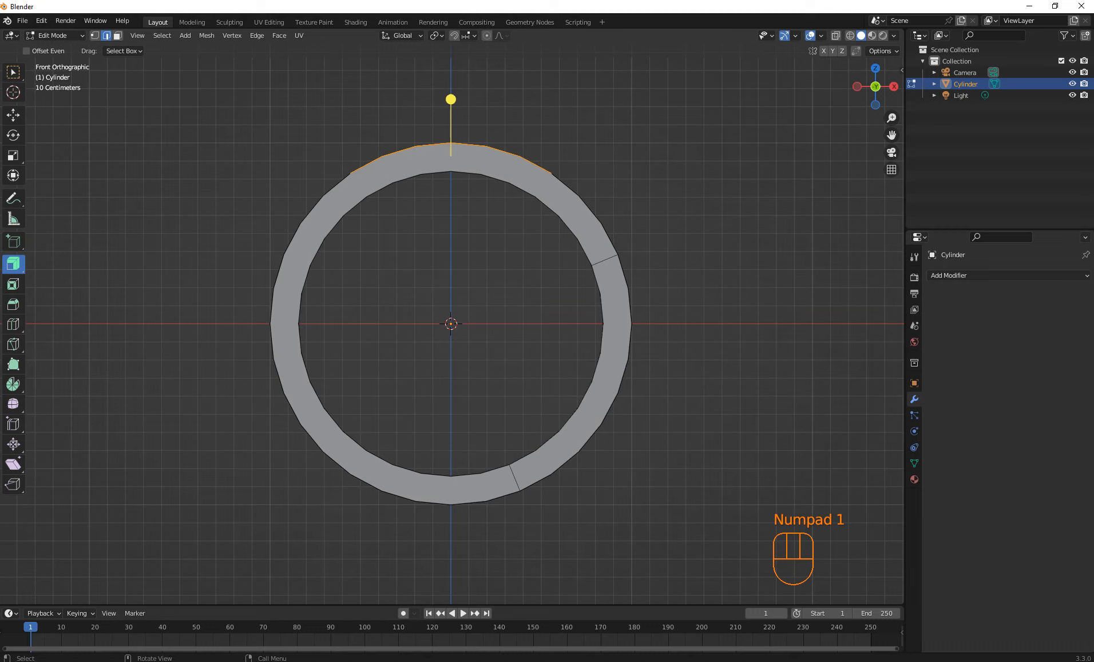
key(s)
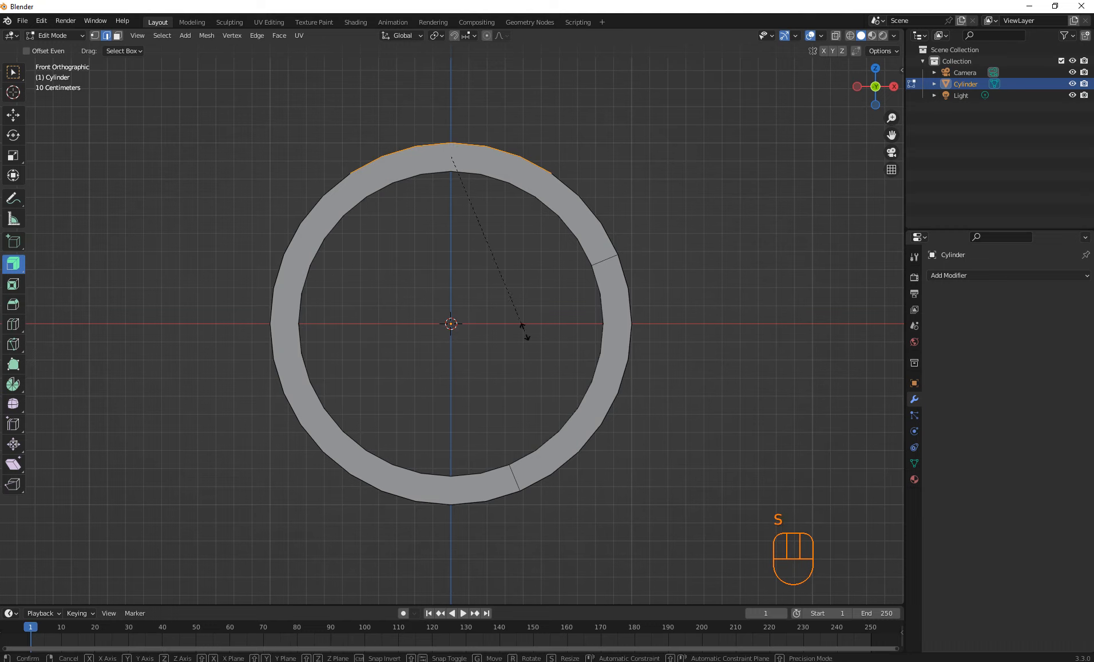
key(z)
key(KP_0)
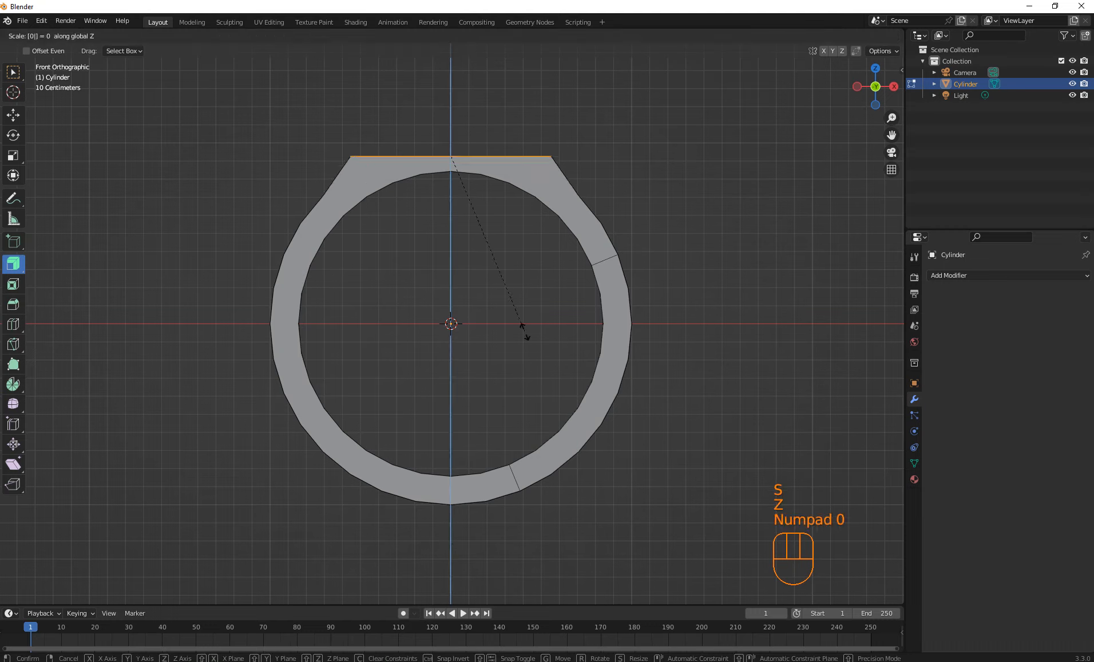
key(KP_Enter)
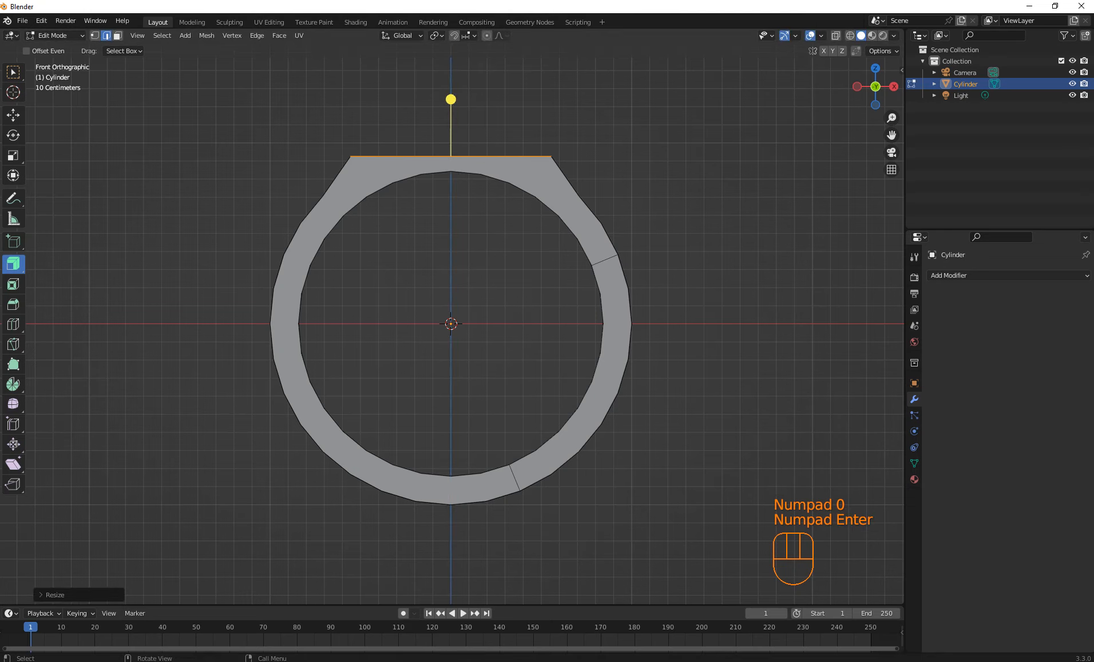
Move the flattened top faces up about 0.16 m along Z.
key(g)
key(z)
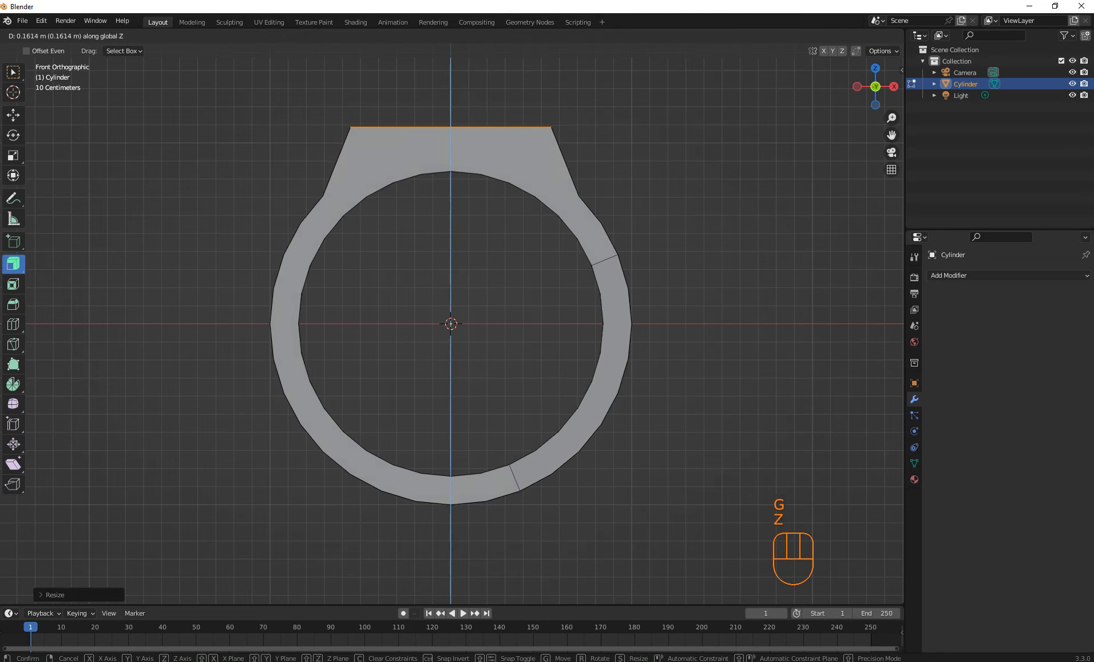
click(549, 229)
middle_drag(550, 229, 524, 314)
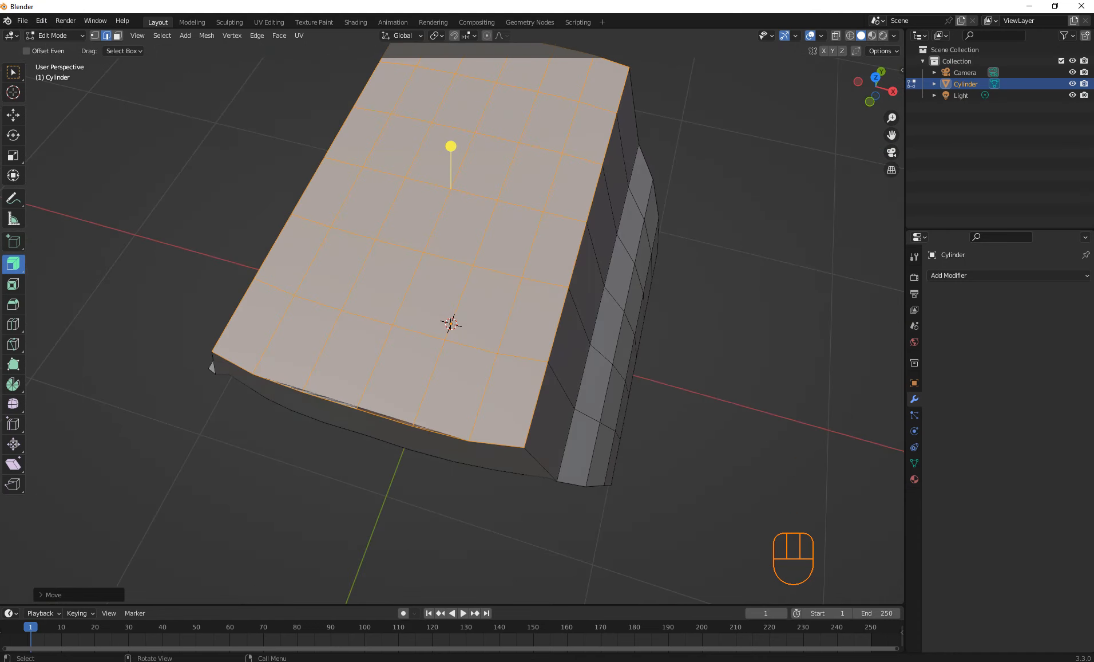
middle_drag(524, 315, 453, 352)
click(466, 297)
key(KP_7)
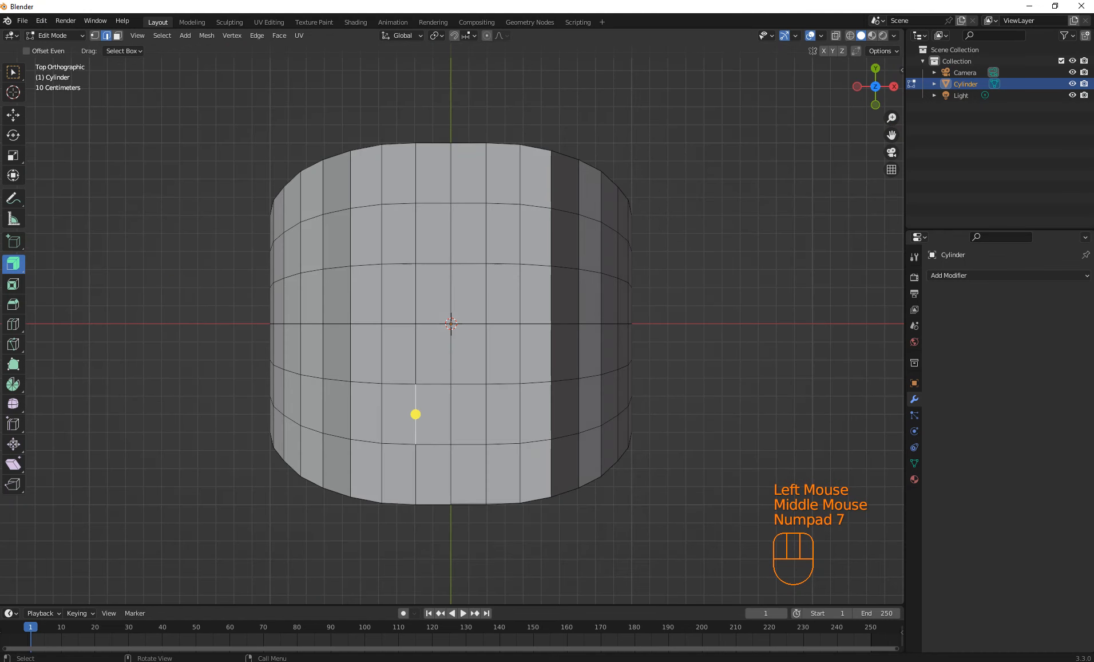
click(381, 232)
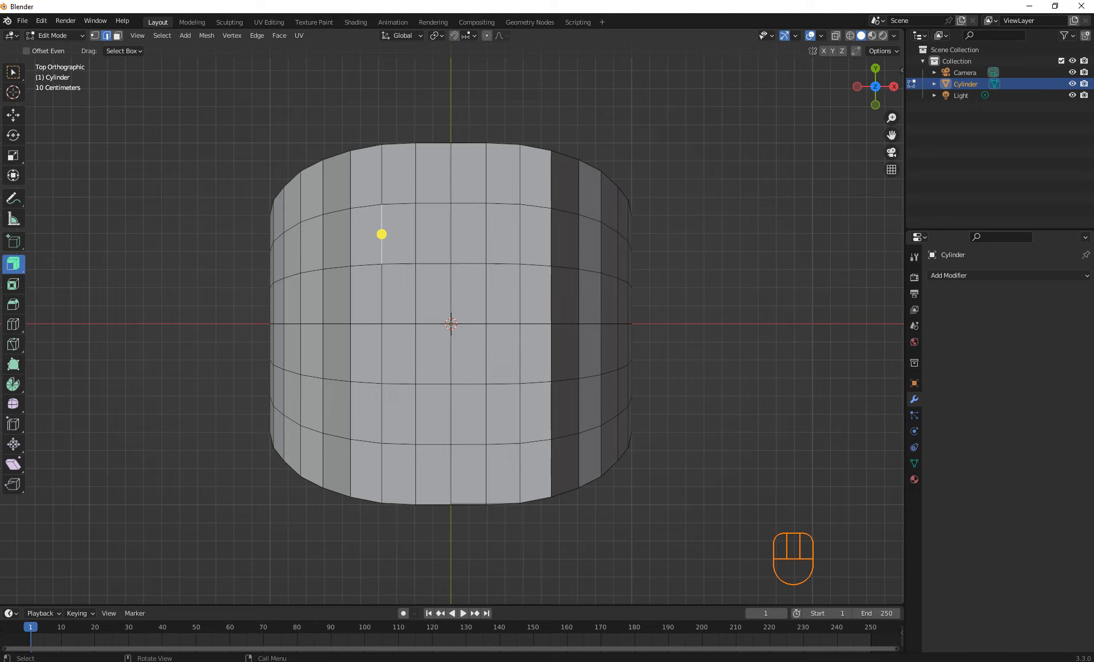
click(117, 35)
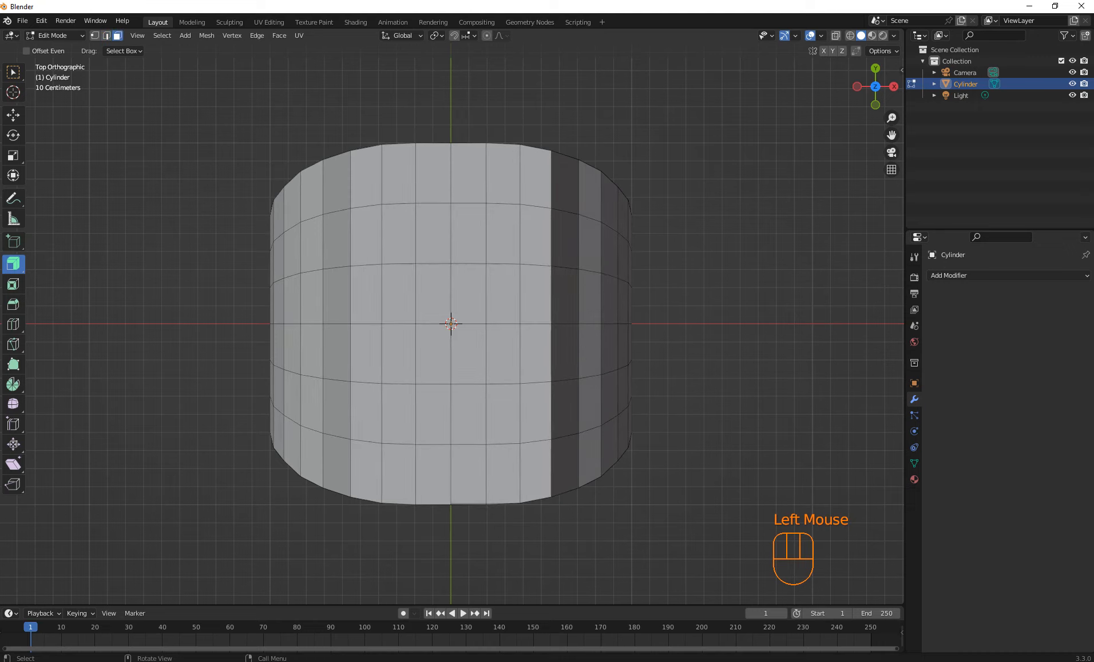
drag(365, 186, 543, 455)
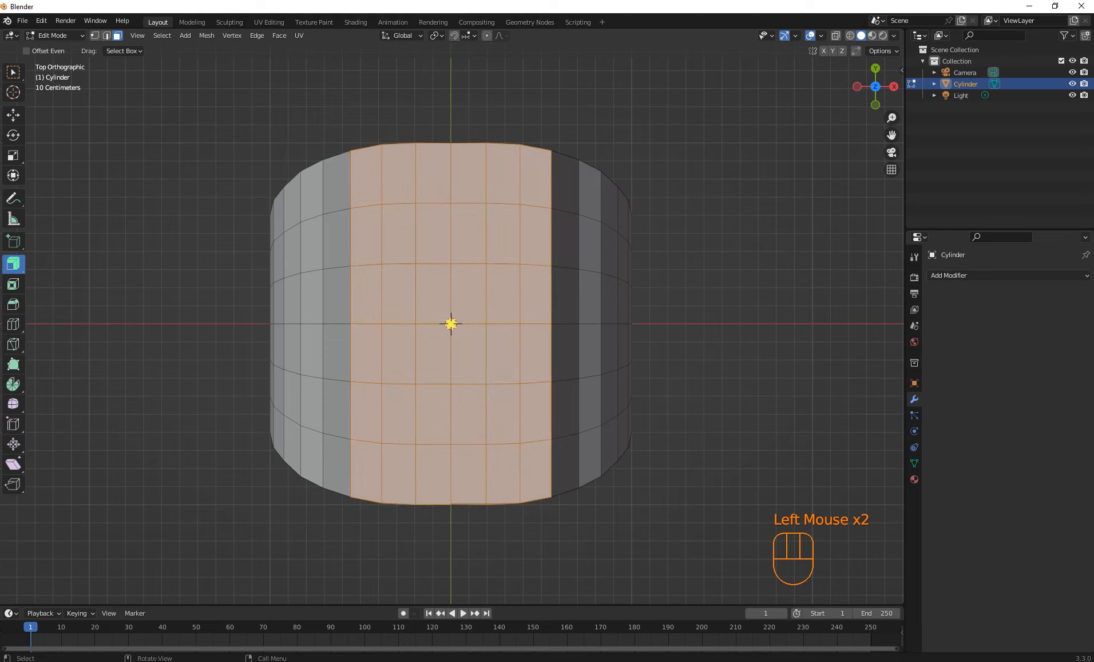
click(536, 471)
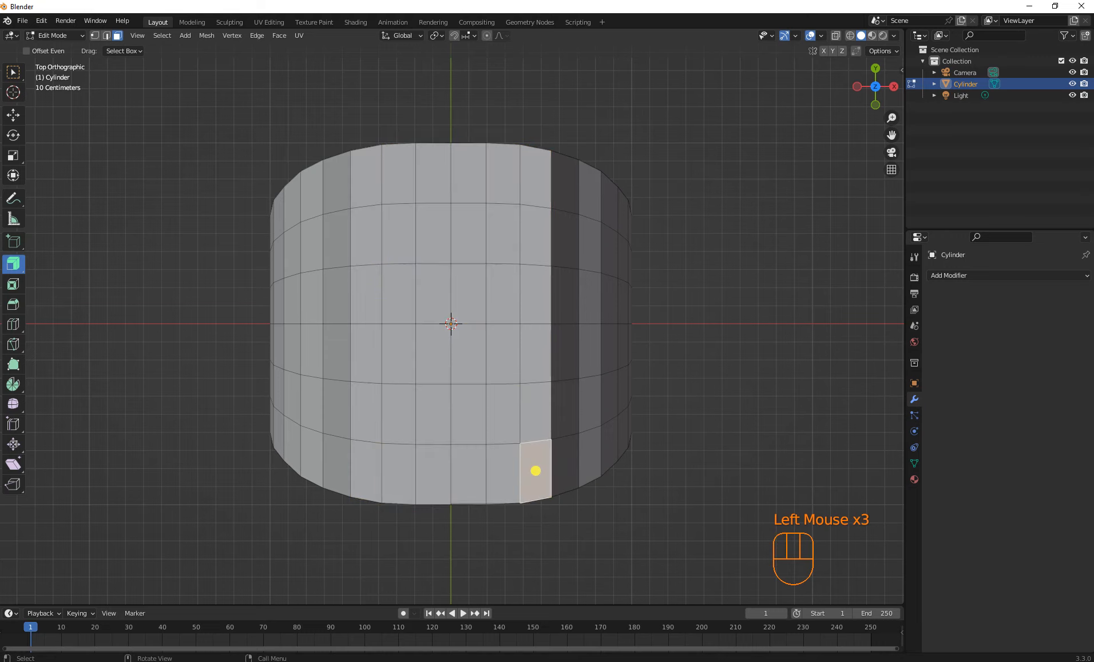
drag(375, 189, 540, 463)
Select the central four-by-four block of faces on the flat top and shape it into a circle with LoopTools Circle.
click(106, 35)
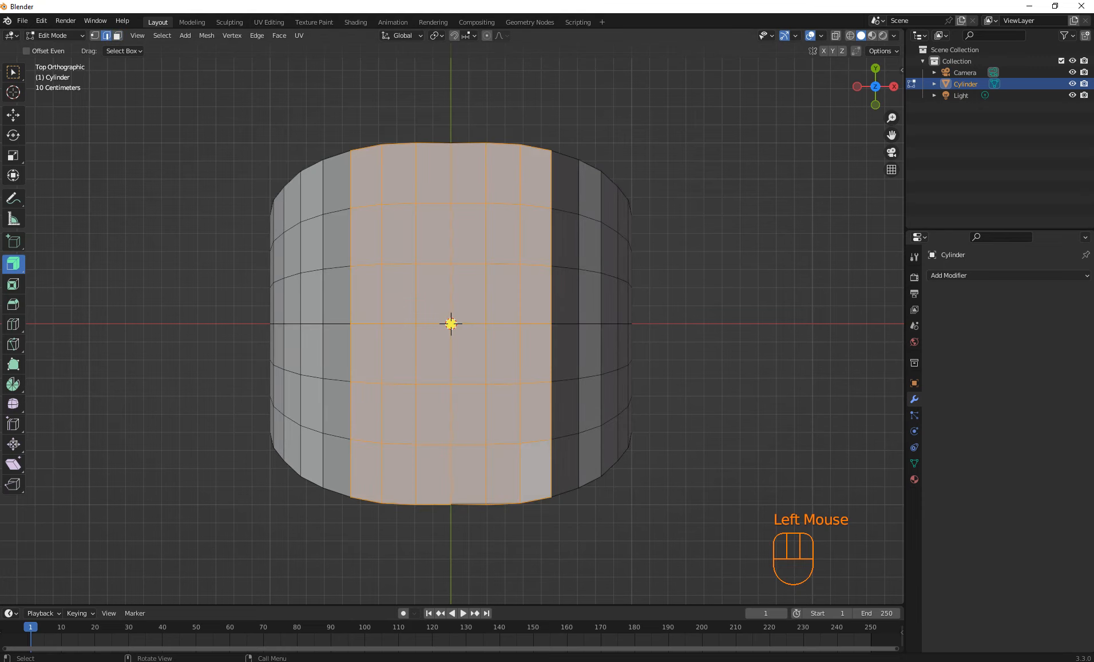
drag(372, 189, 536, 463)
middle_drag(452, 344, 506, 244)
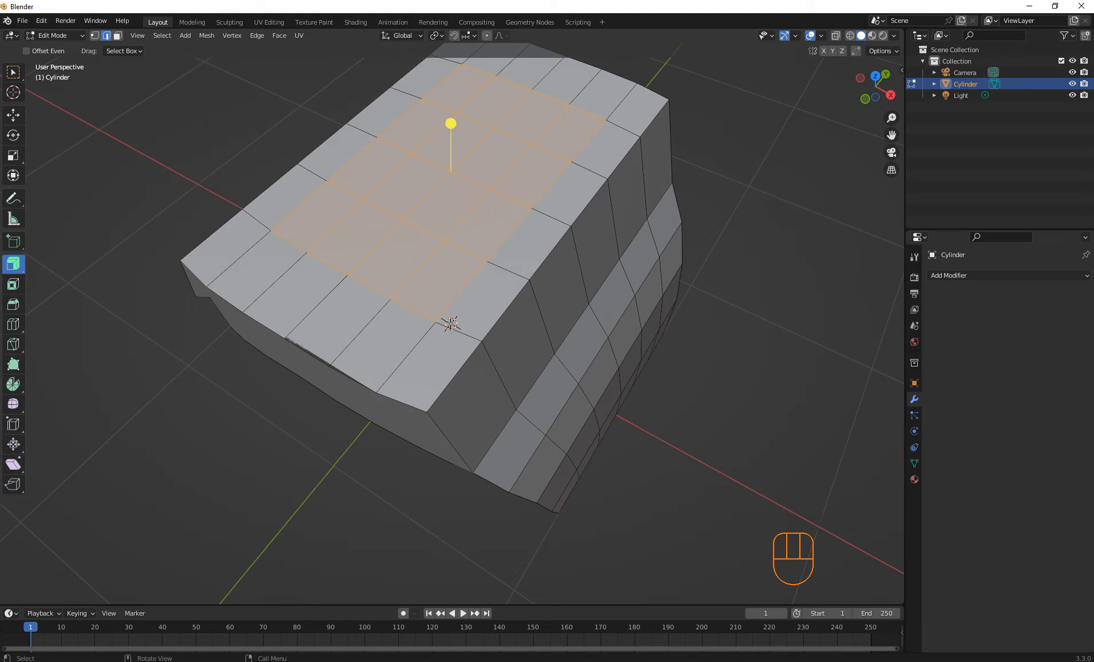
right_click(412, 172)
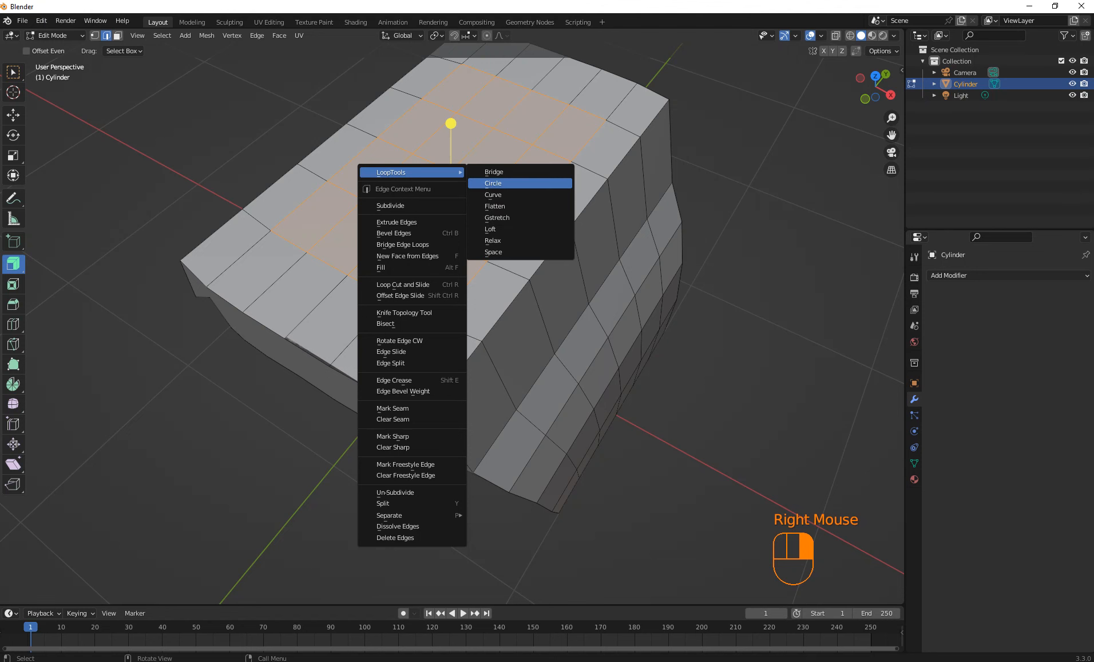
click(516, 183)
Scale the circular region down slightly so it fits within the flat top, and stretch it along Y into an oval.
key(KP_7)
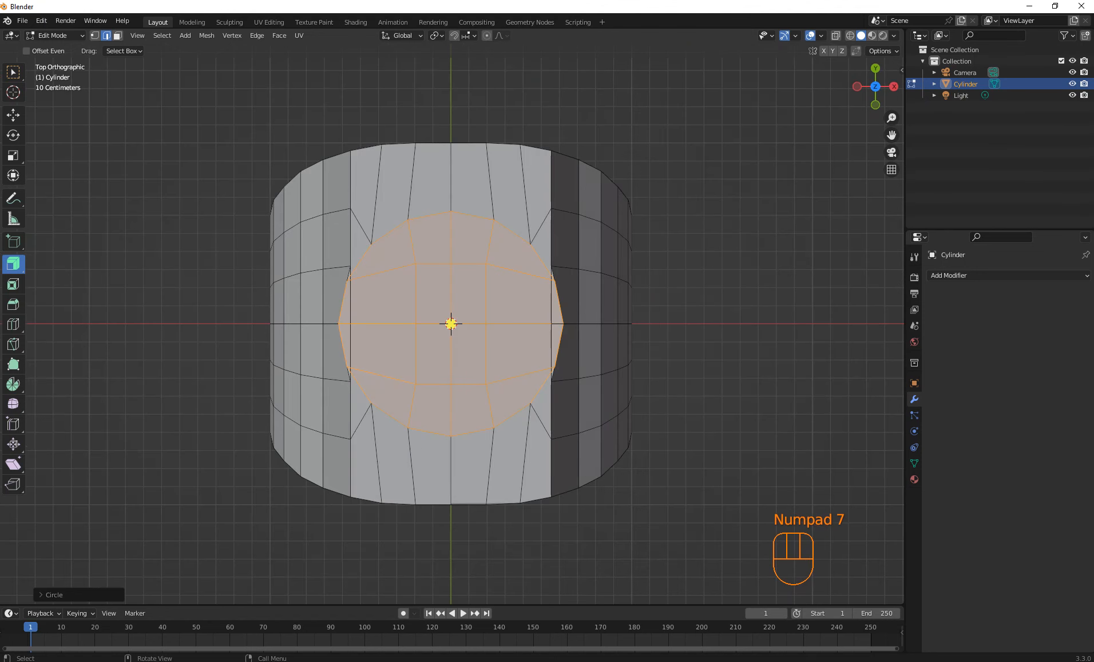
key(s)
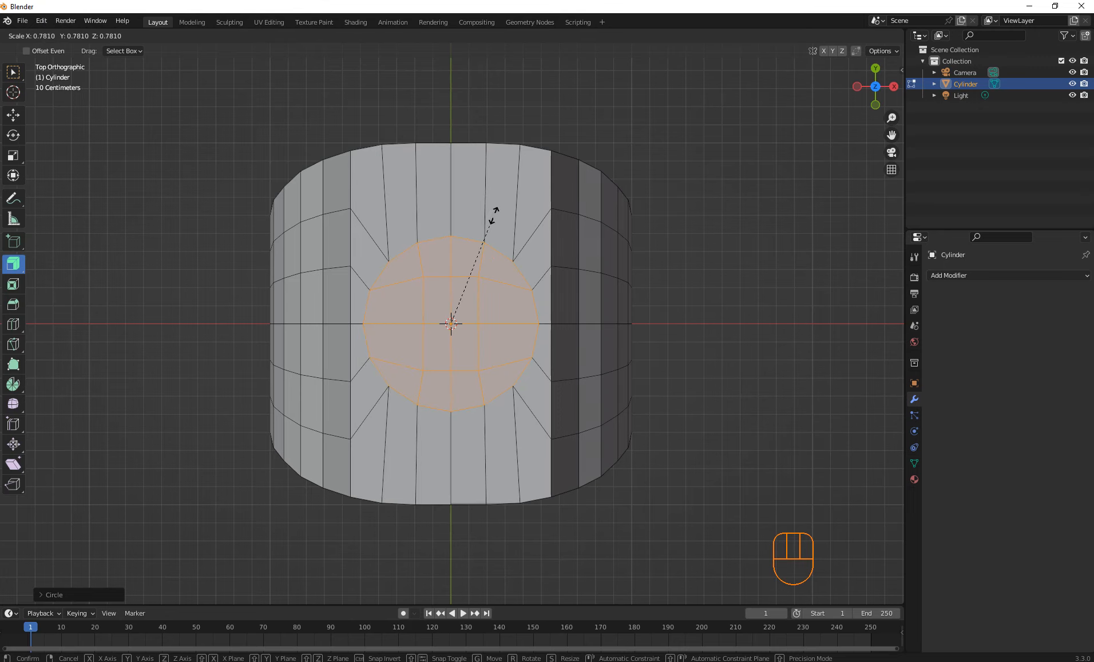
click(499, 209)
key(s)
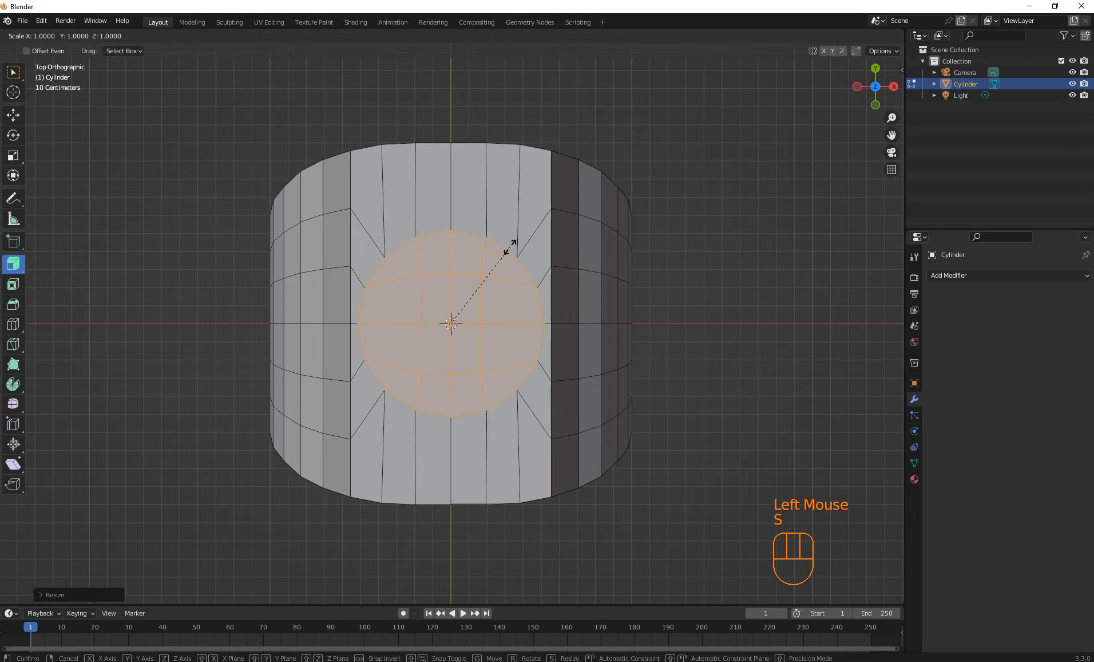
key(y)
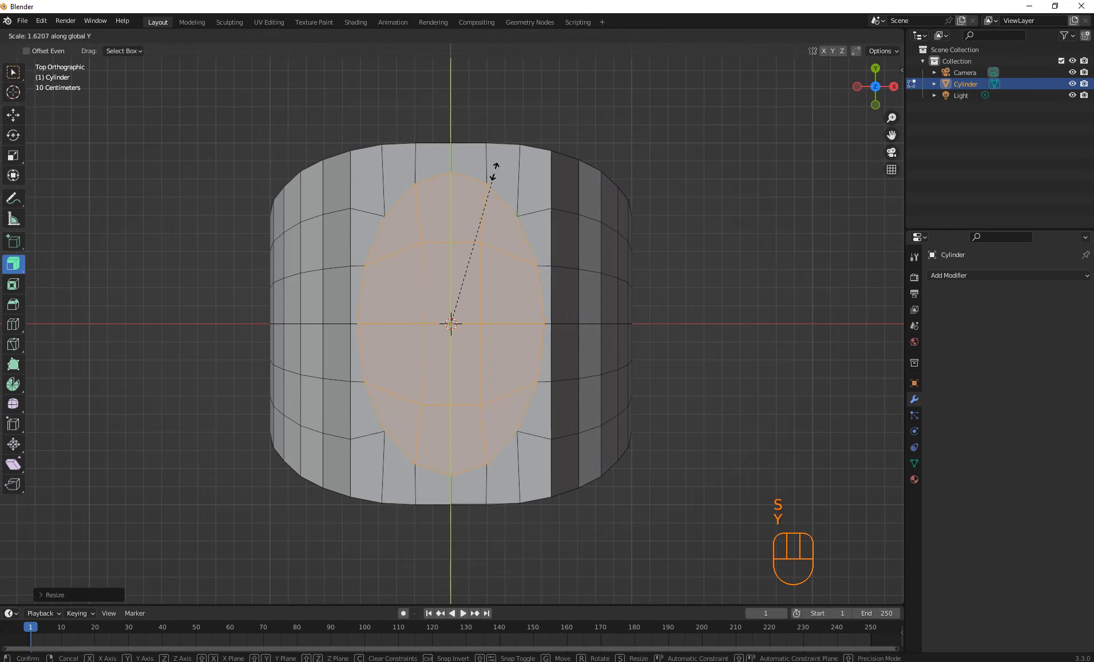
click(496, 153)
Switch to vertex selection and select the single vertex at the centre of the oval.
middle_drag(496, 153, 533, 246)
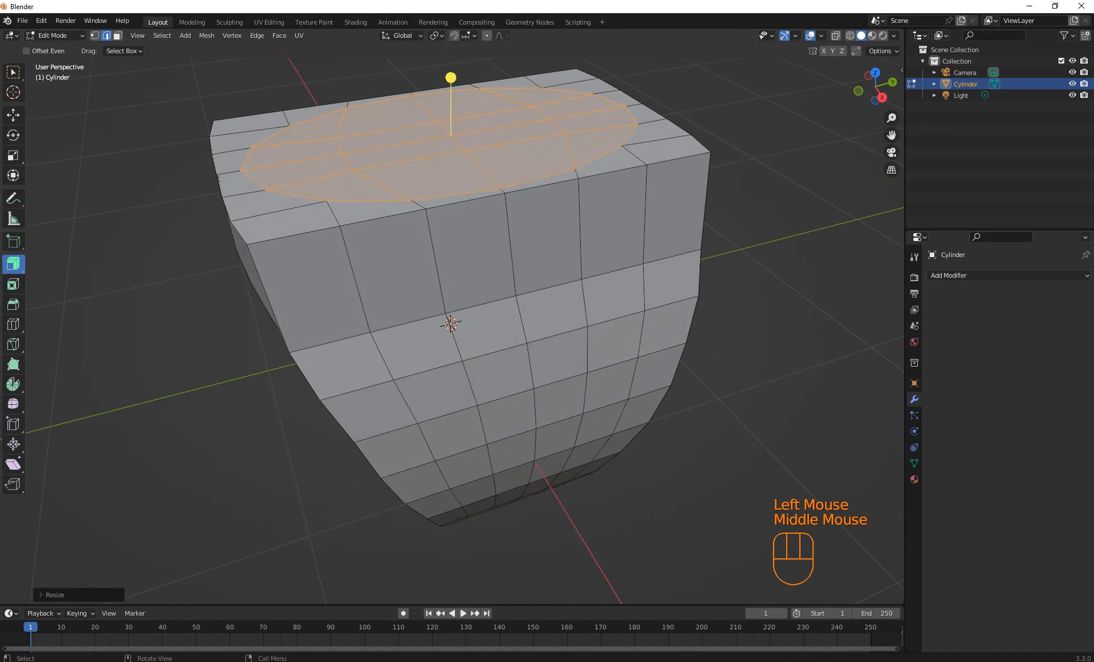
click(95, 36)
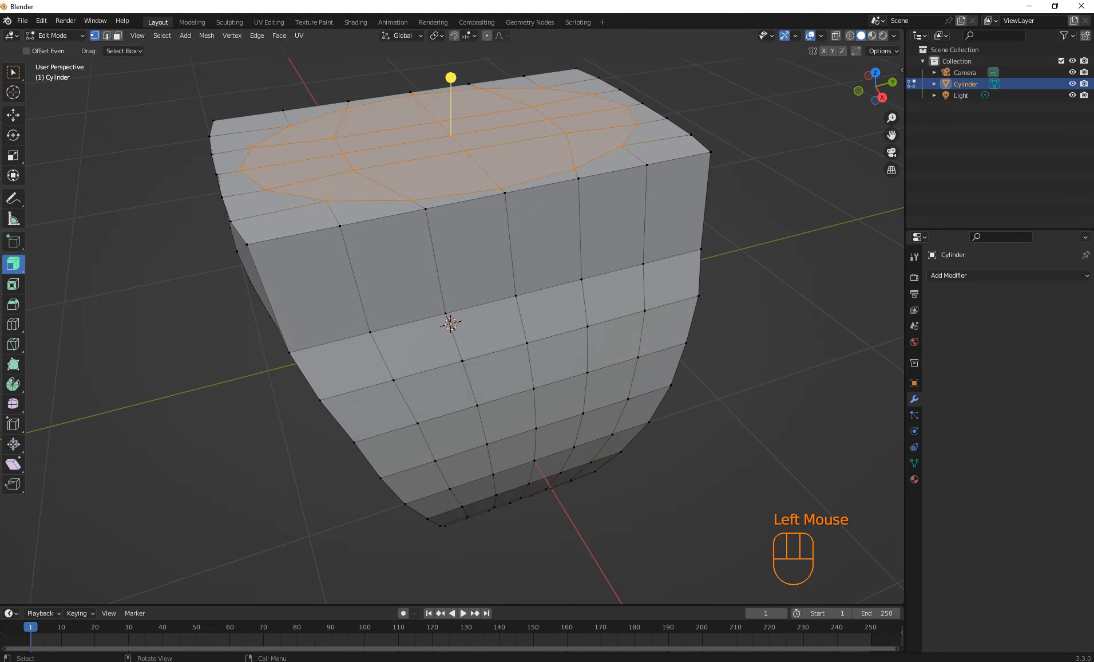
click(451, 136)
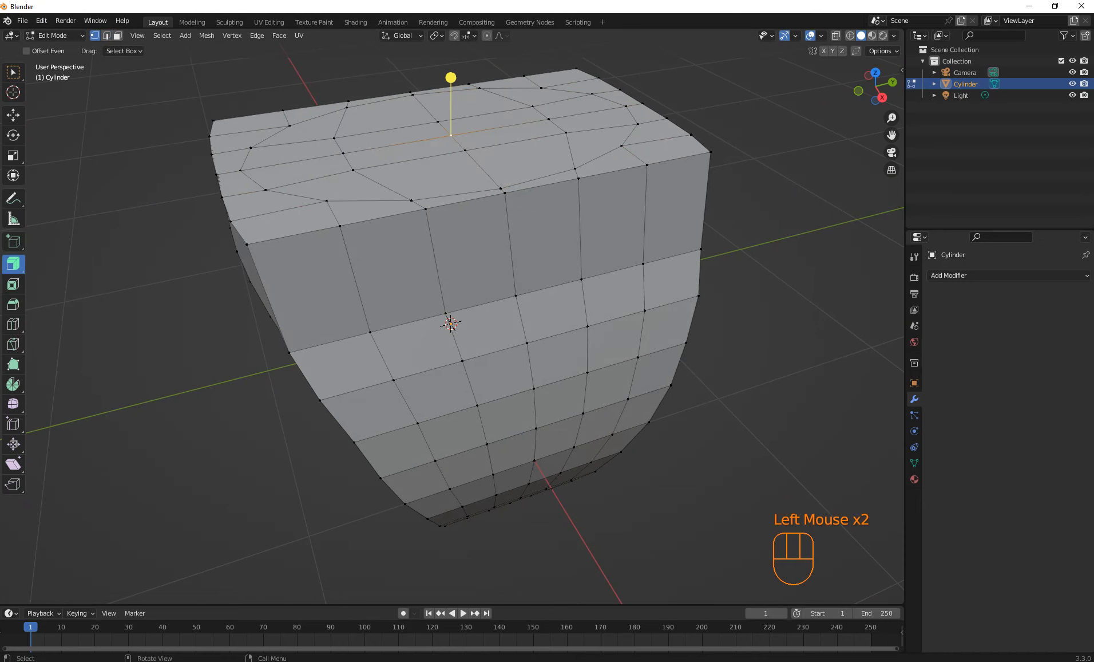
key(g)
key(z)
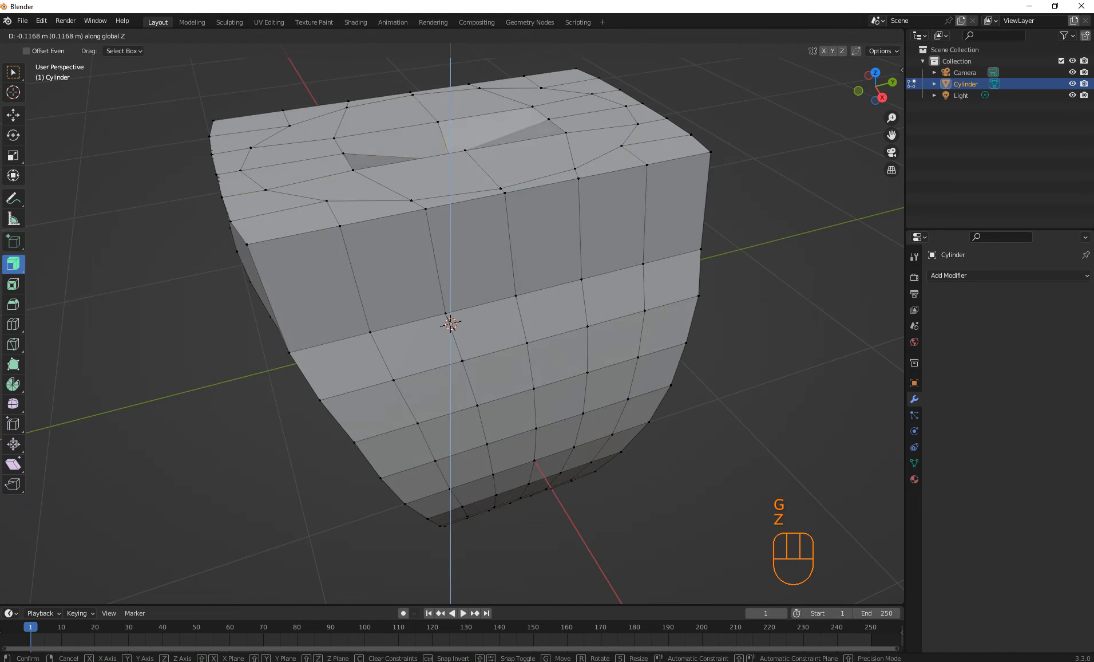
key(Escape)
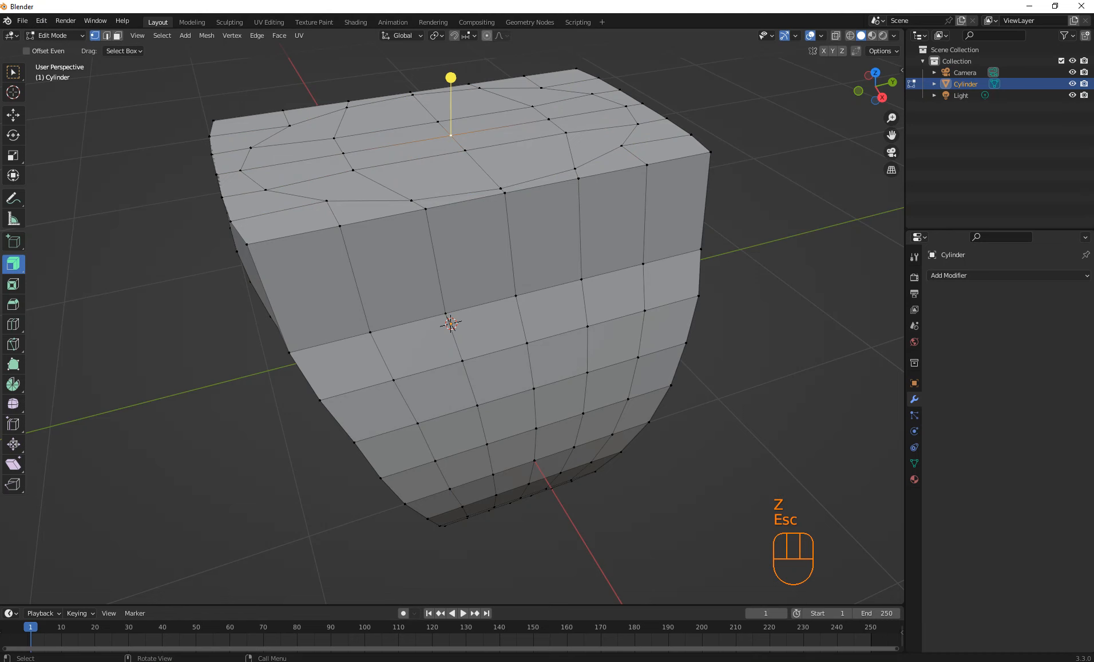
Enable proportional editing and X-ray display, and hide all geometry below the flat top surface.
click(487, 35)
click(836, 36)
key(KP_1)
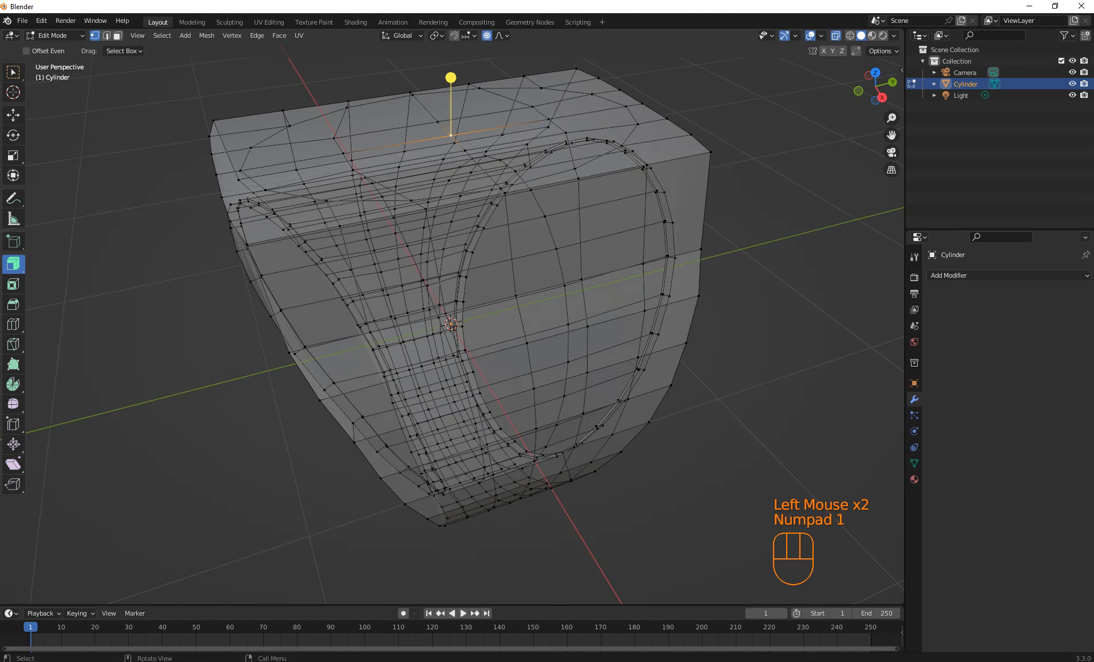
key(KP_3)
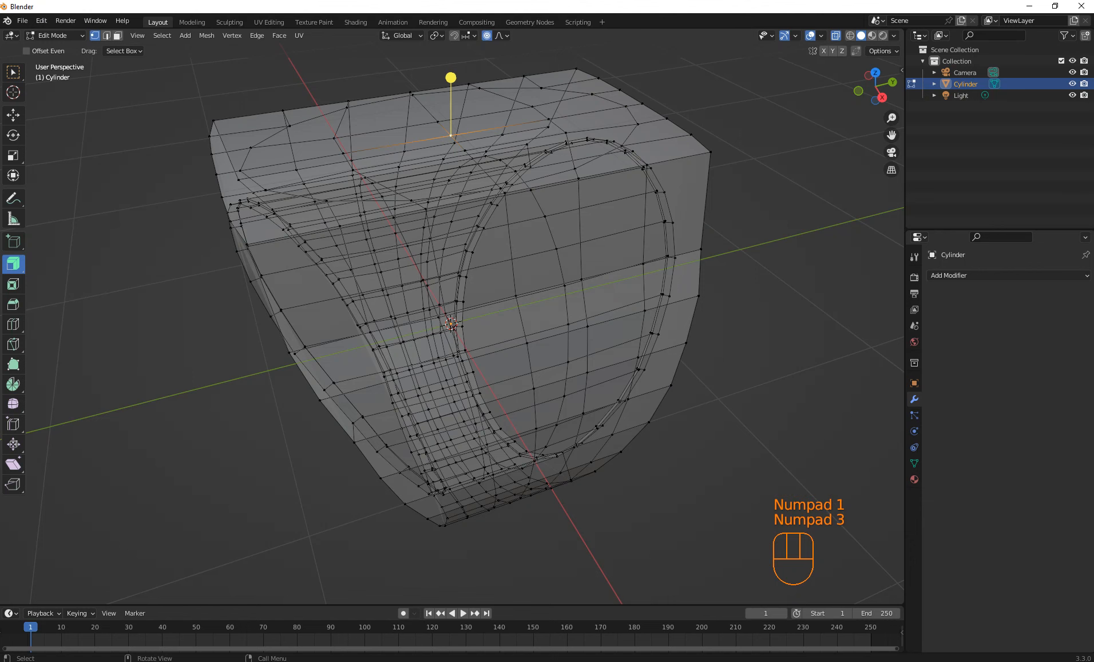
key(KP_3)
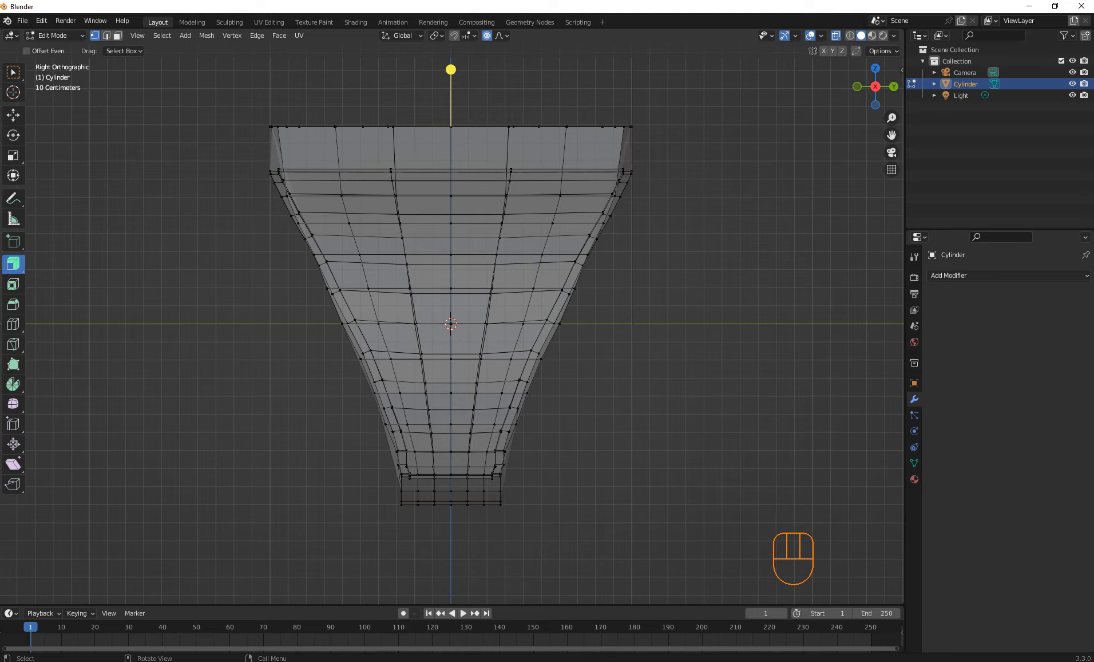
drag(231, 154, 705, 541)
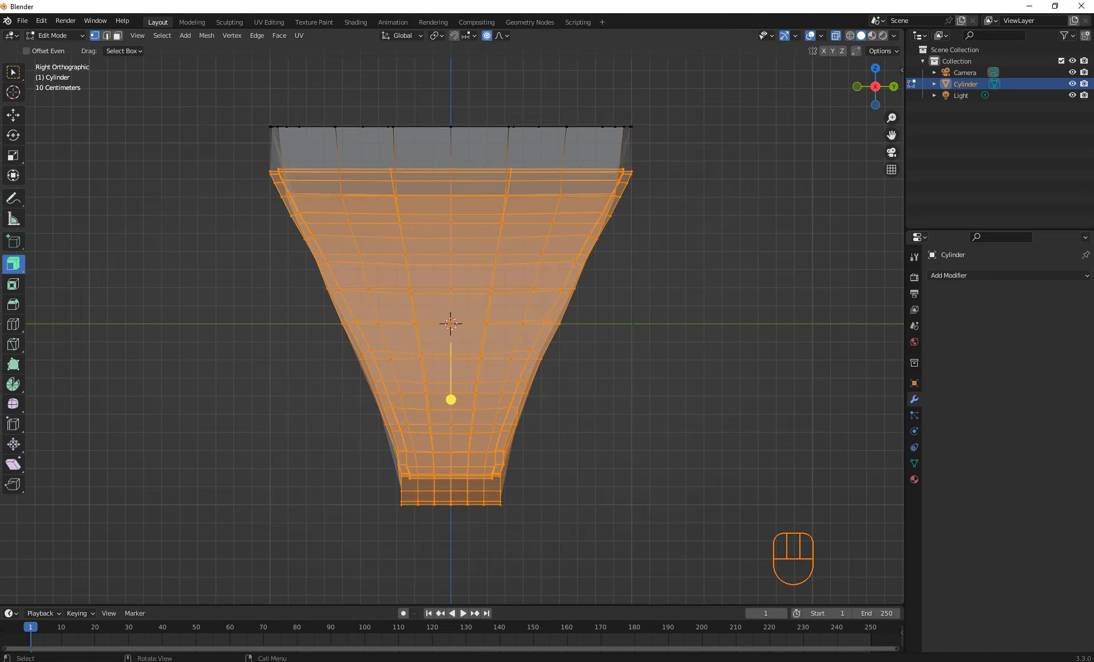
key(h)
middle_drag(515, 400, 564, 478)
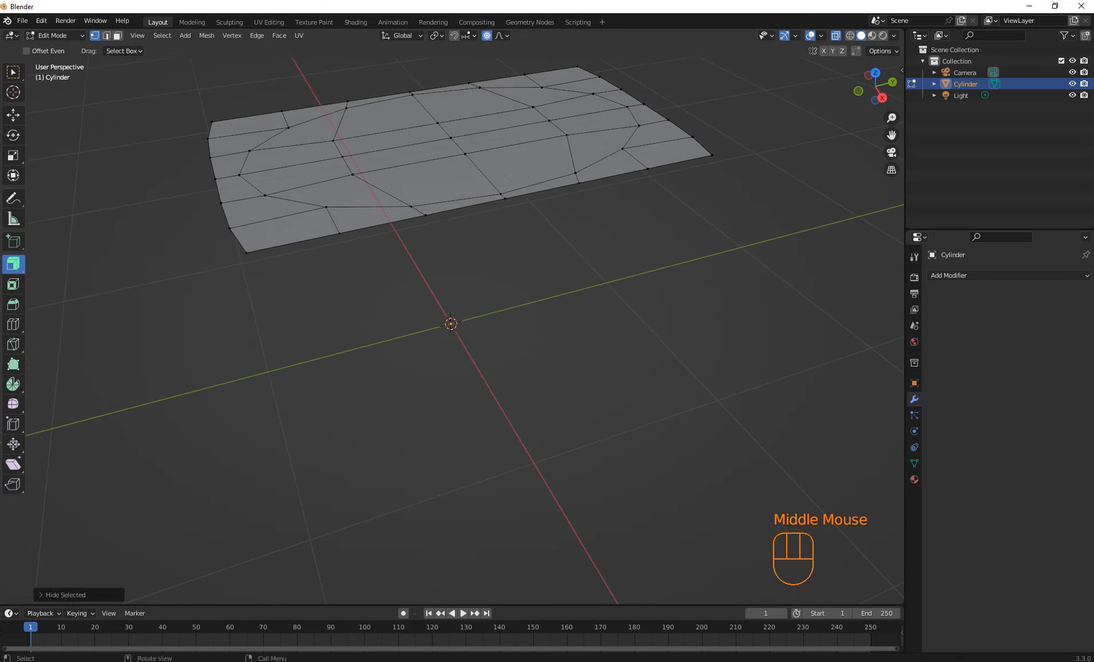
In top view, select all the border vertices surrounding the oval on the flat top and hide them.
click(451, 137)
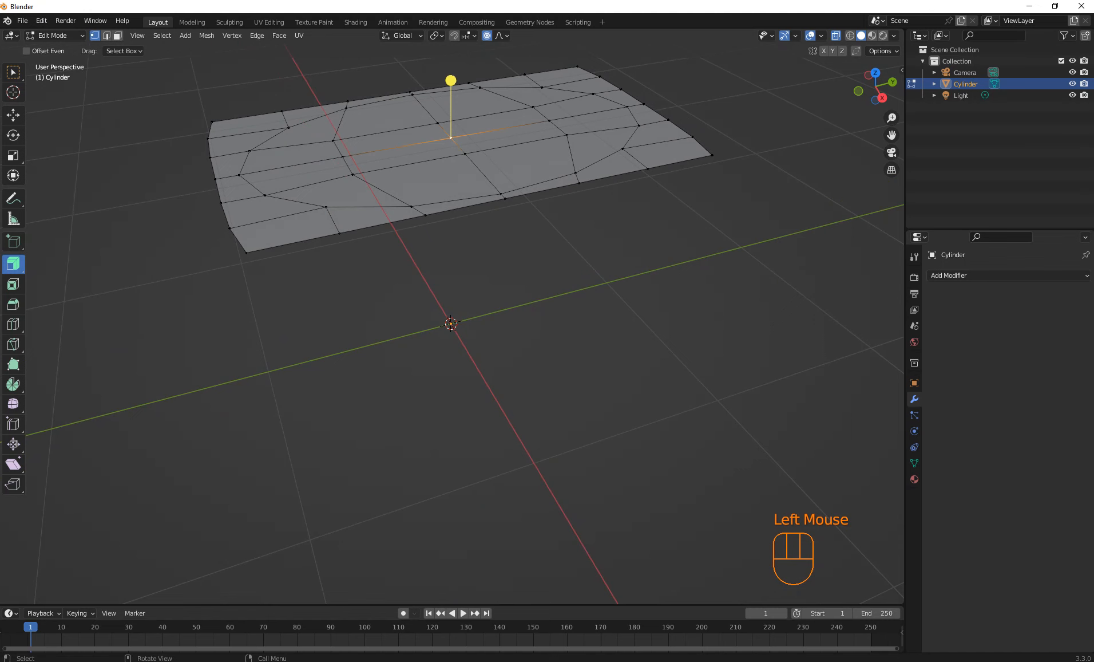
key(KP_7)
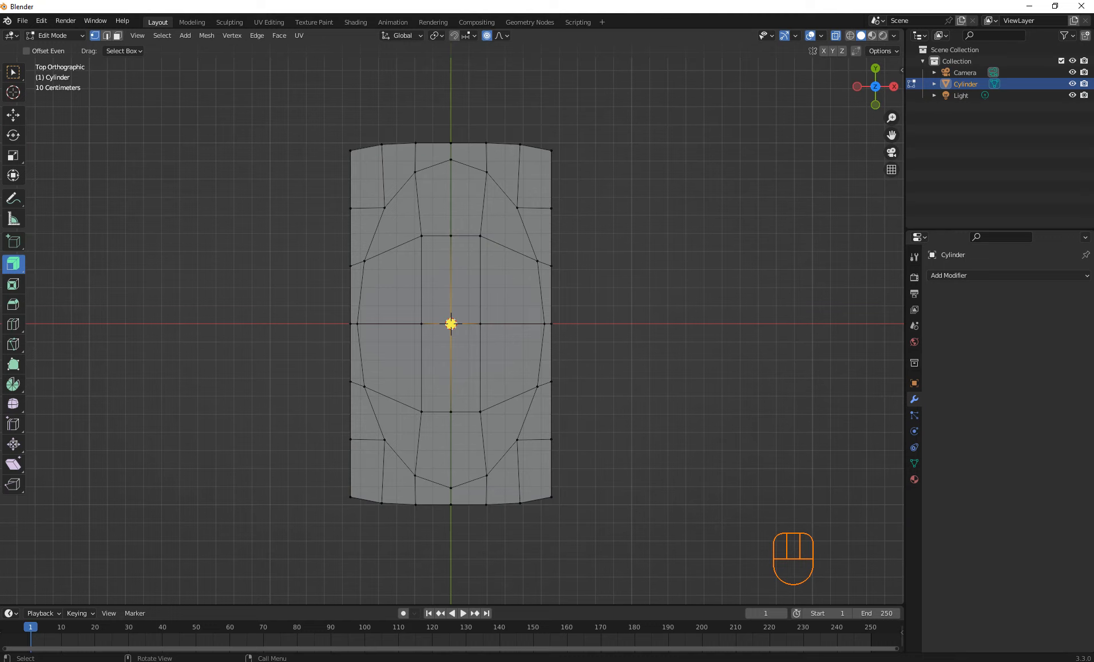
click(552, 150)
key(c)
mouse_move(542, 139)
mouse_down()
mouse_move(566, 237)
mouse_move(565, 314)
mouse_move(556, 432)
mouse_move(532, 511)
mouse_move(423, 513)
mouse_move(351, 487)
mouse_move(337, 396)
mouse_move(346, 170)
mouse_move(429, 141)
mouse_move(495, 141)
mouse_move(453, 159)
mouse_up()
middle_click(443, 170)
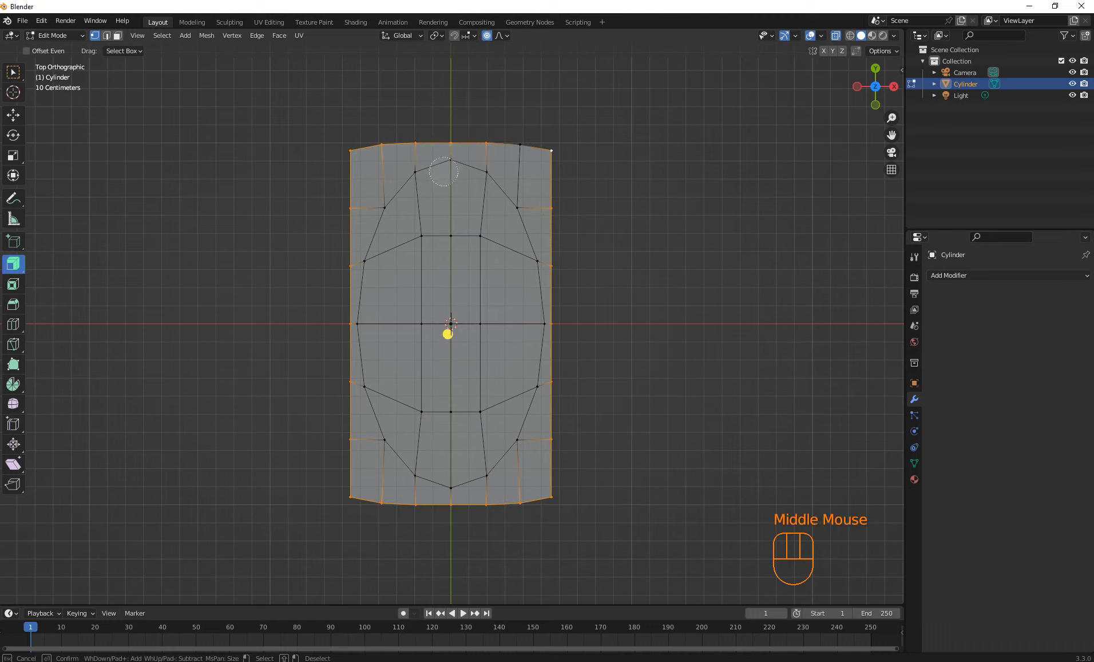
click(523, 148)
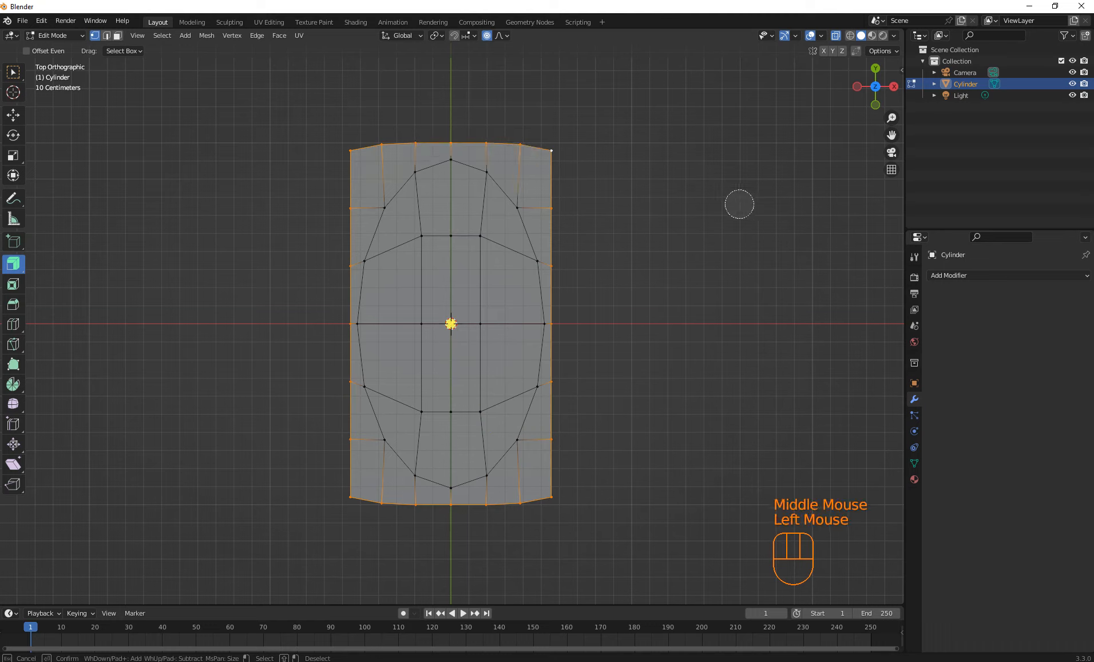
key(h)
right_click(691, 265)
key(h)
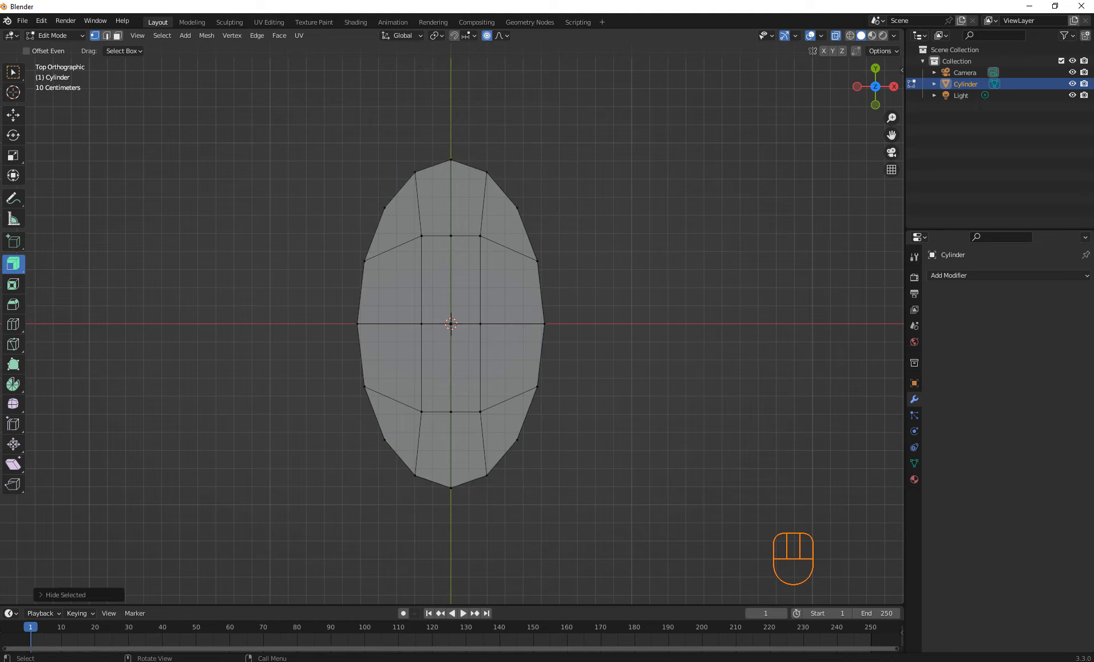
Set the Screencast Keys display's X offset to 1194.
key(n)
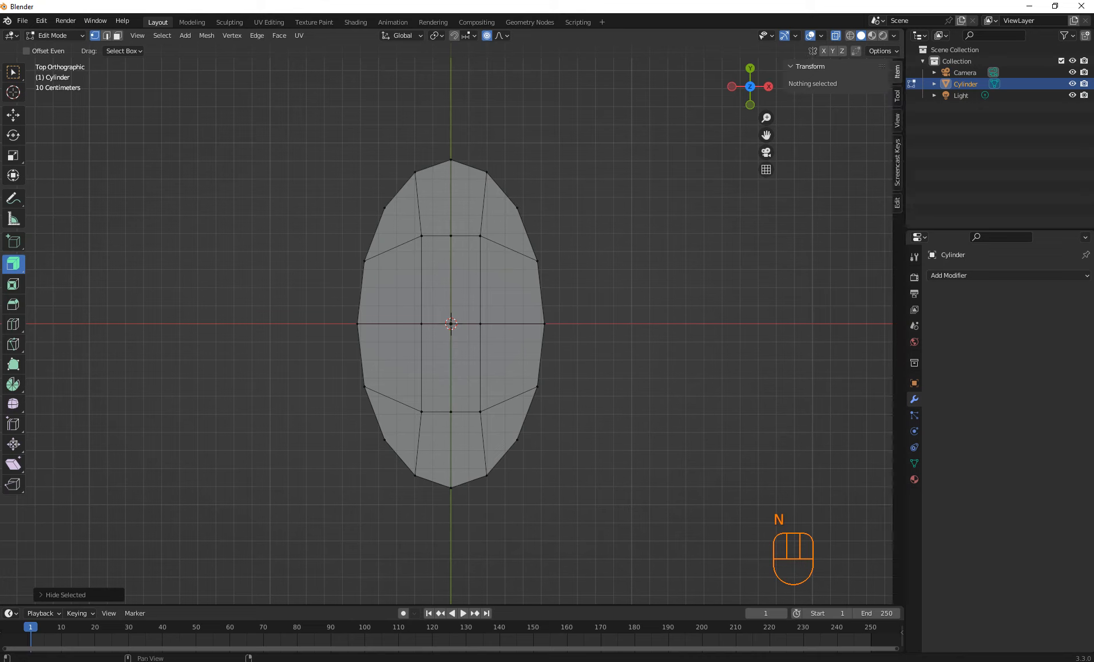
click(897, 163)
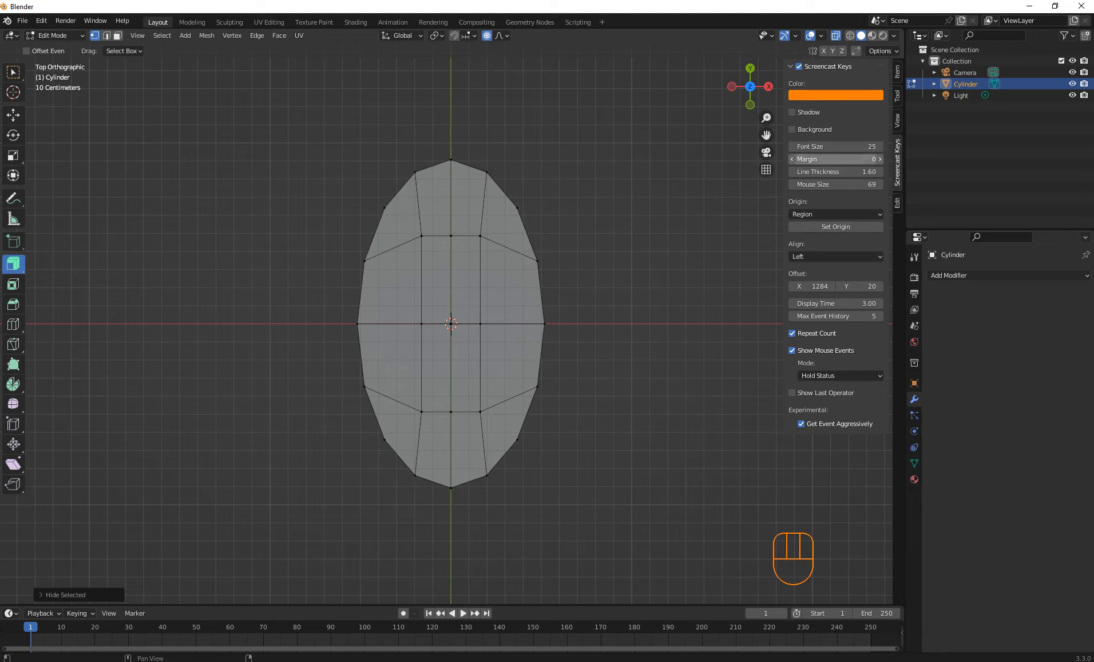
drag(820, 286, 768, 285)
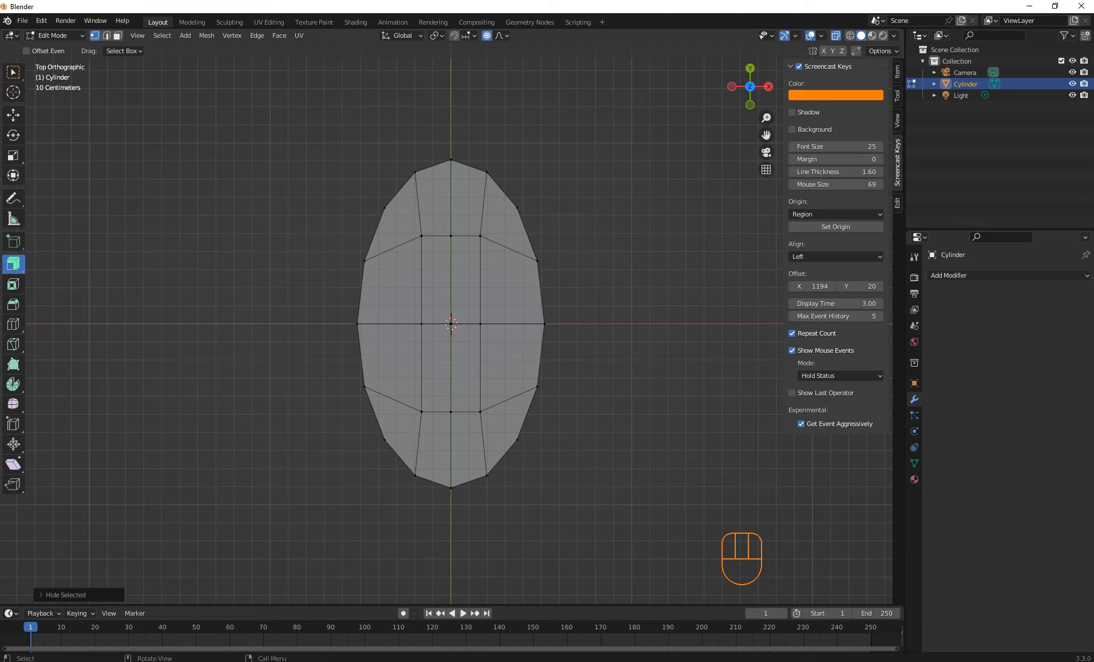
key(n)
Lower the oval's centre vertex about 0.22 m along Z with smooth proportional falloff at a size of 1 m.
click(618, 321)
middle_drag(618, 321, 543, 246)
click(451, 132)
key(KP_3)
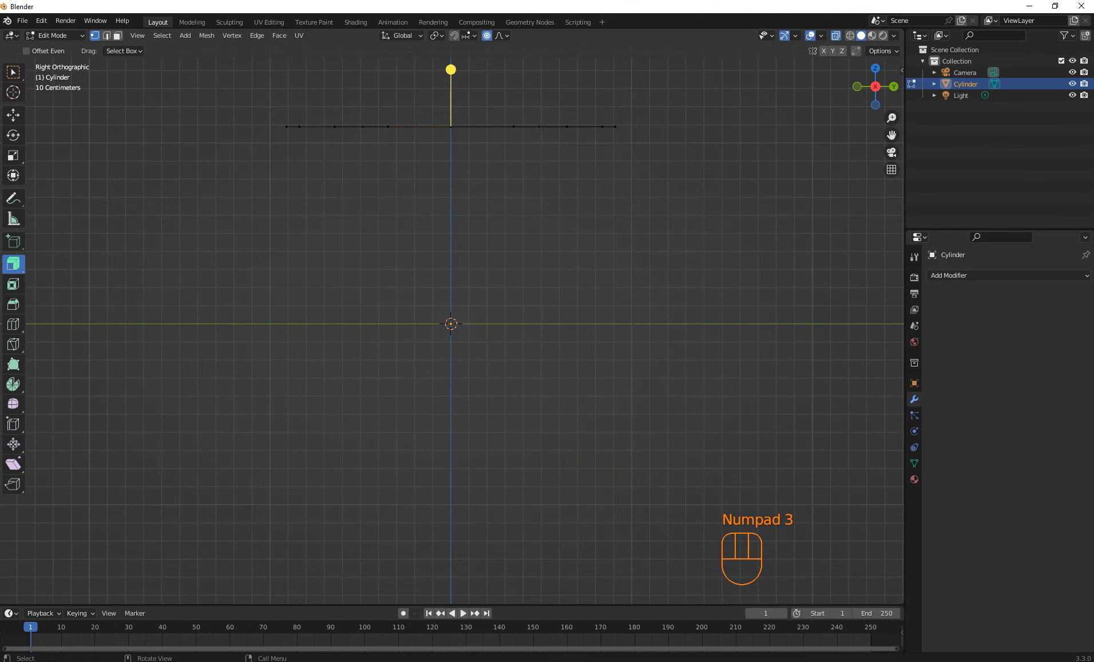
key(g)
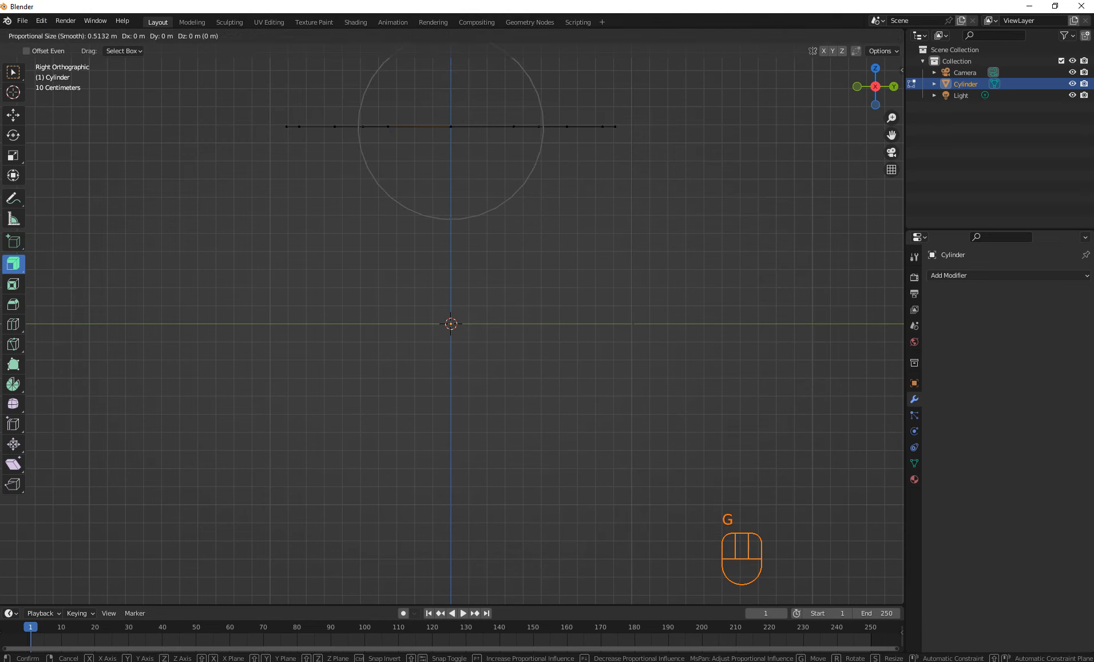
key(z)
scroll(451, 143, down, 2)
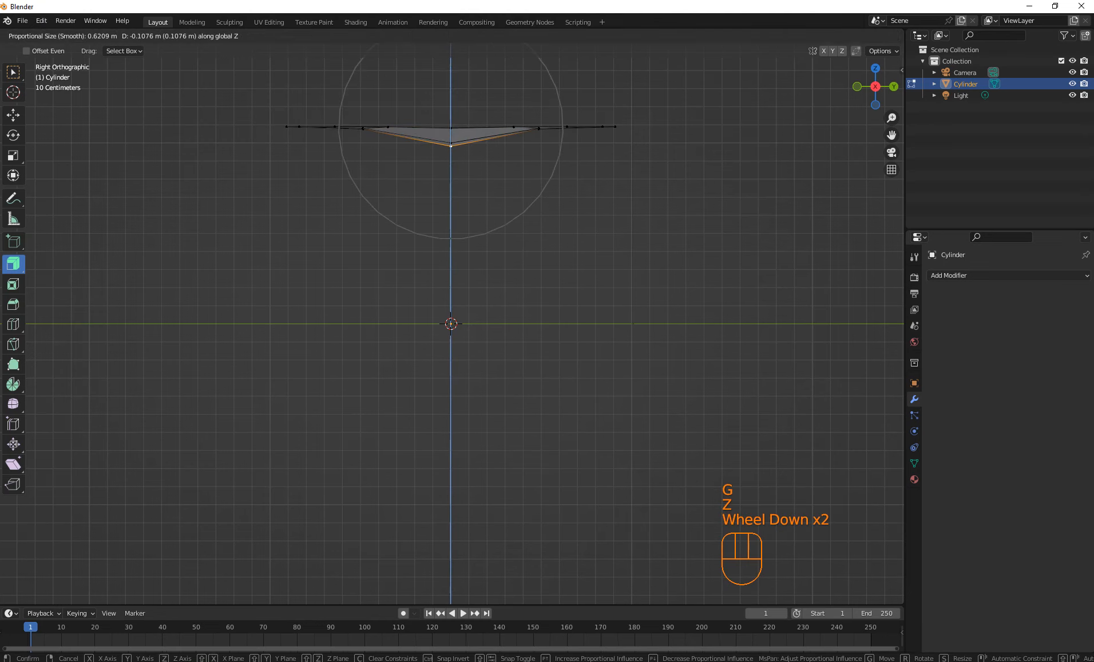
scroll(452, 146, down, 4)
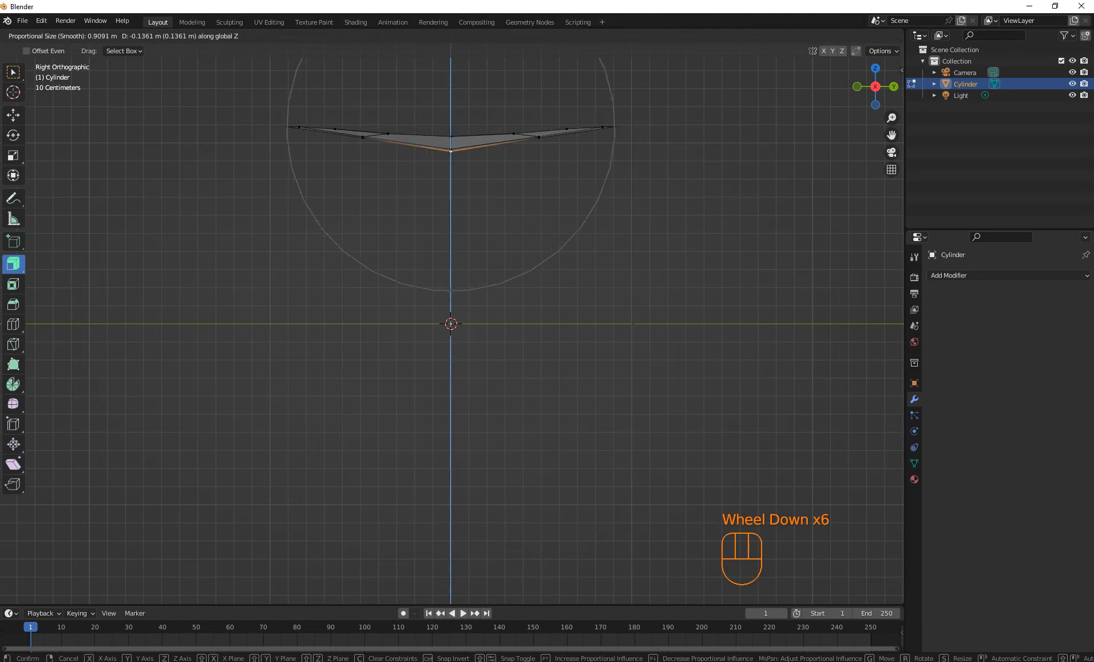
scroll(451, 146, down, 1)
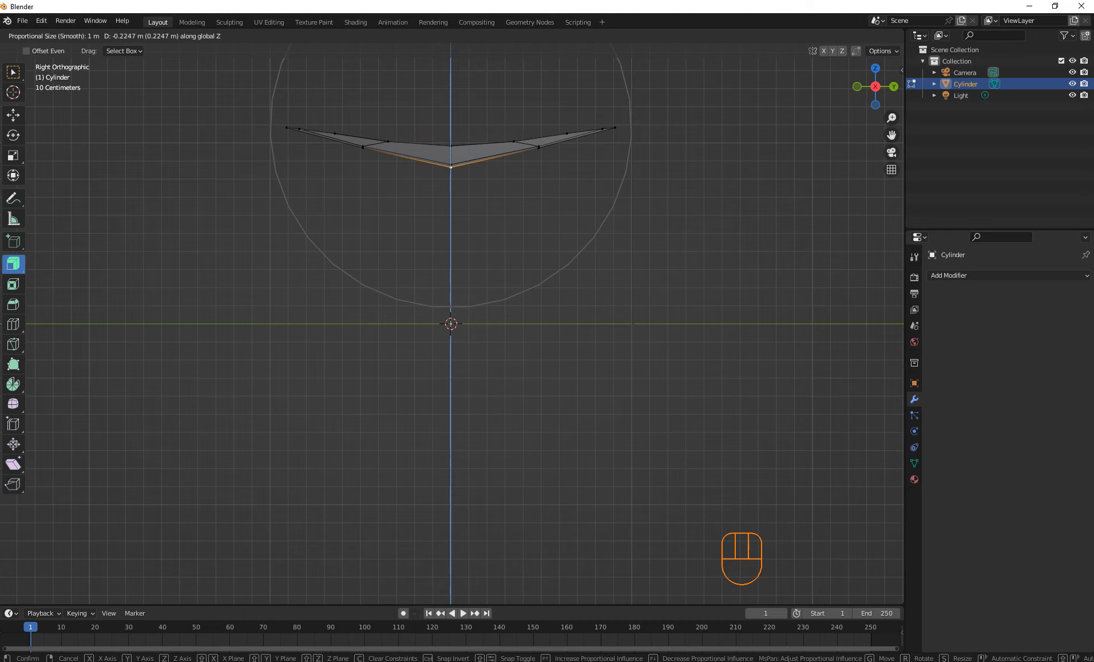
click(450, 112)
mouse_move(450, 113)
middle_down()
mouse_move(450, 103)
mouse_move(452, 122)
middle_up()
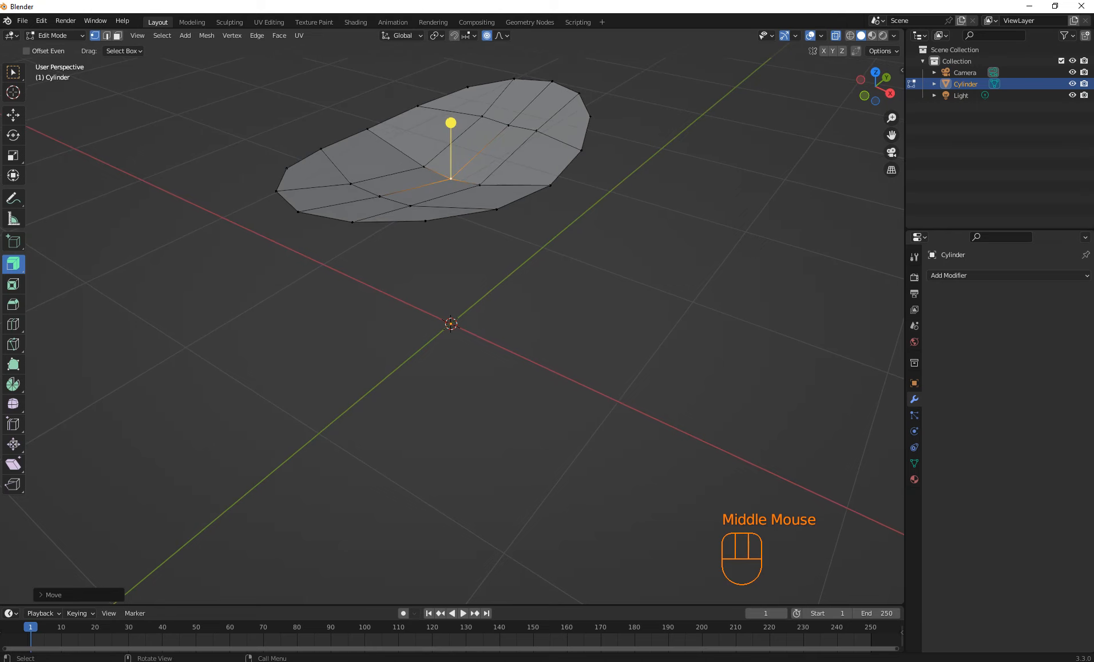
Reveal all the hidden ring geometry and show it from the right side.
key(alt)
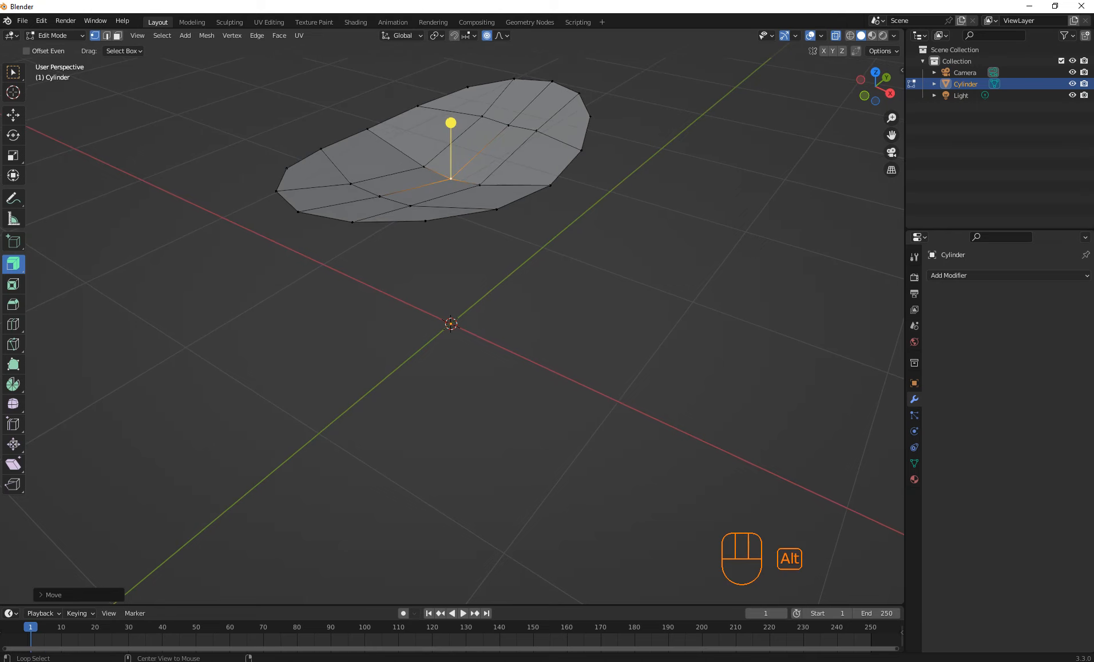
key(alt+h)
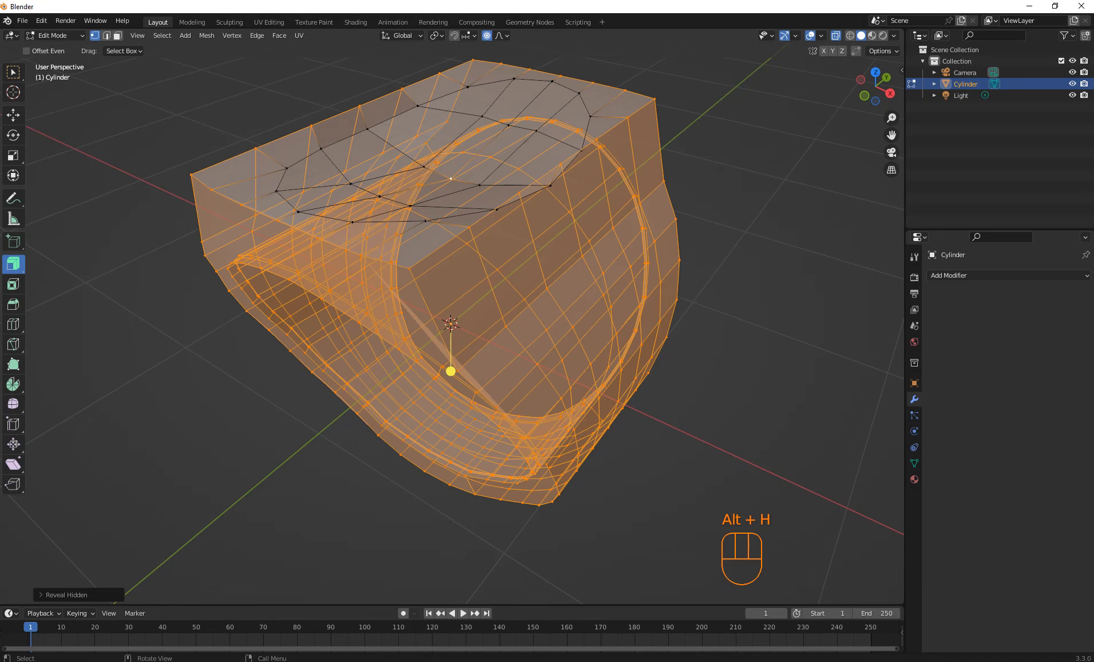
key(KP_3)
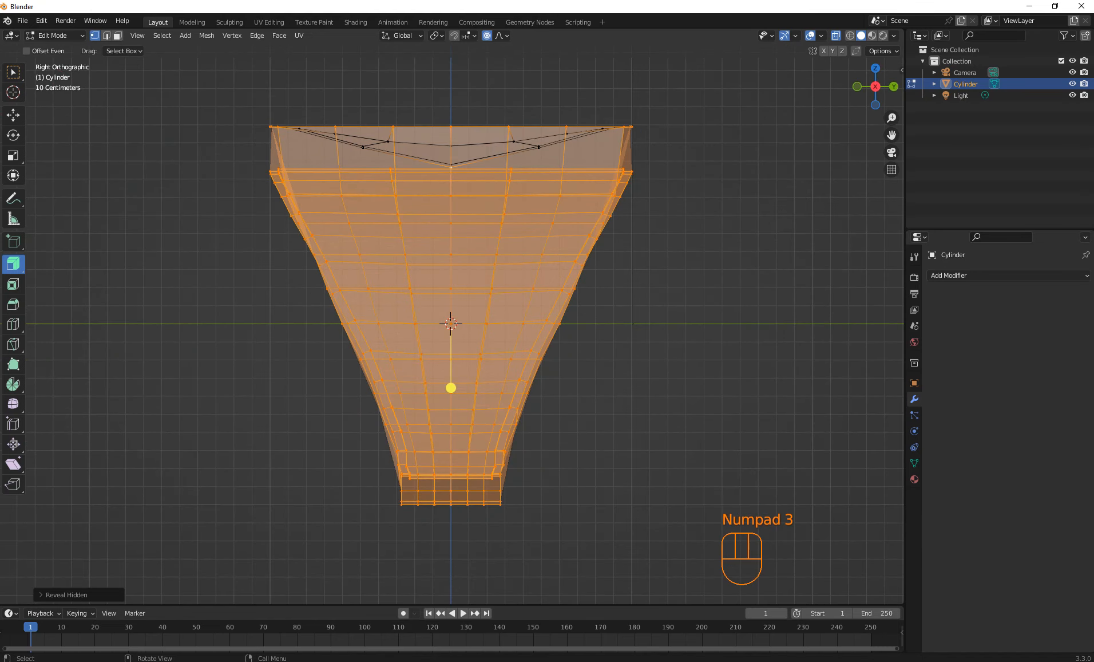
Select the lowest vertex at the centre of the oval dip, disable proportional editing, and raise it slightly along Z.
click(451, 165)
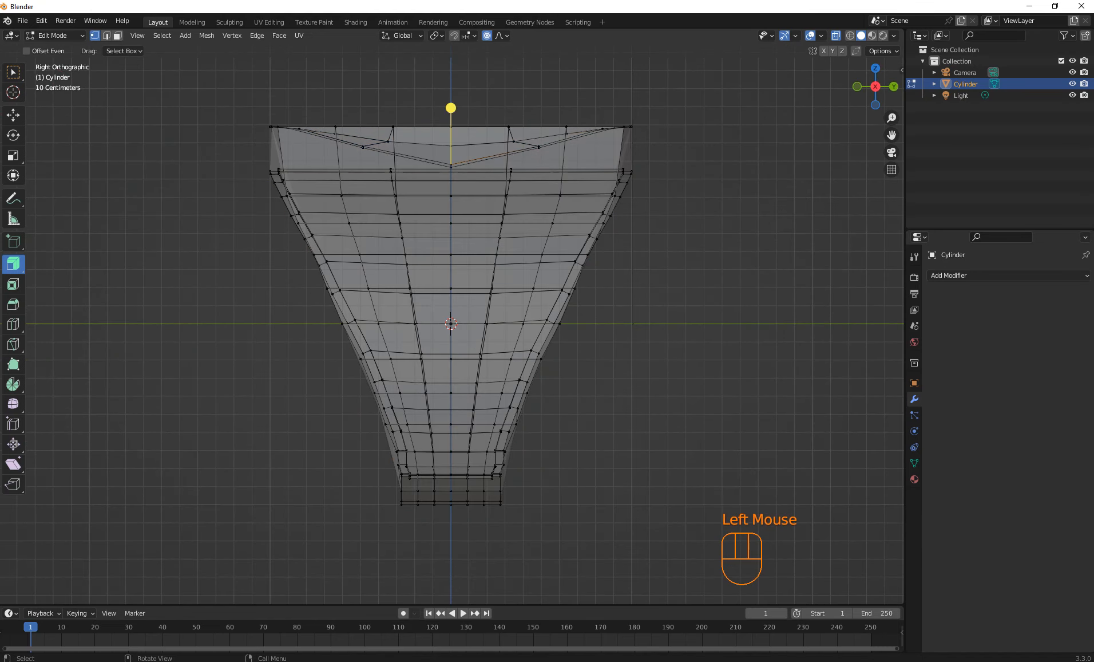
middle_drag(452, 170, 432, 188)
click(451, 163)
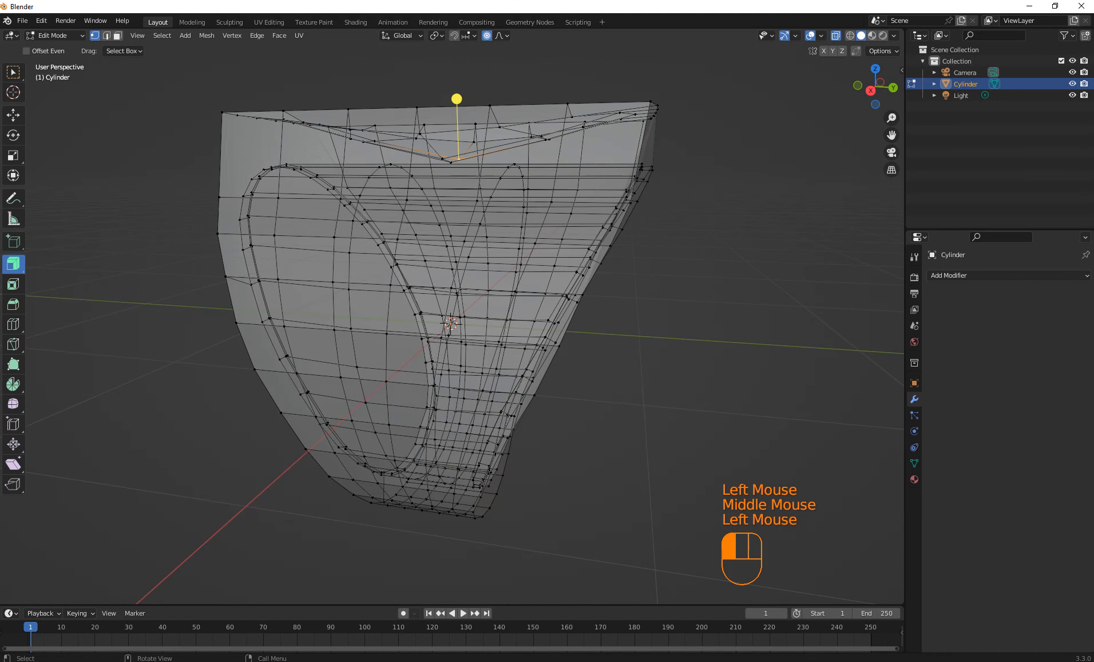
click(488, 35)
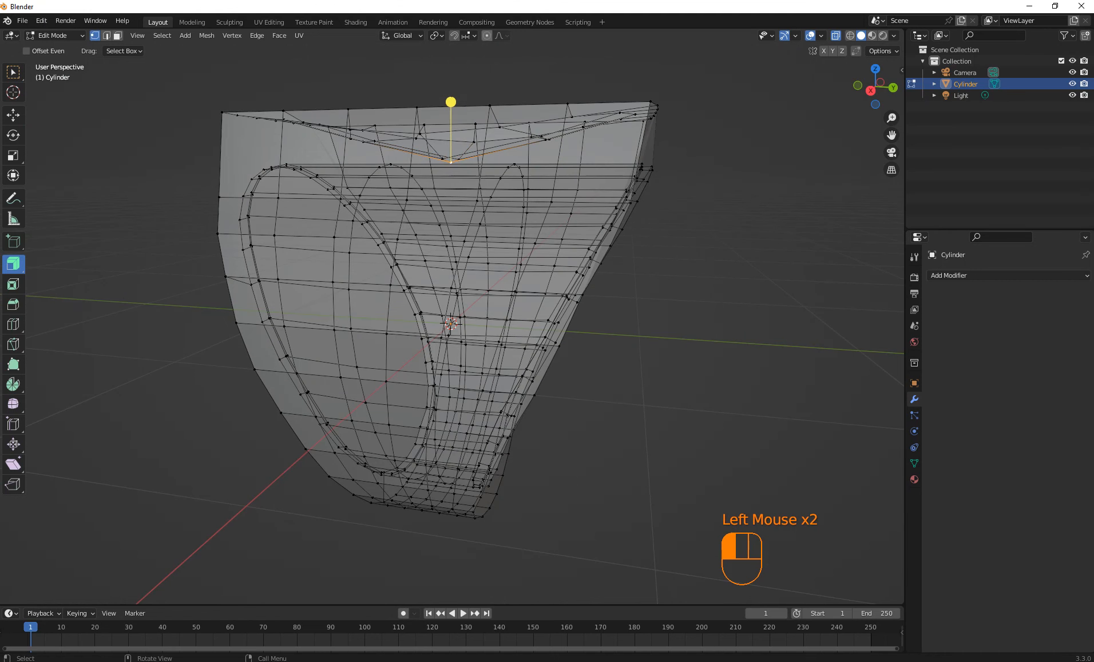
key(g)
key(z)
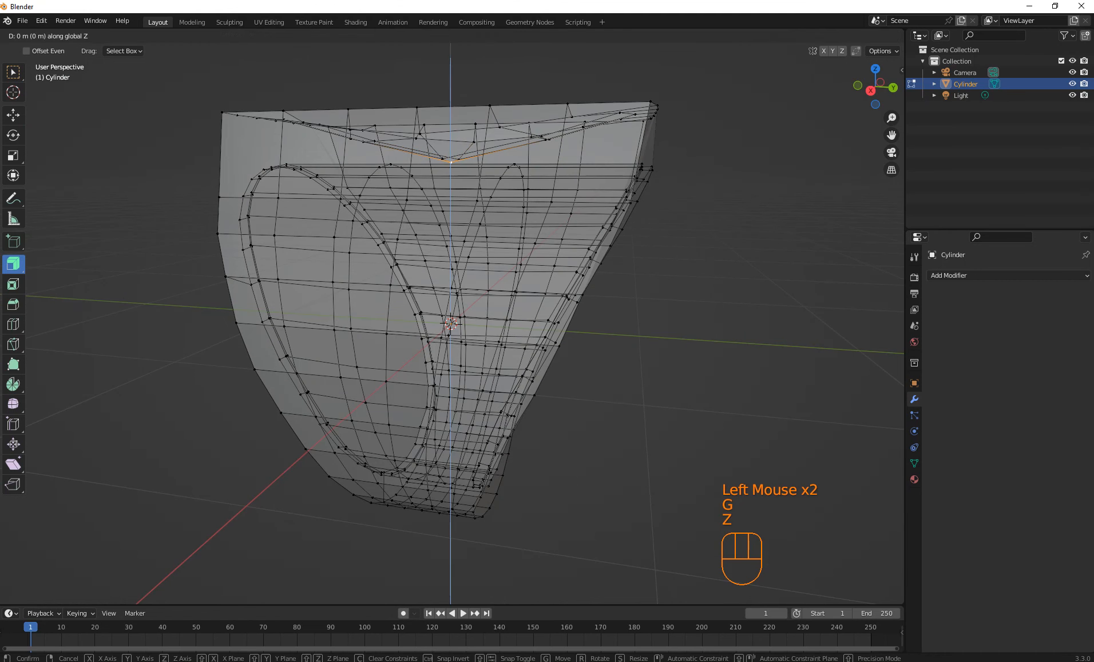
click(458, 153)
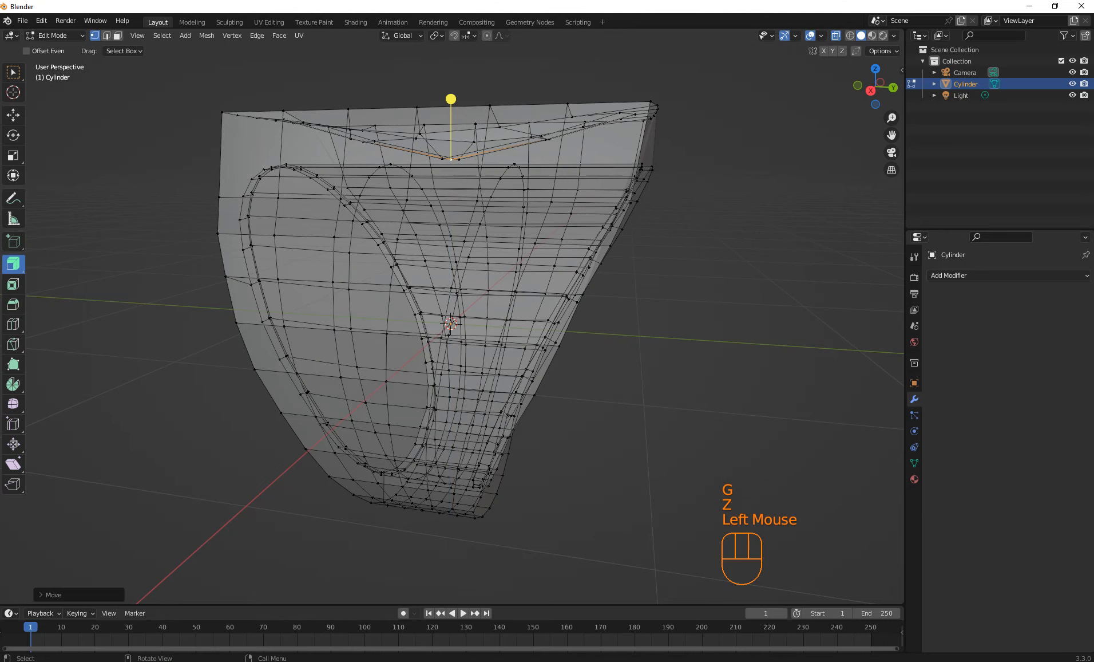
Turn off X-ray display and switch to face selection.
middle_drag(458, 153, 423, 201)
click(836, 36)
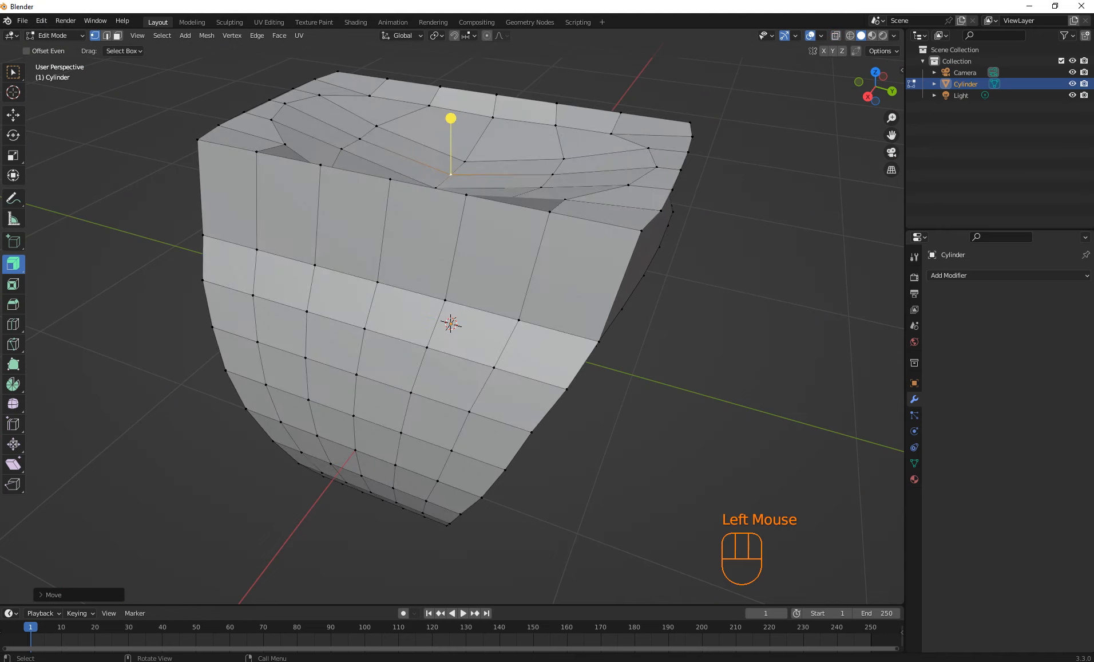
middle_drag(647, 218, 701, 245)
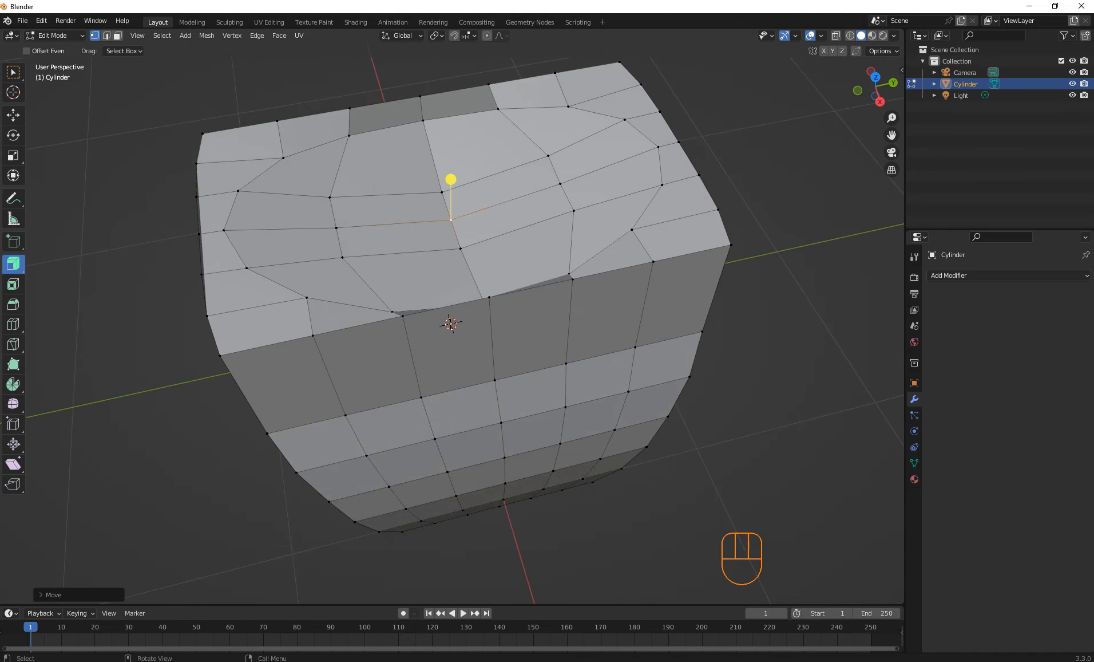
shift+click(330, 197)
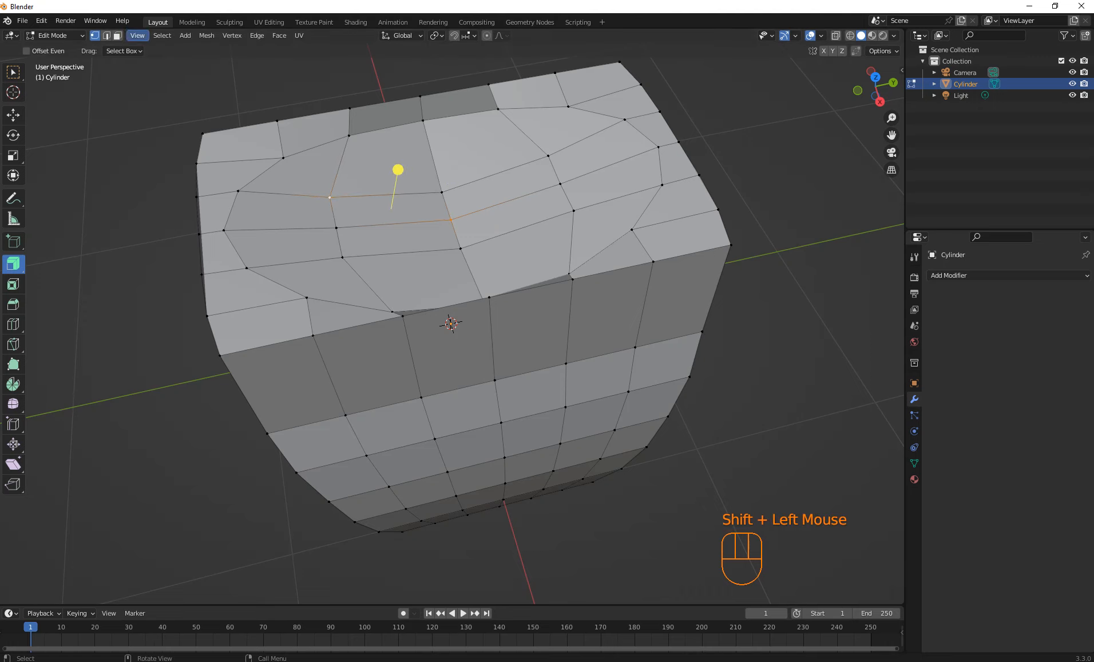
click(117, 35)
click(117, 35)
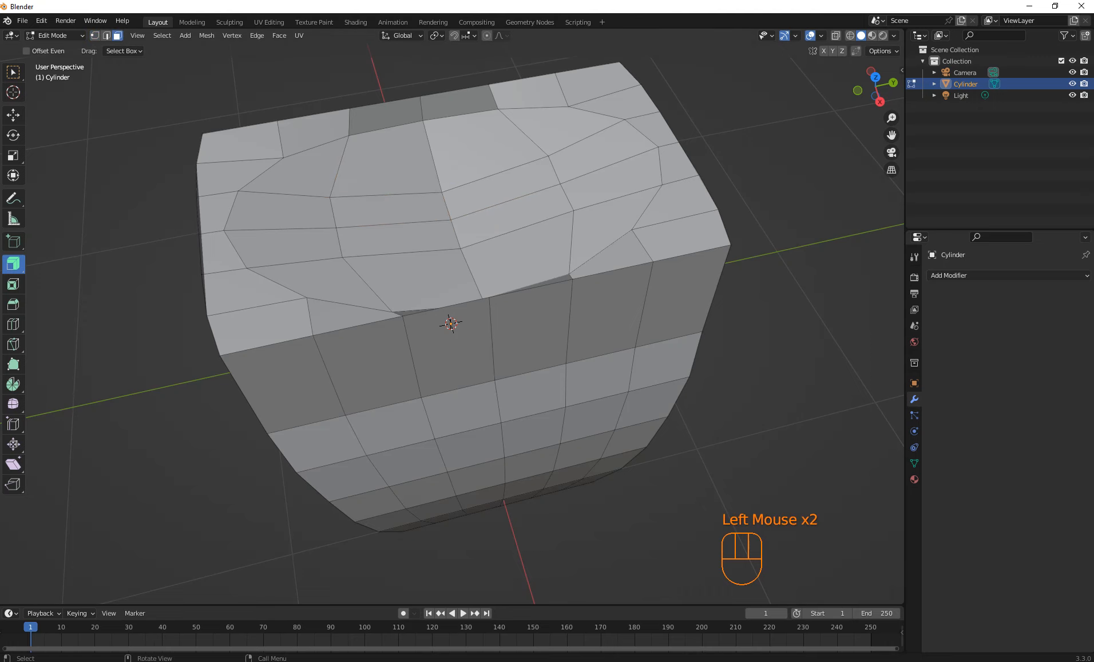
Select all the faces inside the sunken oval on the ring's top.
click(305, 129)
middle_drag(305, 130, 310, 175)
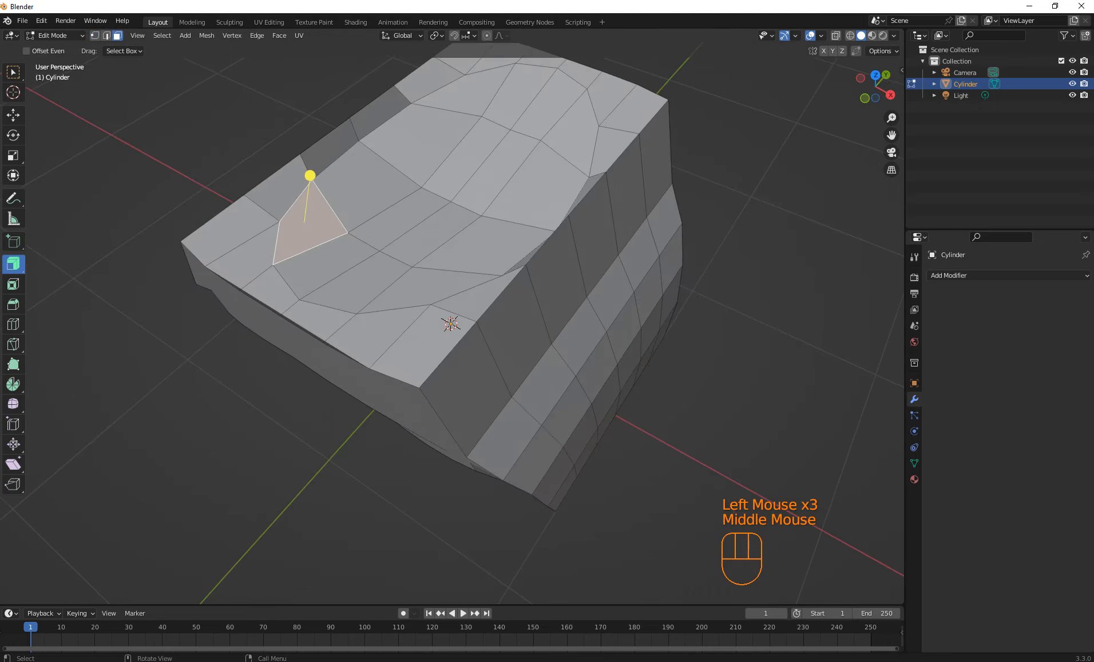
shift+click(342, 154)
shift+click(391, 134)
shift+click(412, 106)
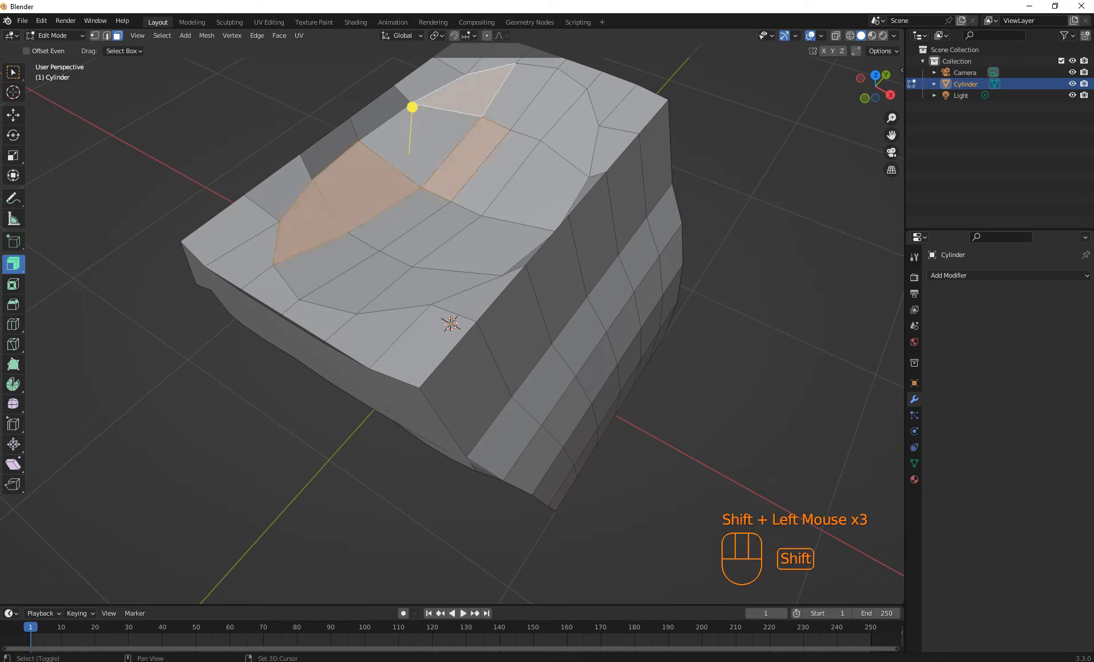
shift+click(413, 108)
shift+click(422, 102)
shift+click(457, 98)
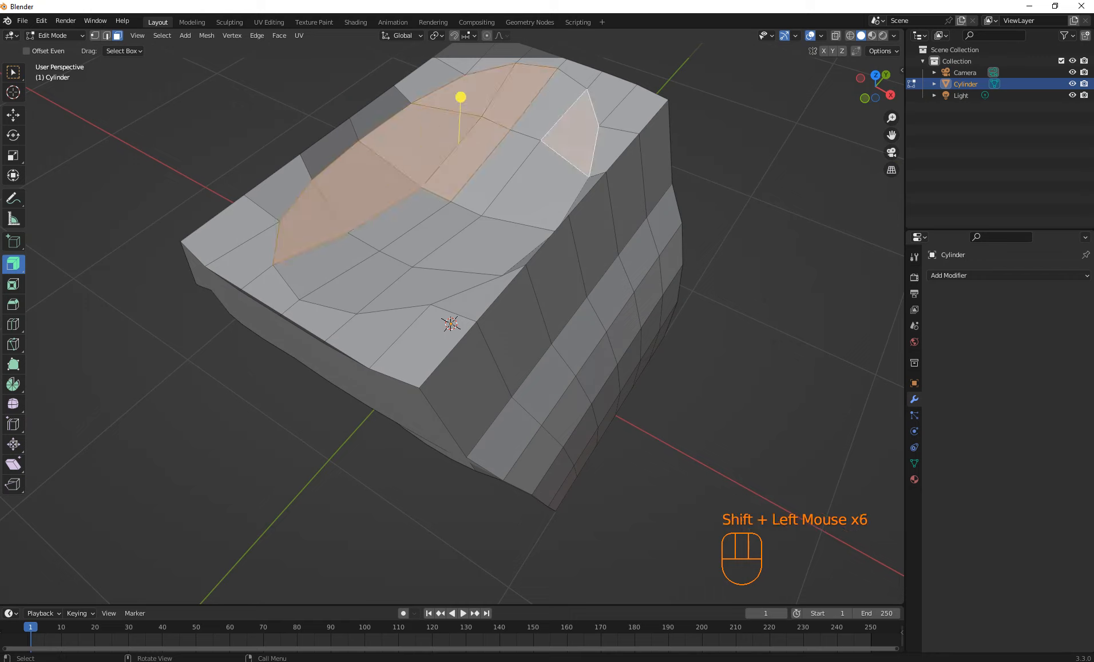
shift+click(550, 107)
shift+click(497, 171)
shift+click(536, 190)
shift+click(491, 246)
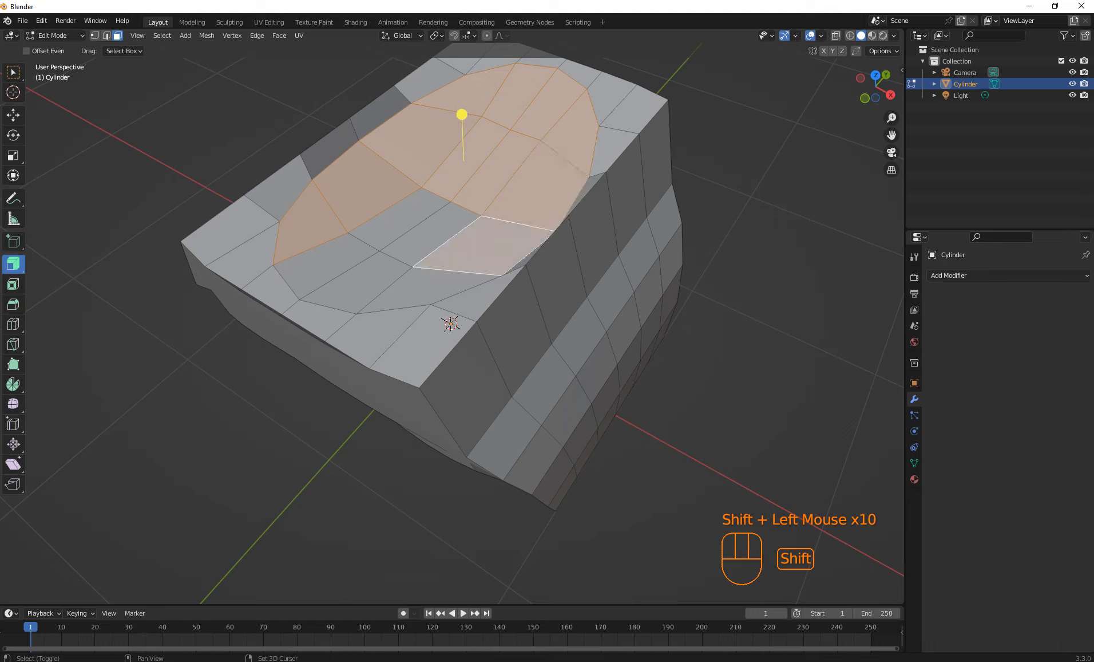
shift+click(432, 231)
shift+click(358, 283)
shift+click(400, 219)
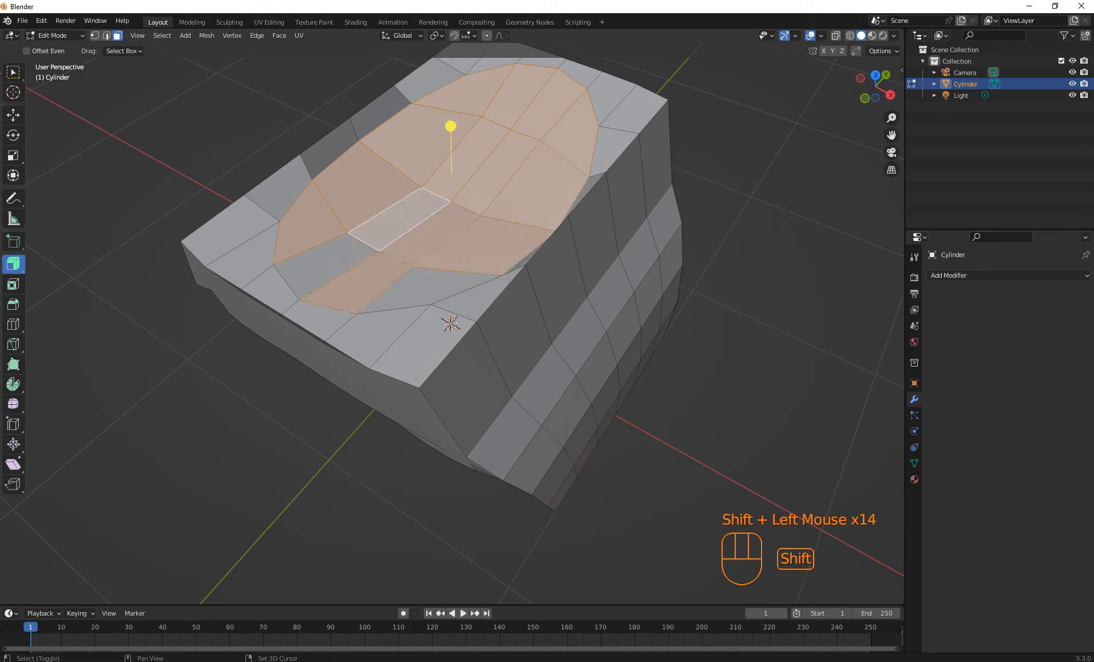
shift+click(425, 289)
shift+click(305, 224)
shift+click(312, 269)
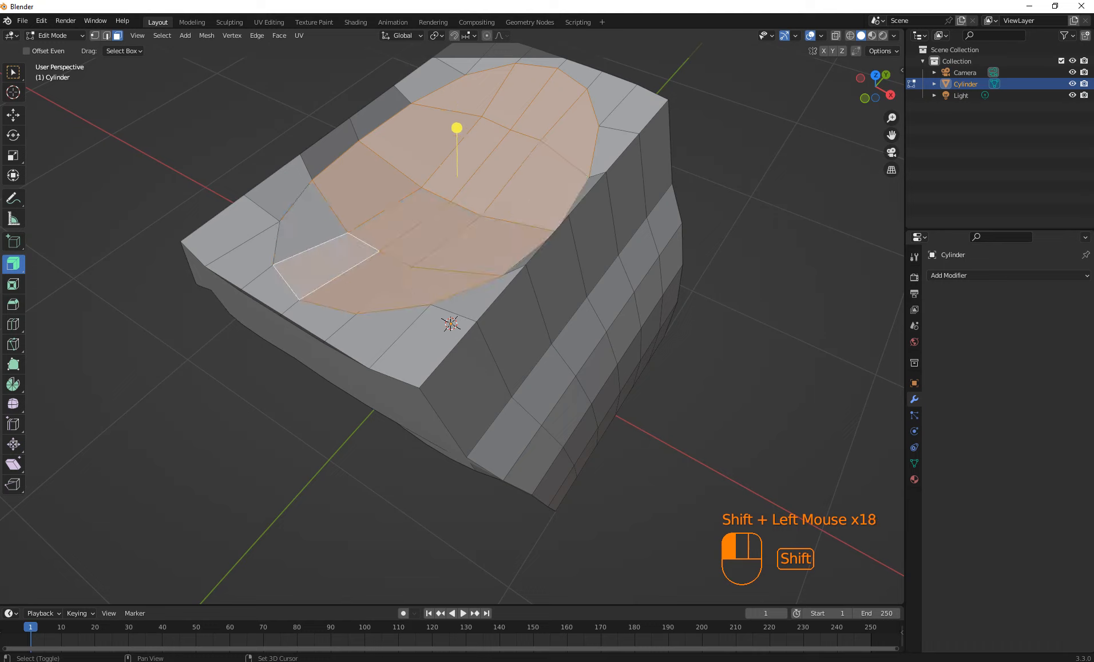
shift+click(311, 226)
Duplicate the selected oval faces in place and separate the mesh by loose parts.
key(shift+d)
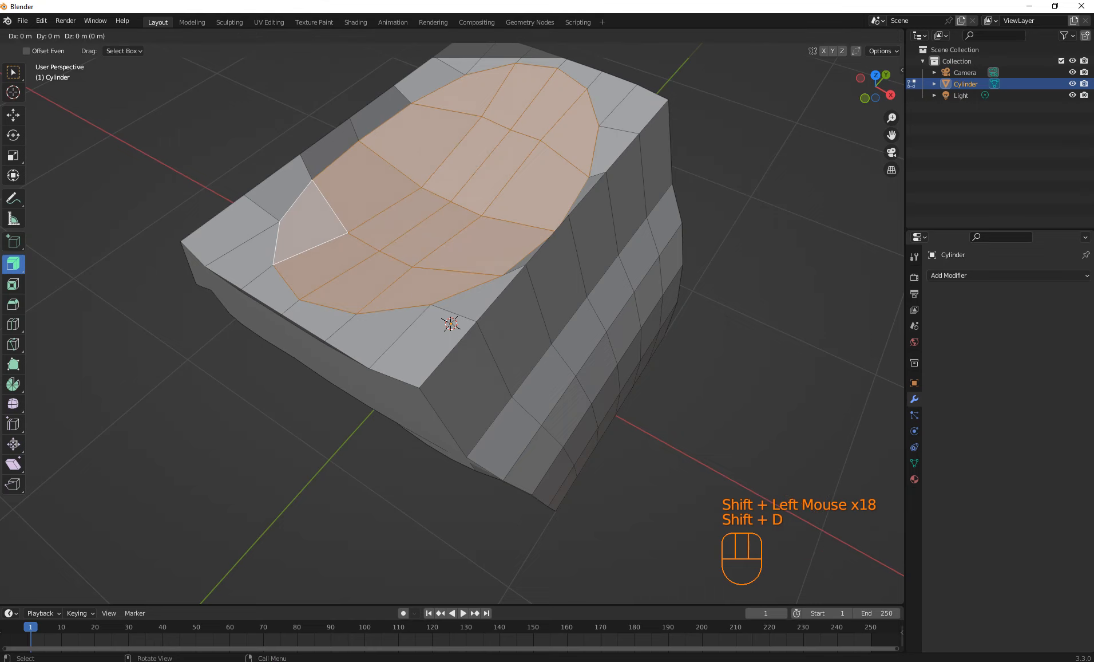
key(Escape)
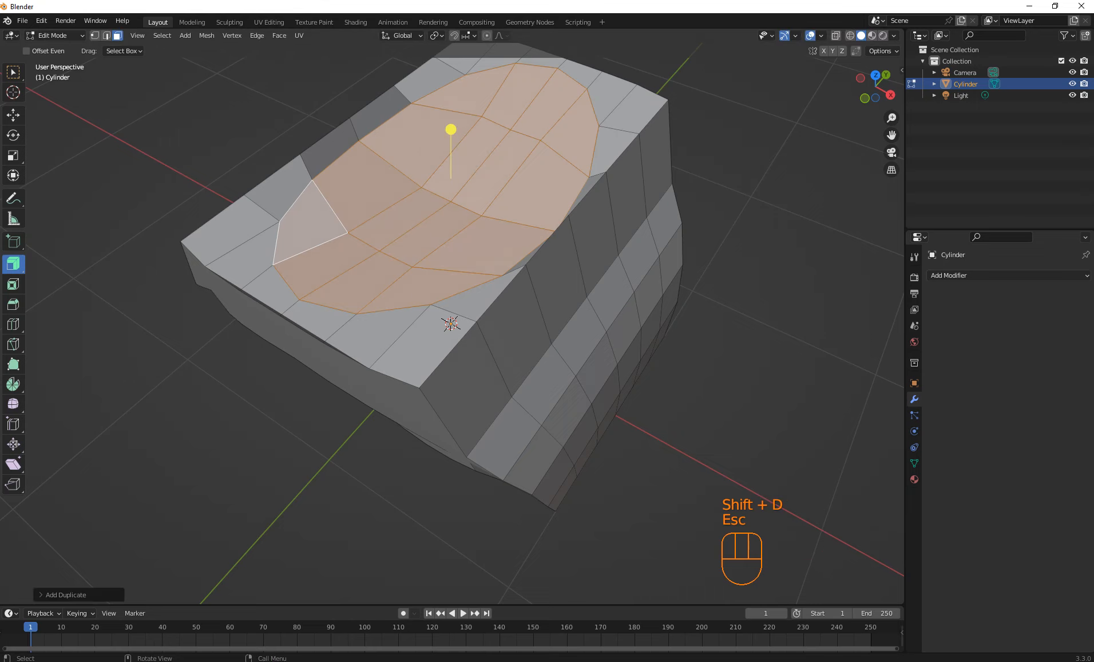
key(p)
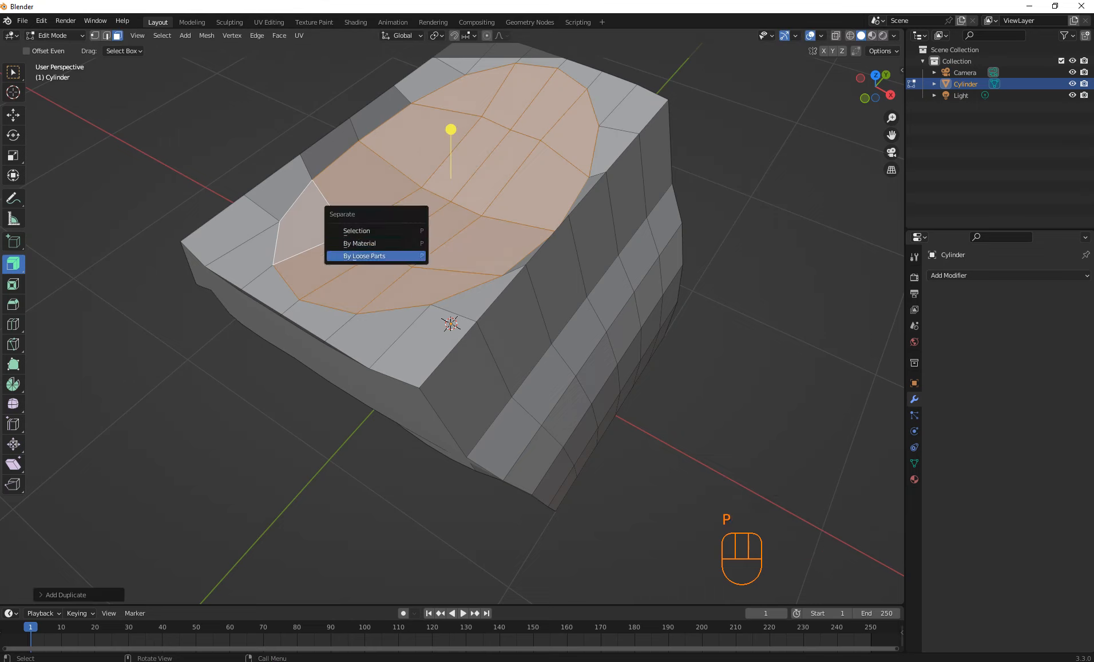
click(375, 256)
middle_drag(374, 256, 400, 246)
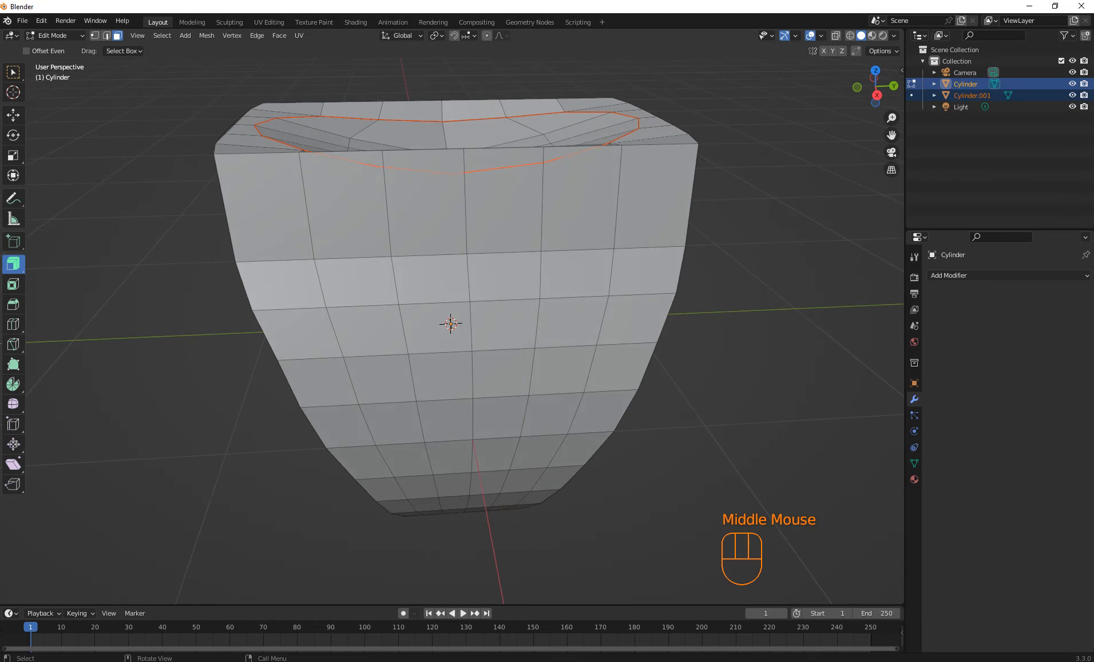
Switch editing to the separated oval object and select all of its faces.
key(Tab)
click(447, 136)
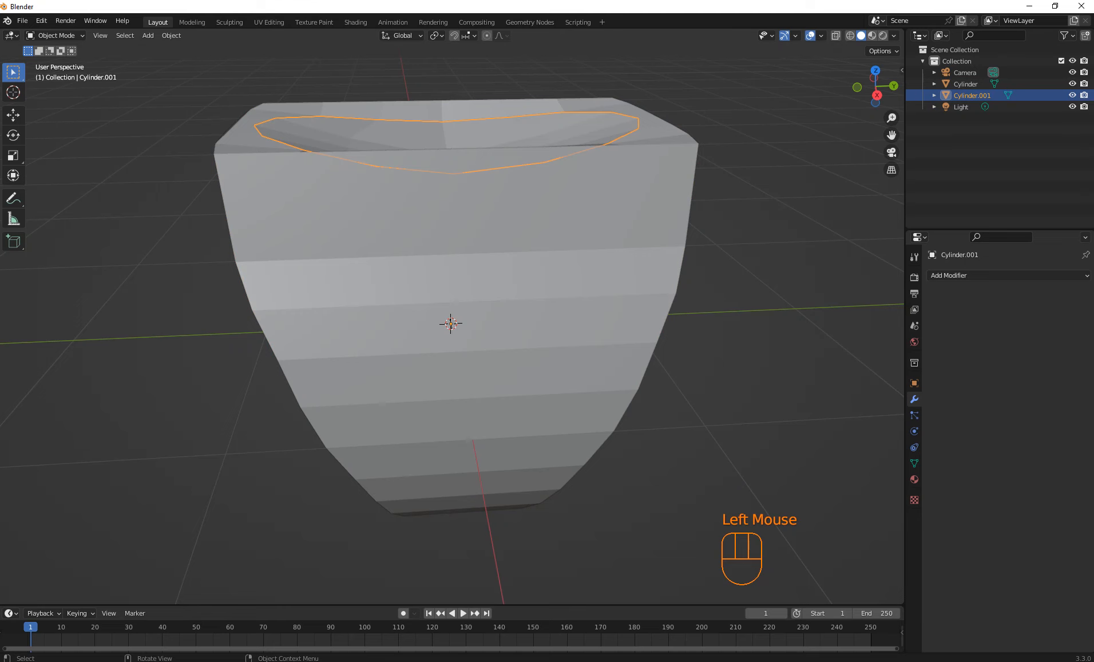
key(Tab)
middle_drag(450, 323, 467, 372)
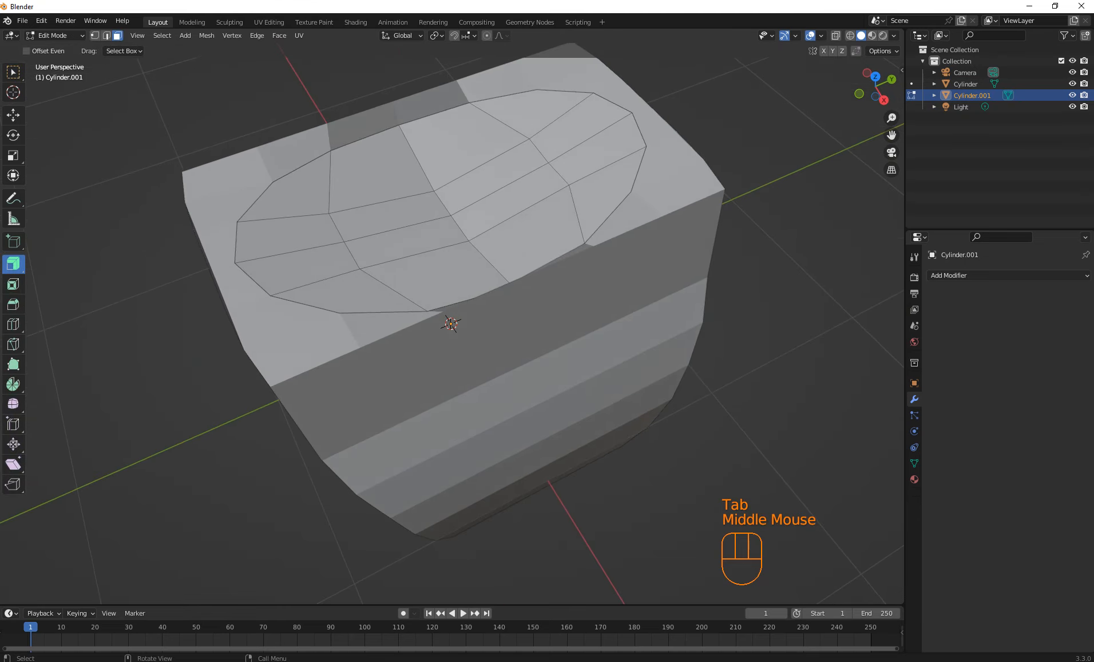
key(a)
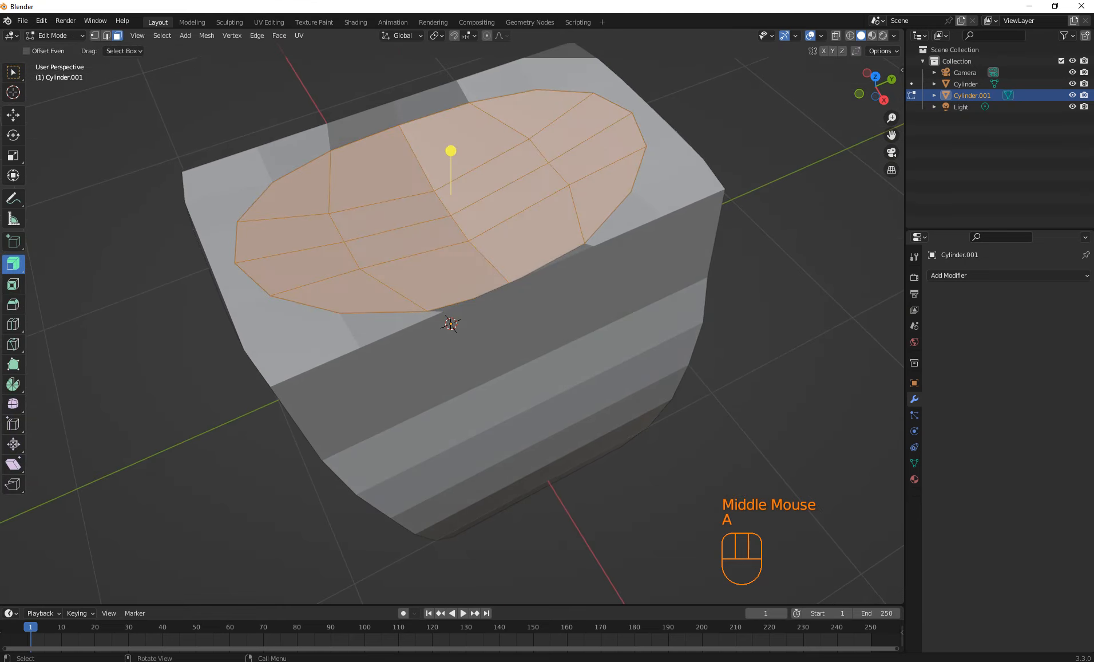
From the right side view, hide the ring body and extrude the oval faces upward about 0.23 m.
key(KP_3)
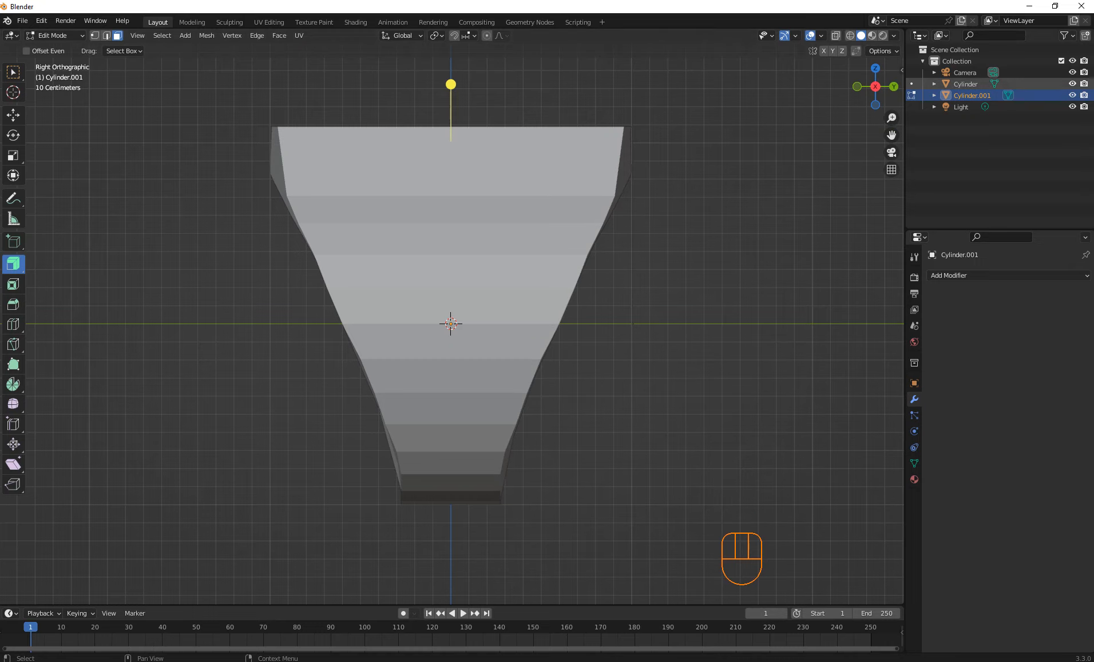
click(1073, 83)
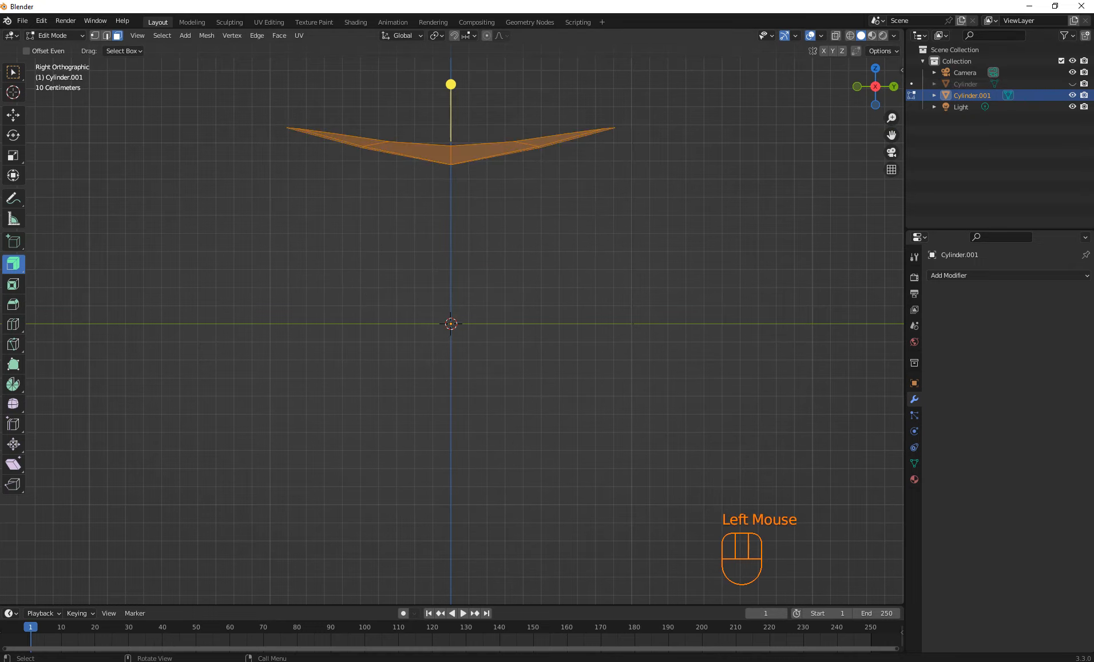
key(e)
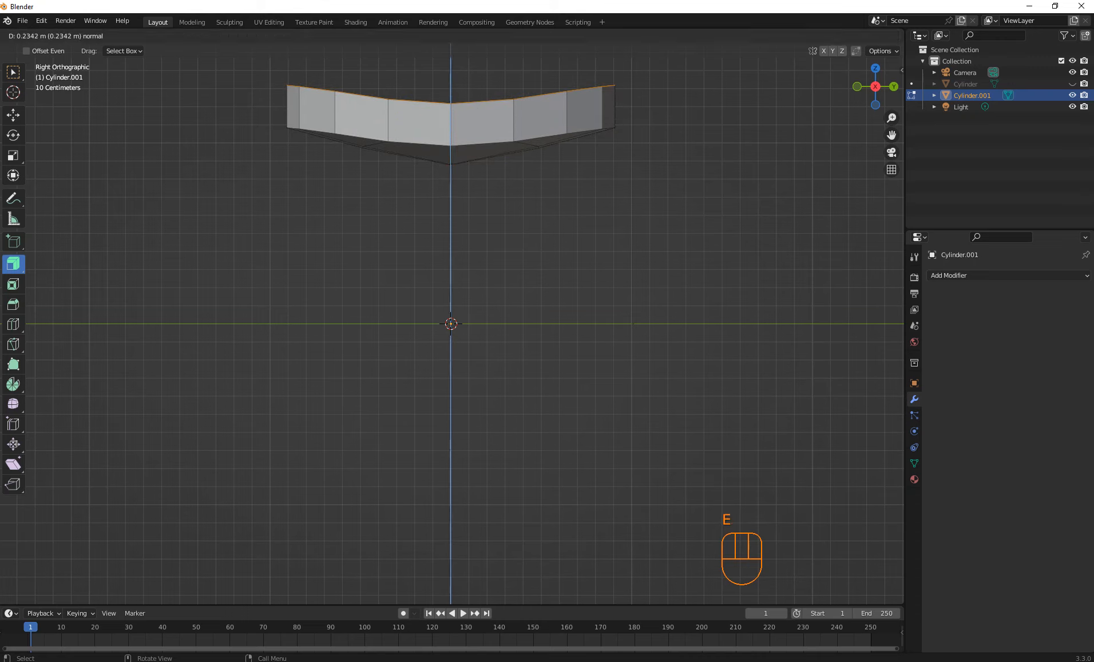
click(451, 103)
key(s)
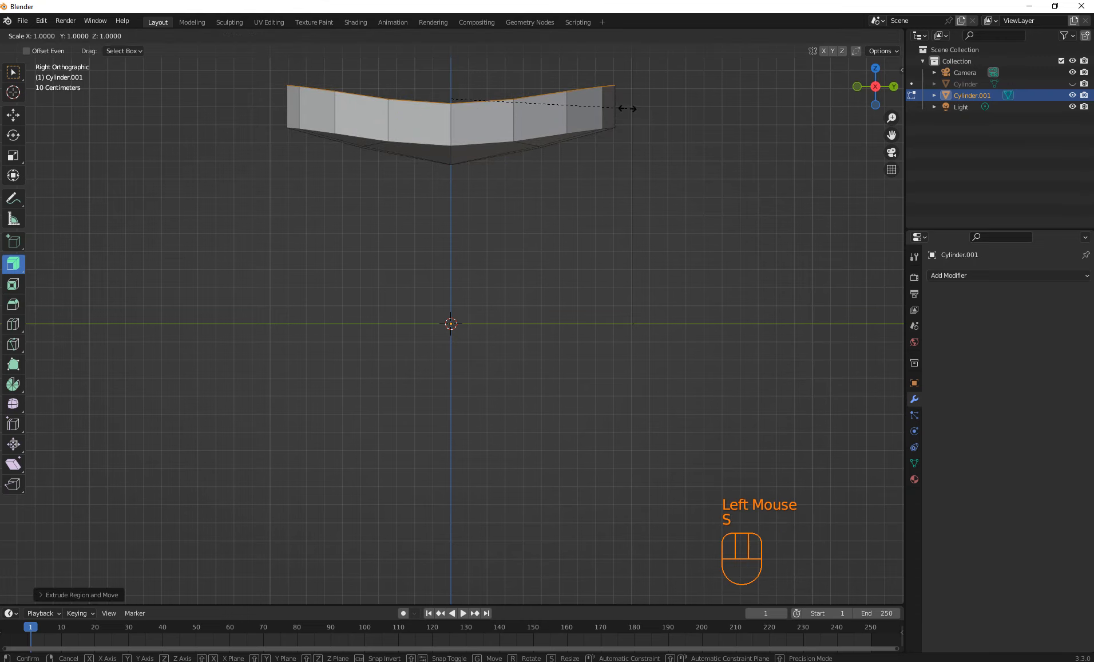
key(z)
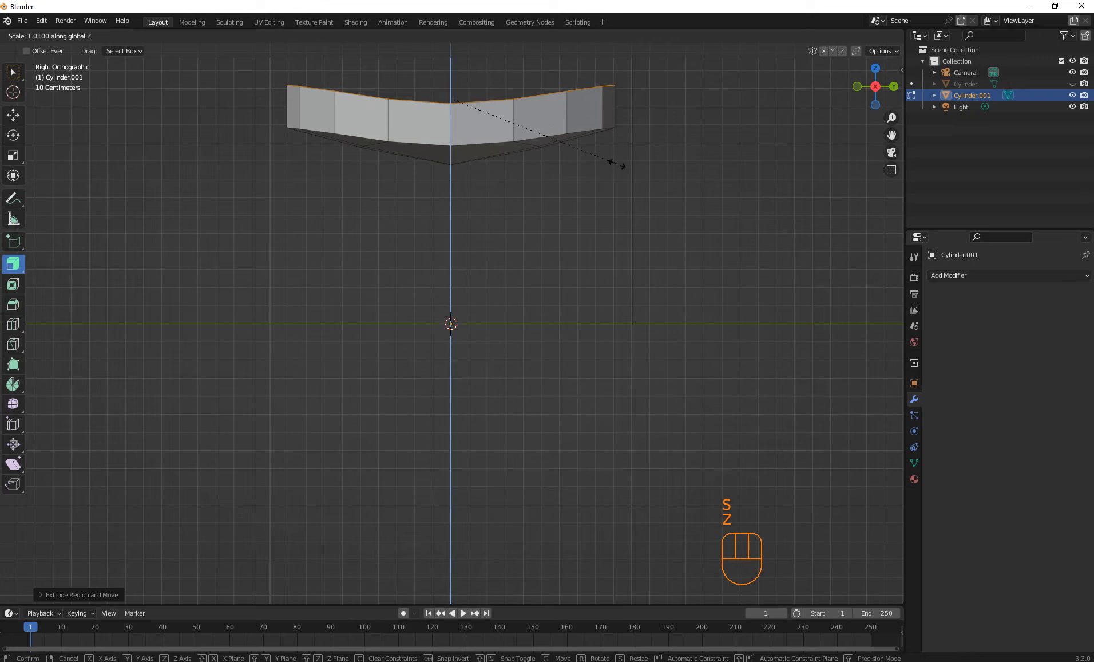
key(Escape)
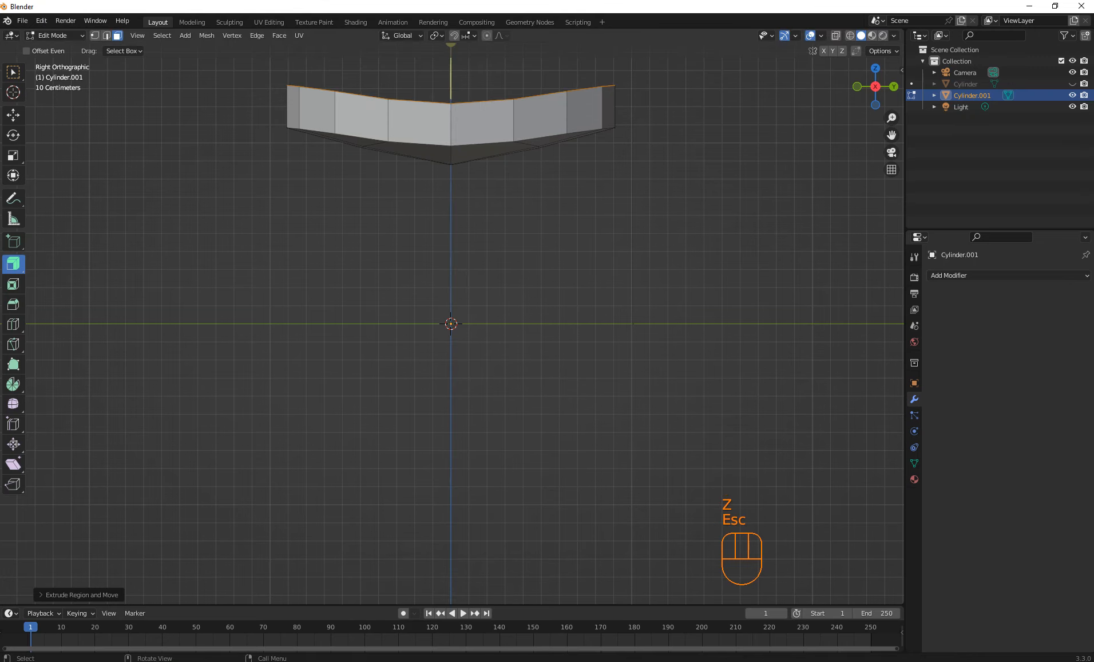
Turn on X-ray display, select the inner centre vertices of the extruded upper surface in vertex mode, and enable proportional editing.
click(835, 36)
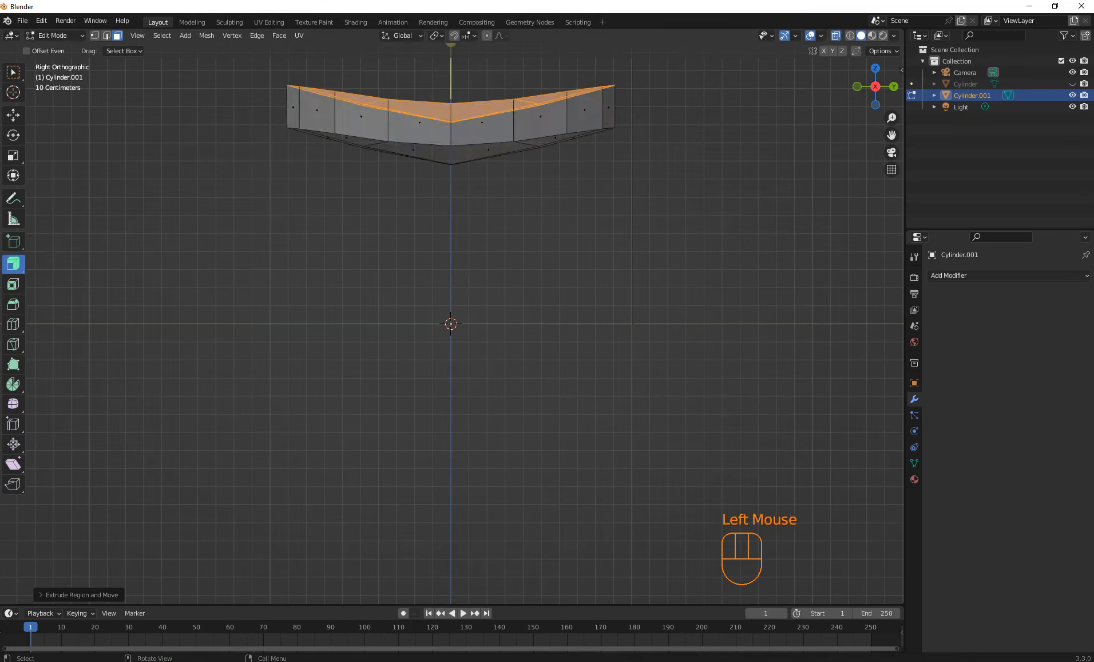
click(675, 189)
drag(438, 114, 456, 142)
click(94, 35)
key(o)
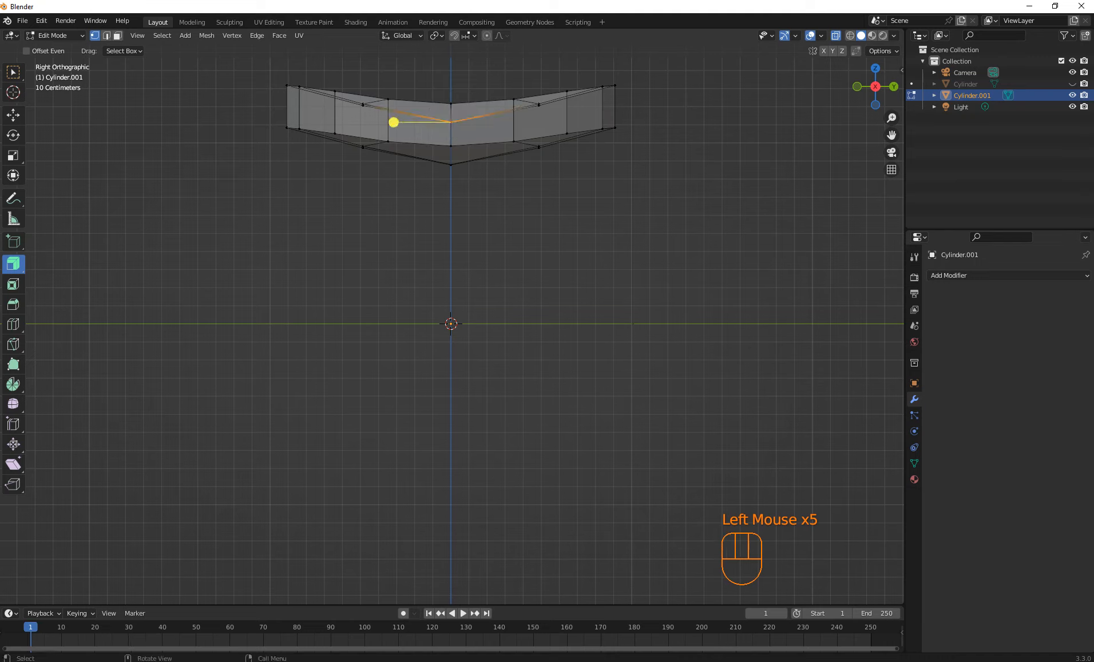
key(g)
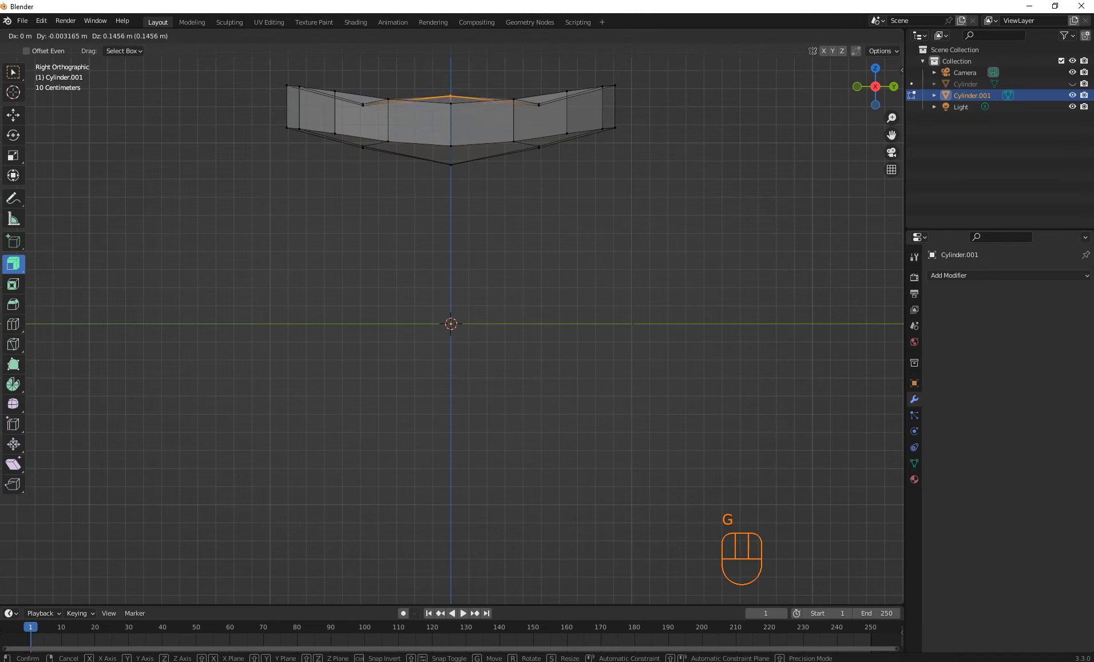
key(Escape)
click(391, 119)
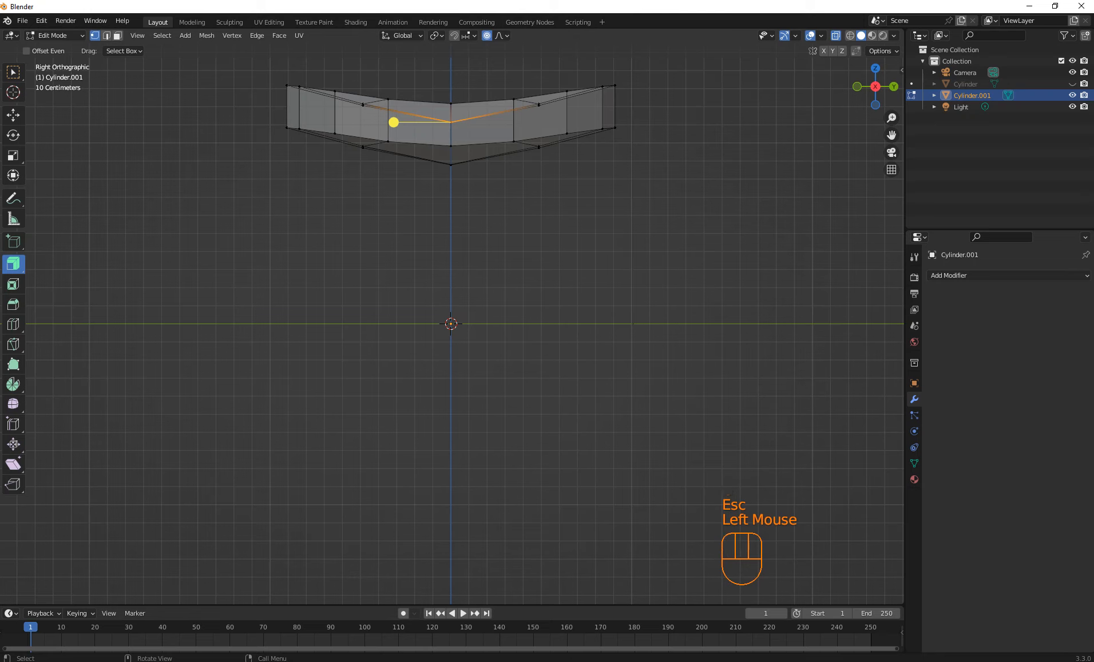
key(g)
key(z)
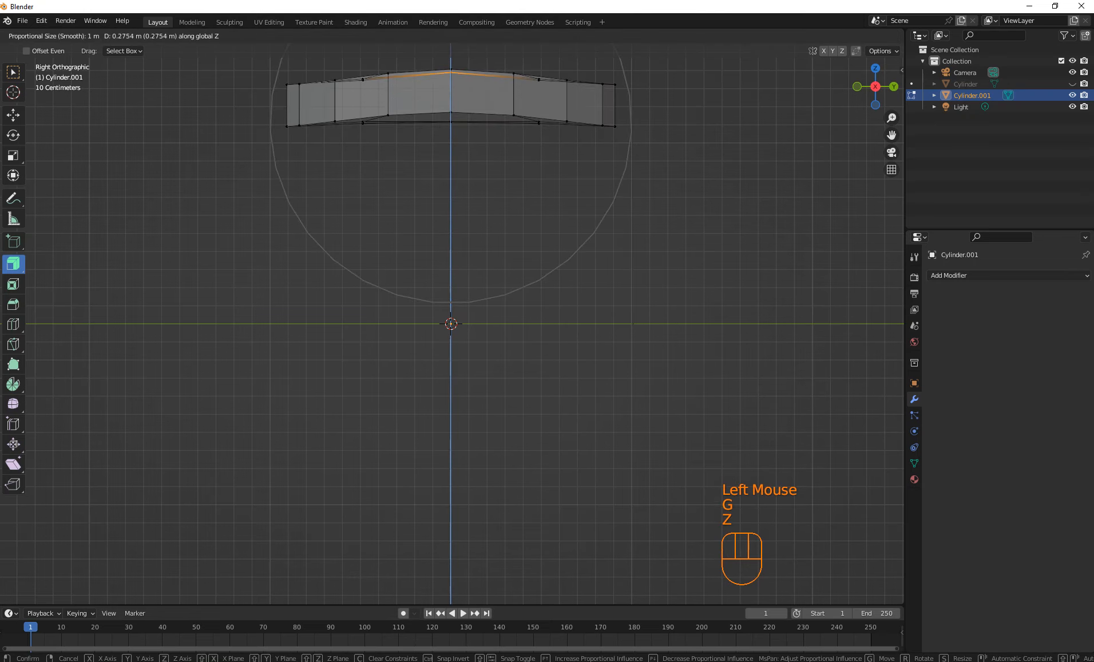
scroll(451, 98, down, 1)
scroll(451, 97, up, 6)
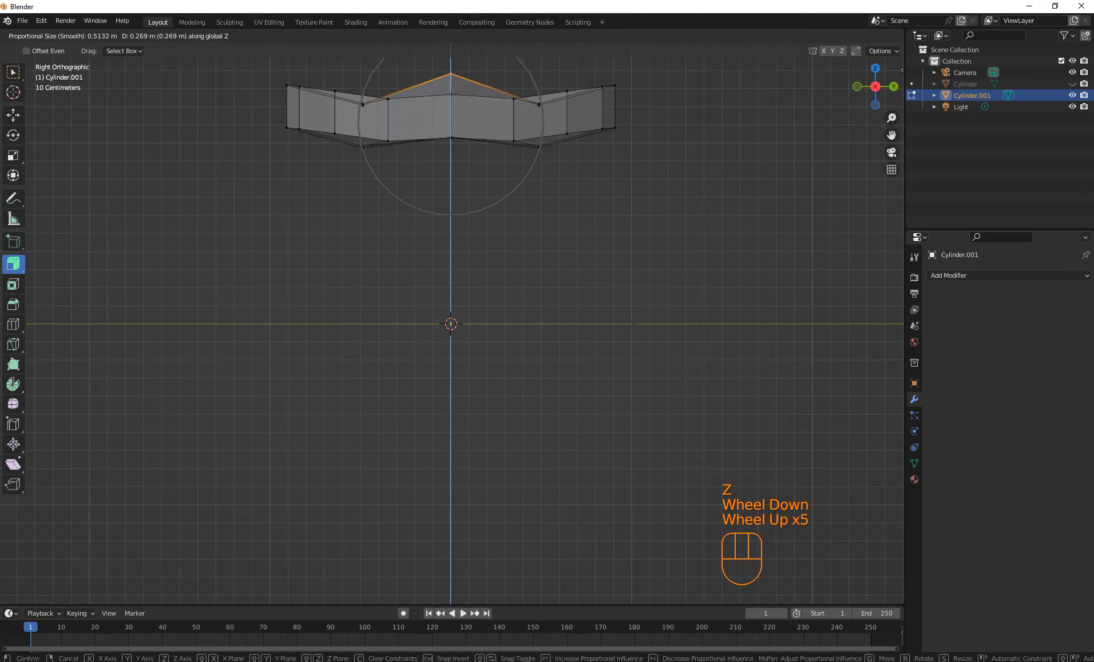
key(Escape)
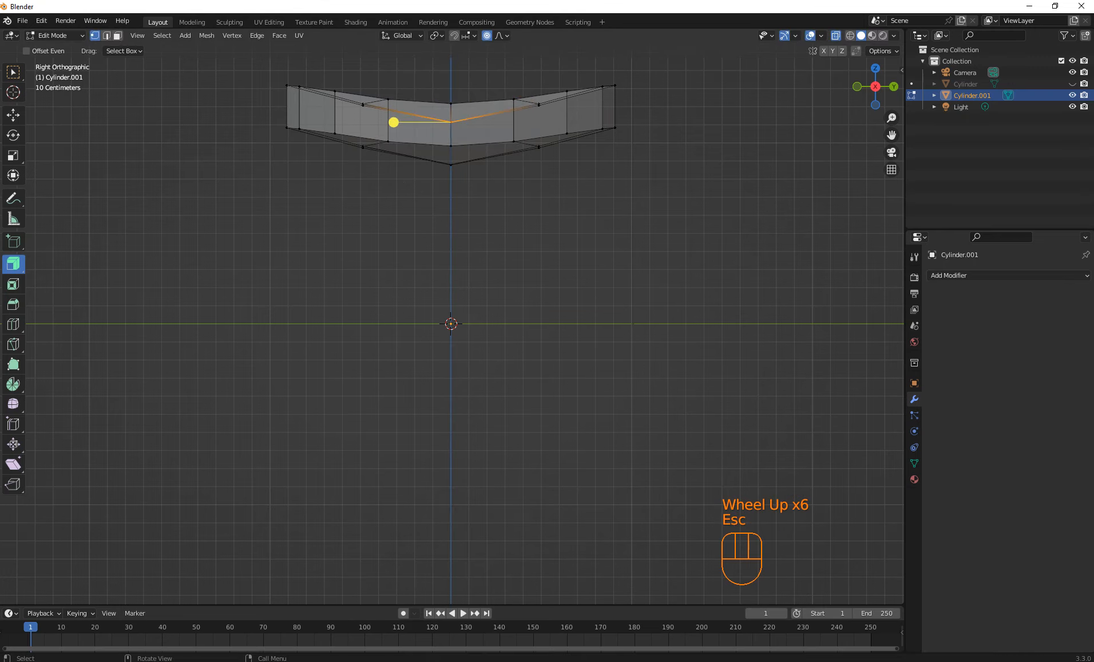
Select all the inner vertices of the upper surface and raise them along Z with a proportional size of about 0.24 m.
drag(349, 78, 372, 114)
key(shift)
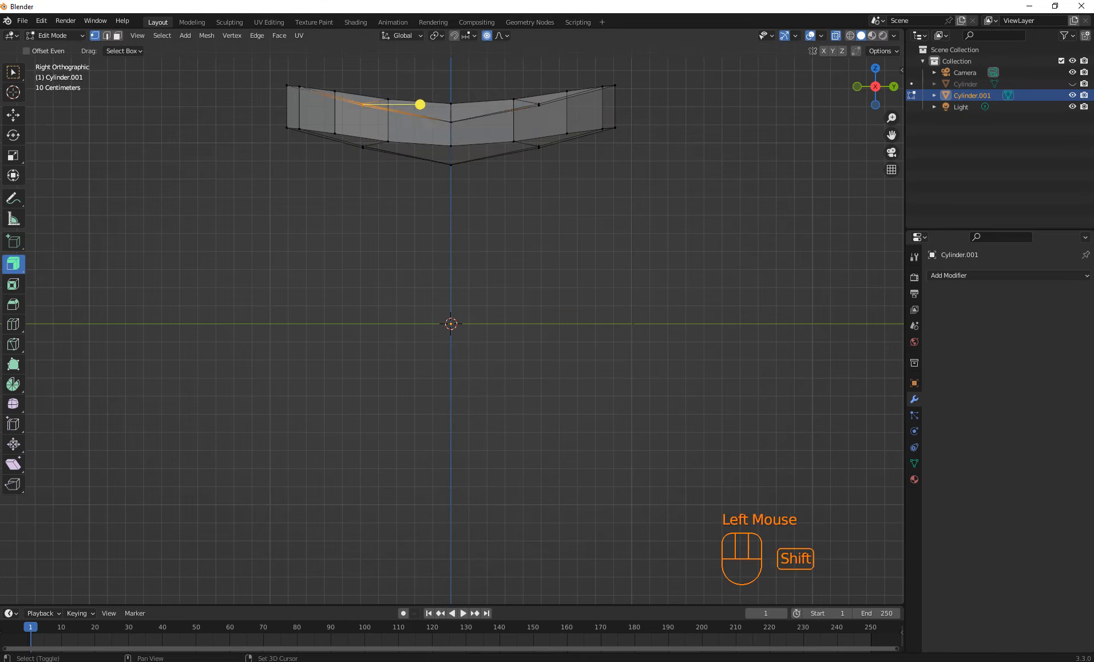
shift+drag(526, 93, 551, 116)
shift+drag(439, 114, 468, 130)
key(g)
key(z)
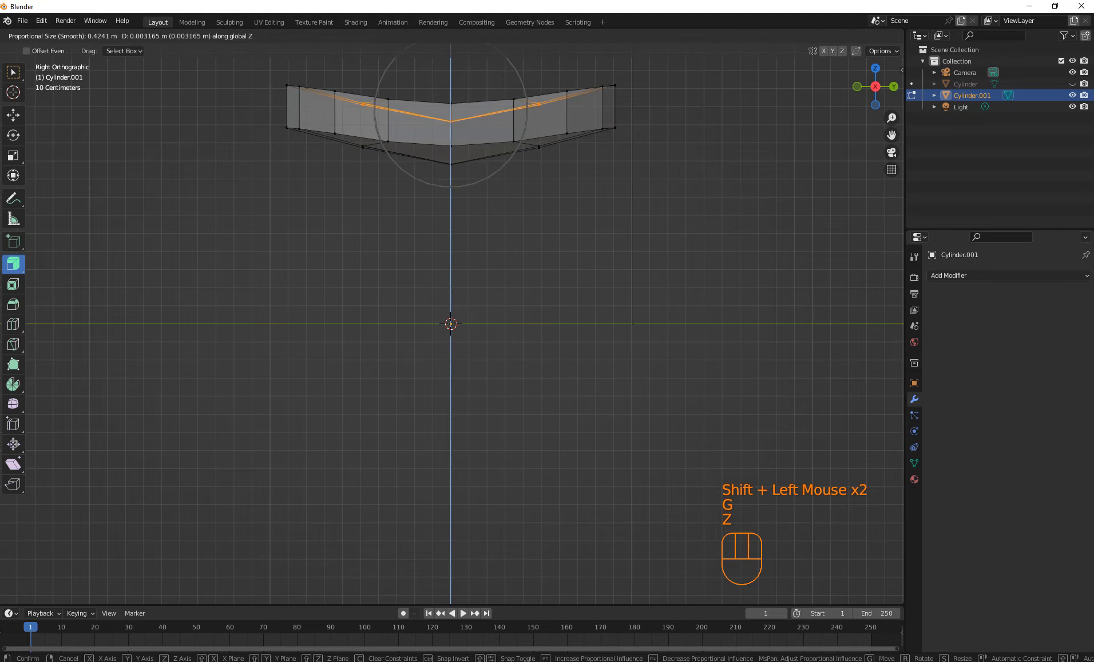
scroll(451, 112, up, 4)
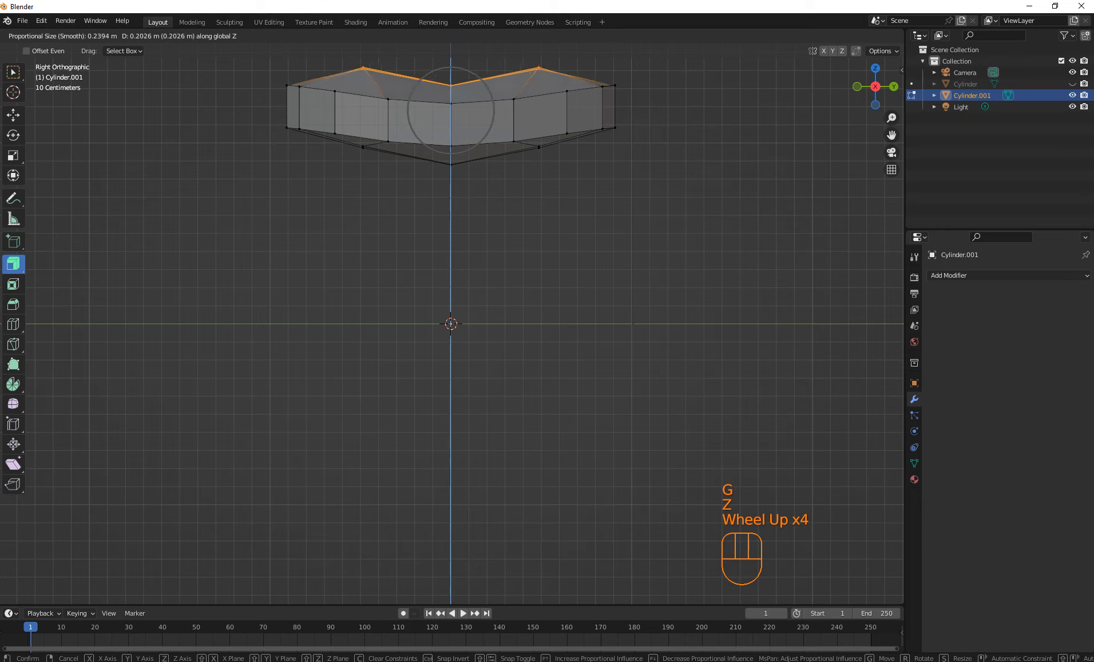
click(451, 80)
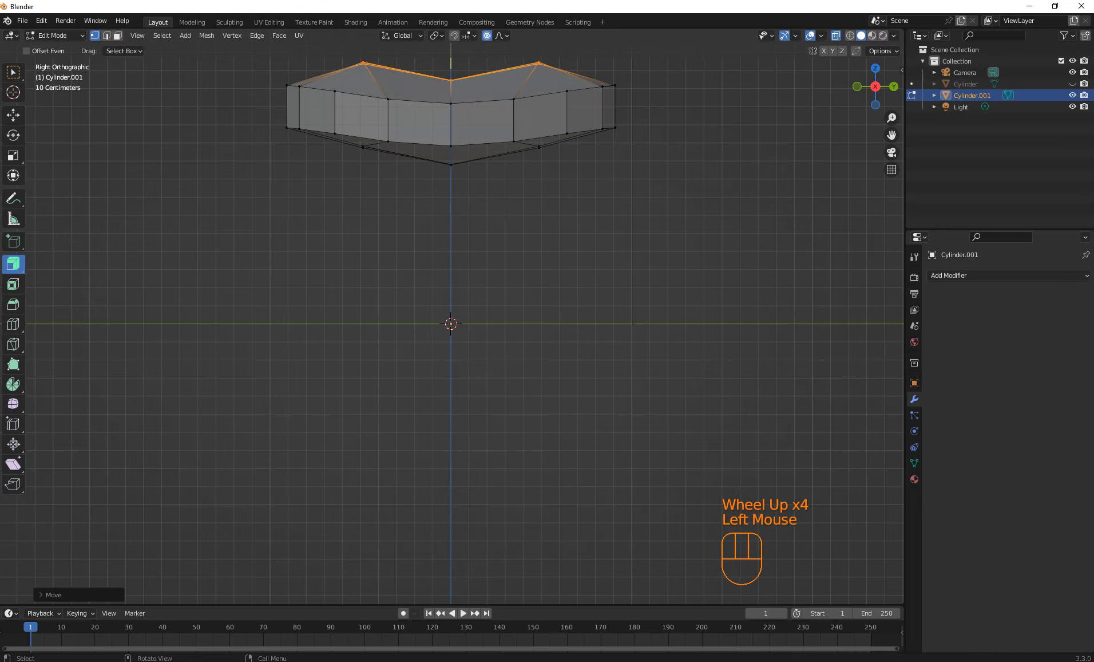
Try raising a single vertex in the middle of the upper surface along Z, and undo the attempt.
click(451, 80)
key(g)
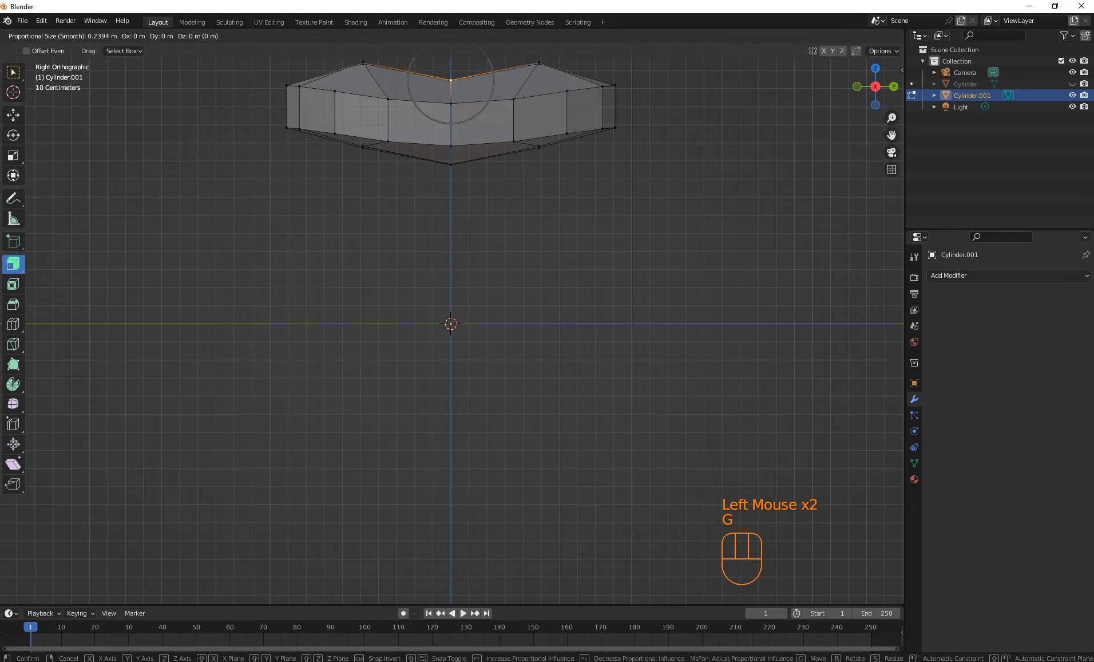
key(z)
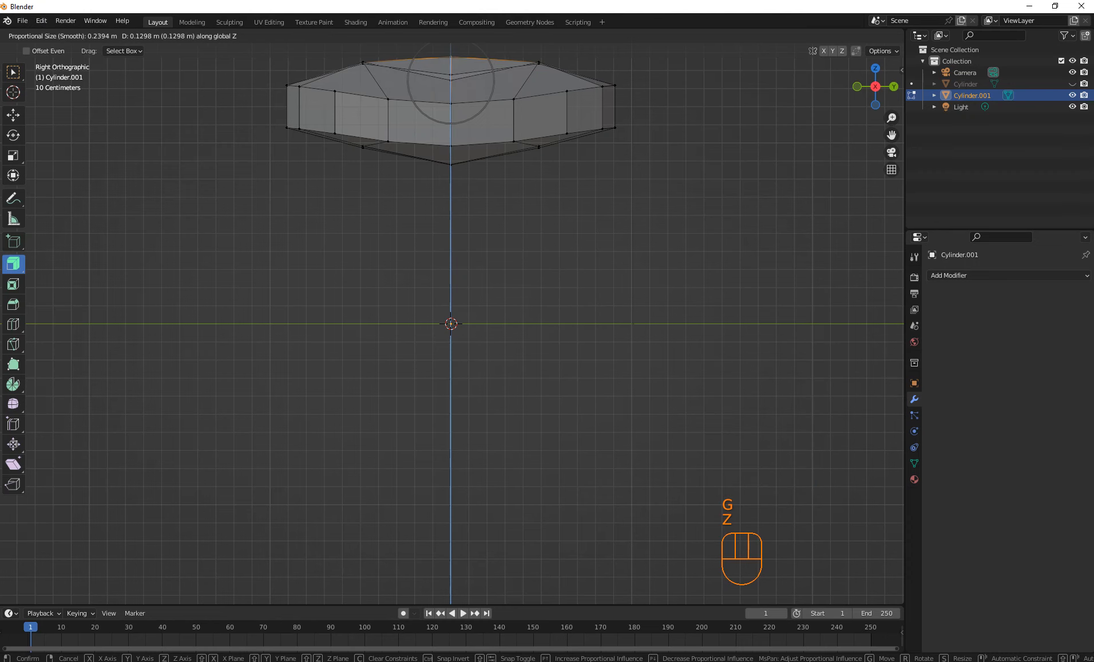
click(451, 58)
middle_drag(451, 60, 373, 149)
key(ctrl+z)
key(ctrl+z)
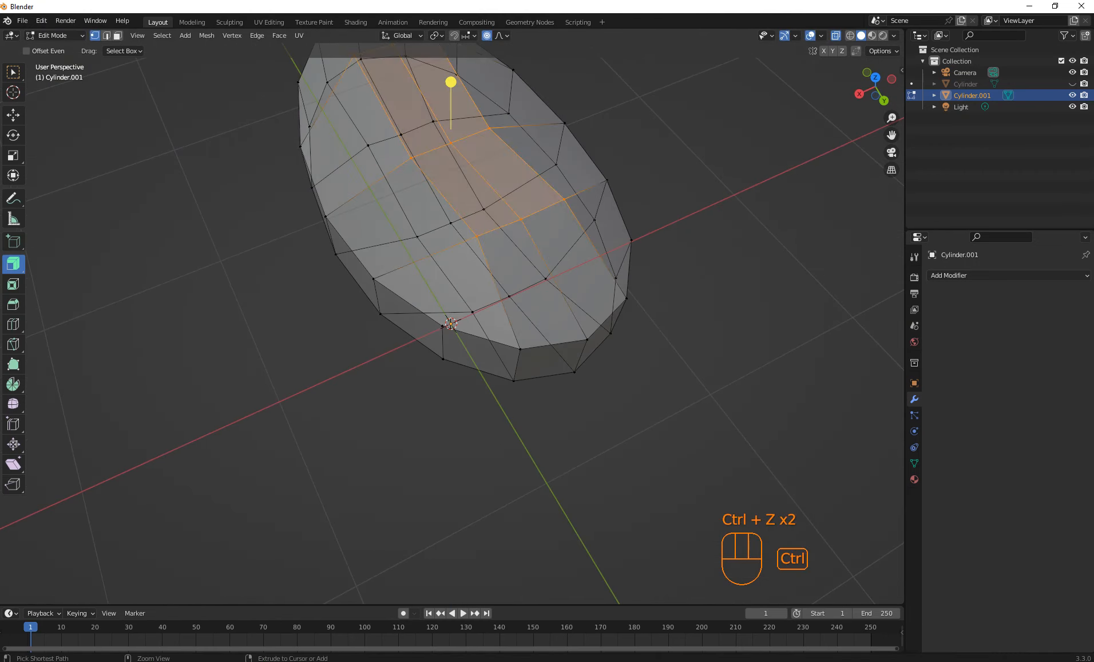
Select the three inner vertices across the middle of the upper surface and raise them along Z about 0.15 m to form a dome.
middle_drag(372, 149, 401, 60)
click(423, 118)
shift+click(453, 102)
shift+click(478, 85)
key(KP_3)
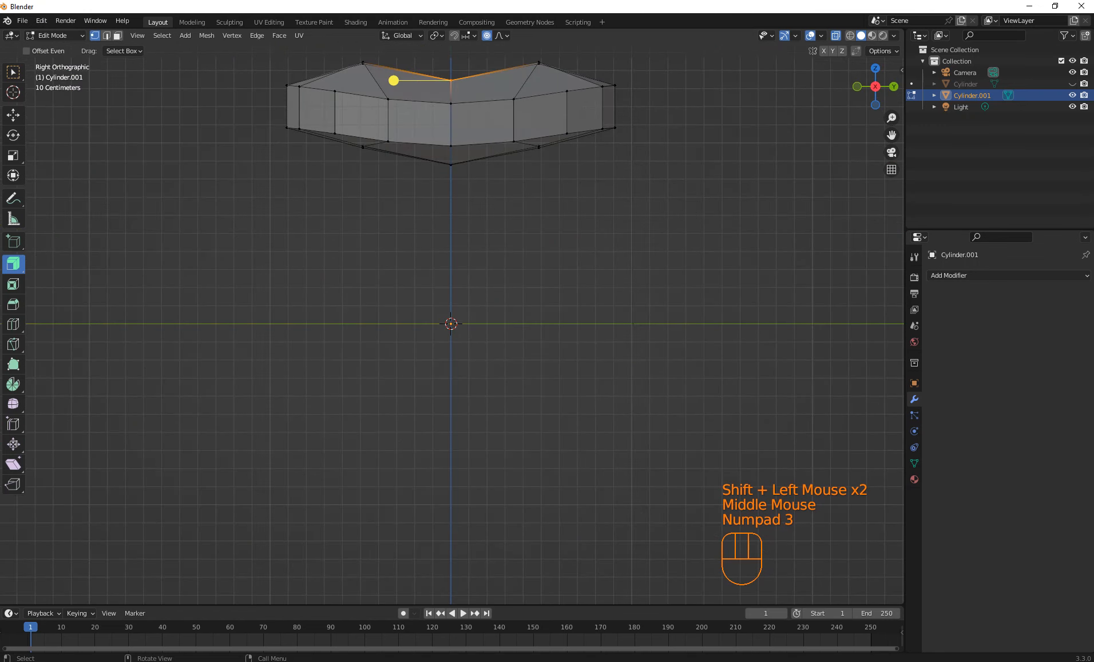
key(g)
key(z)
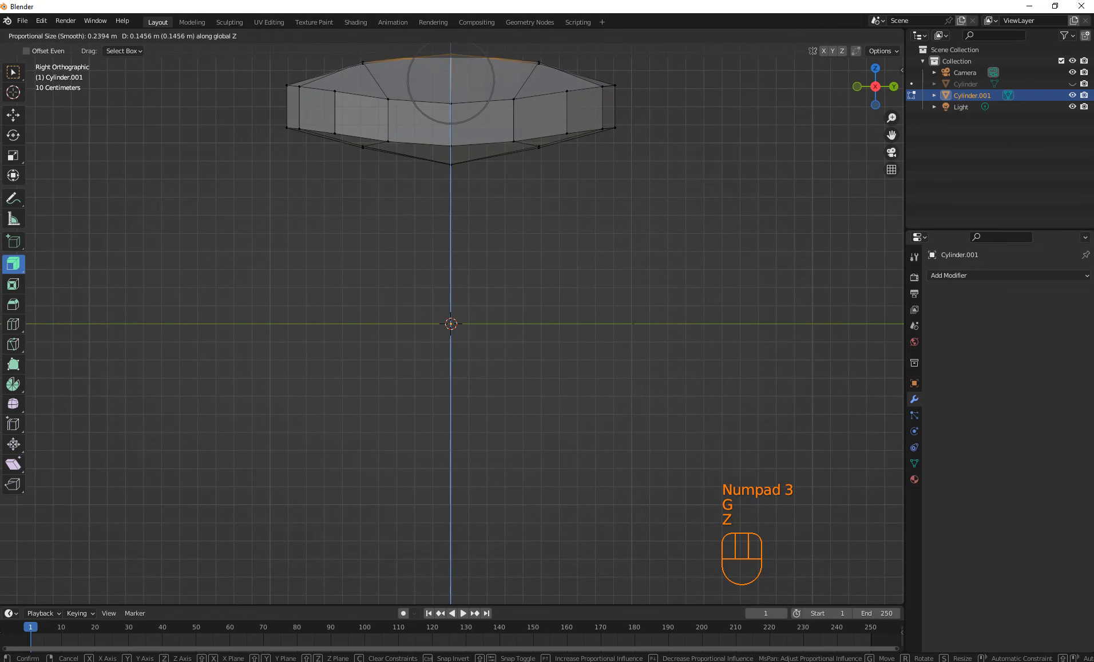
click(394, 48)
middle_drag(394, 48, 402, 184)
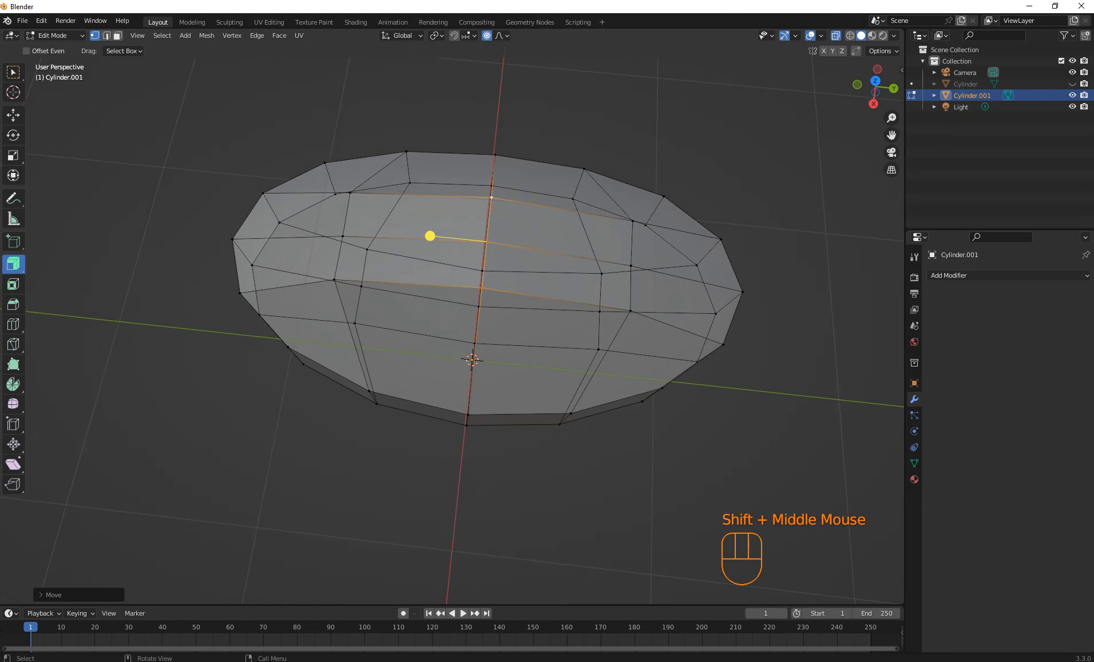
Return to Object Mode and add a new material to the domed oval stone.
key(Tab)
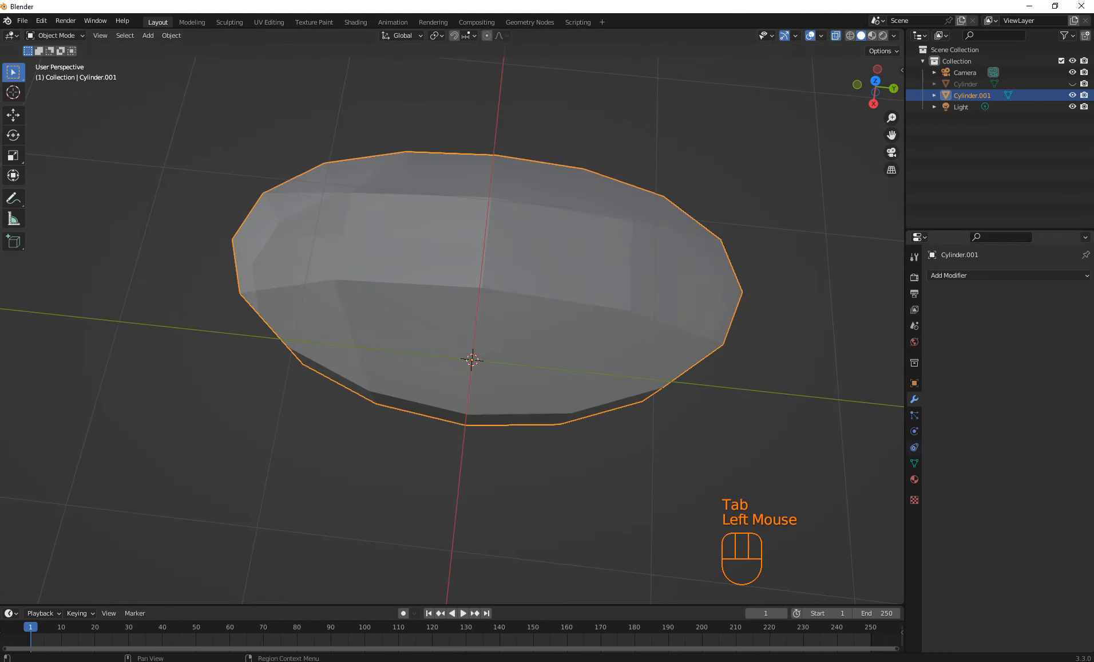
click(915, 479)
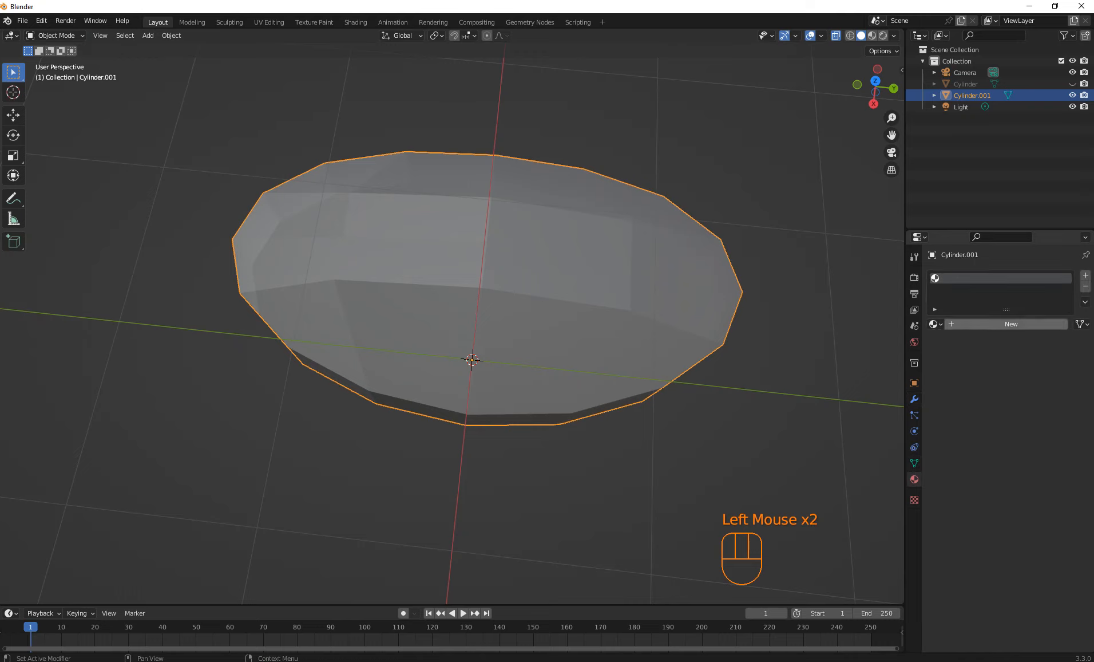
click(1010, 324)
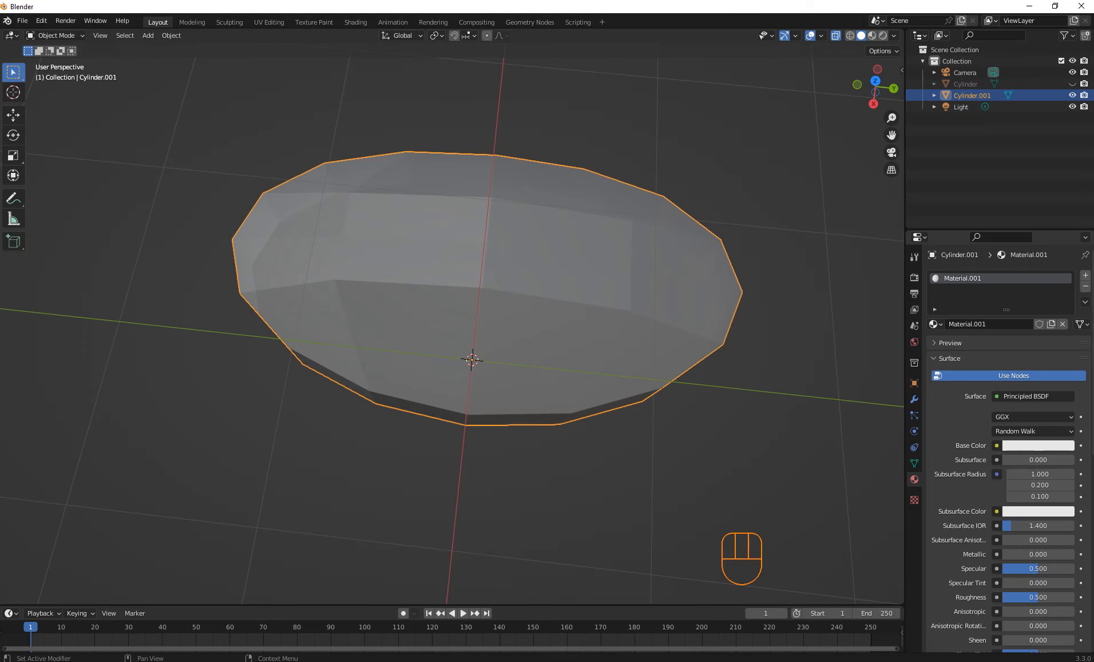
Change the surface shader of the domed stone's material to Glass BSDF.
middle_drag(601, 349, 545, 309)
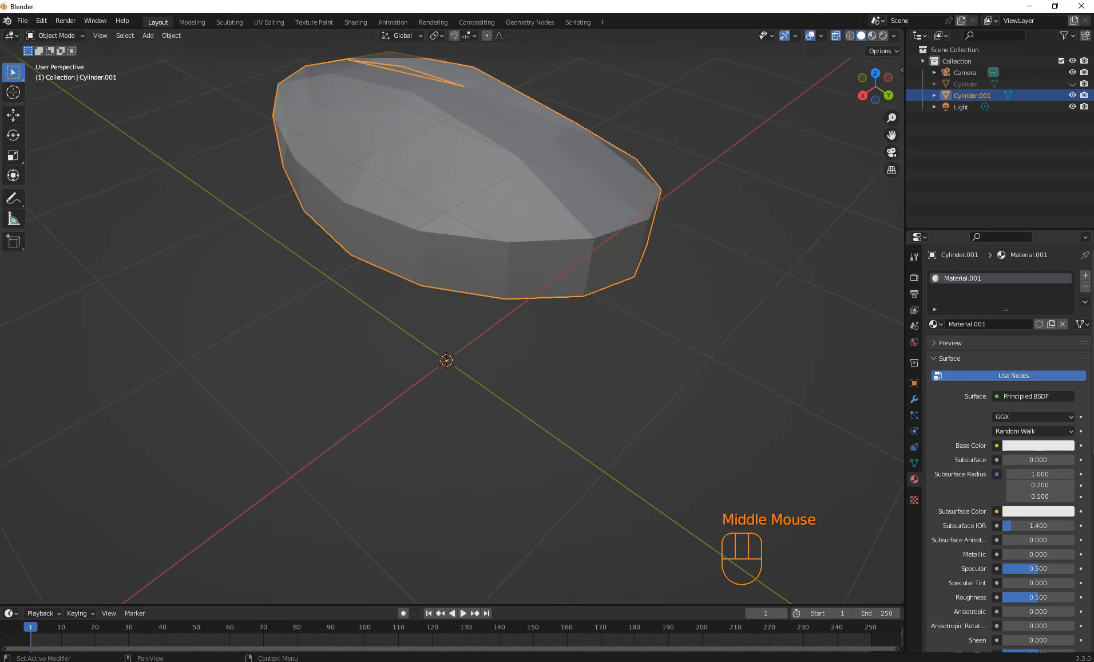
click(1030, 395)
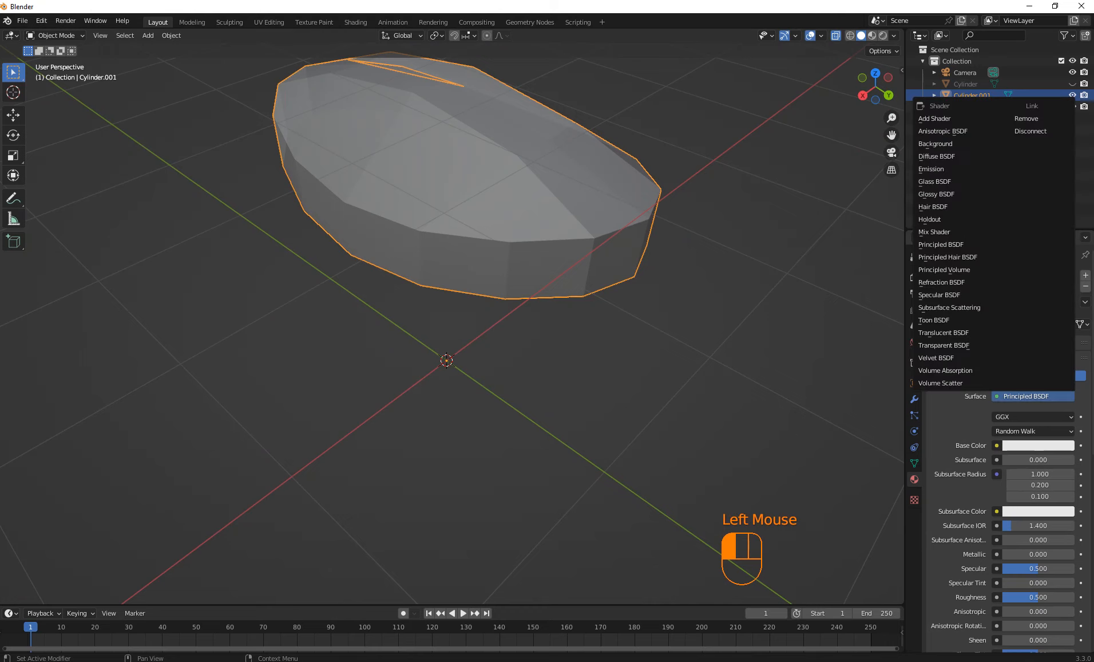
click(939, 181)
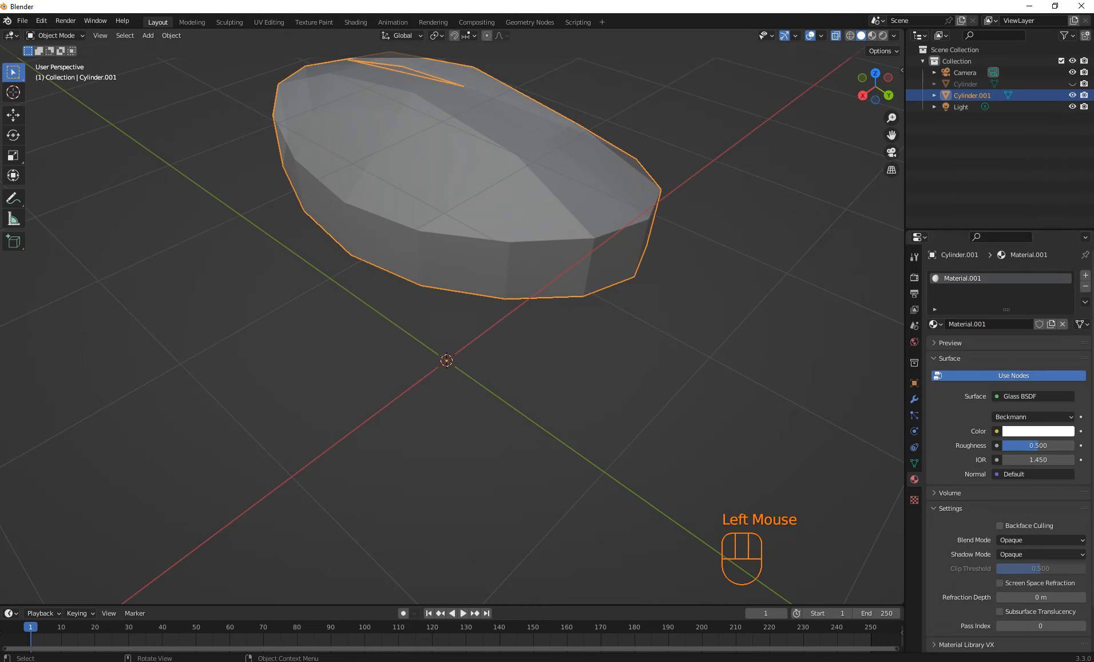
Unhide the ring body and rename that object "ting".
middle_drag(578, 320, 636, 304)
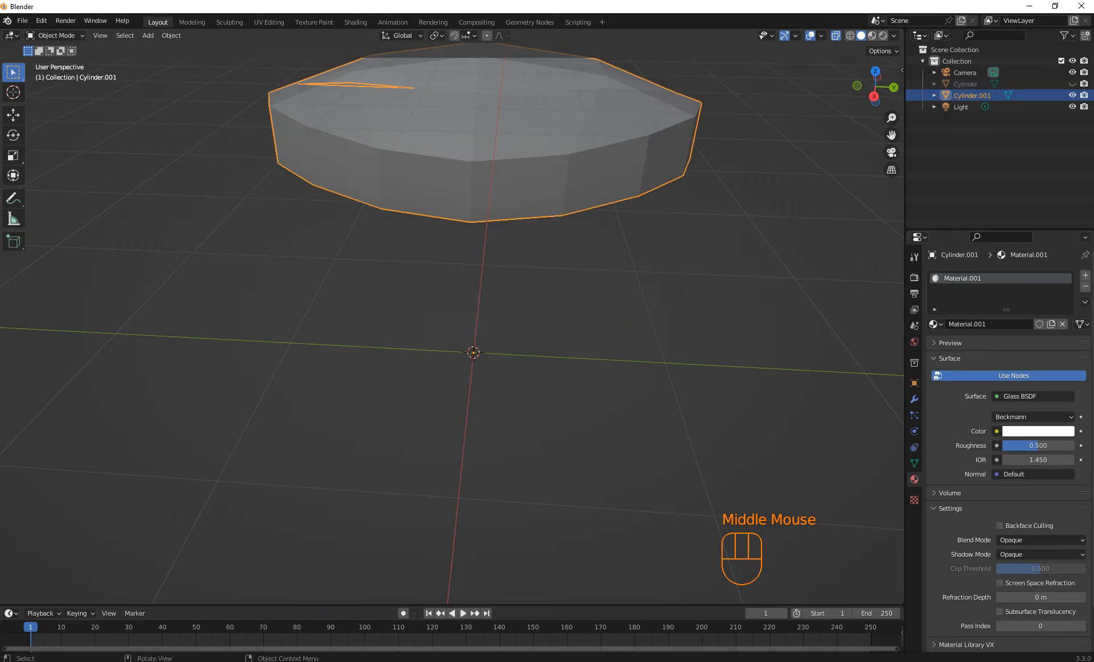
scroll(637, 304, down, 2)
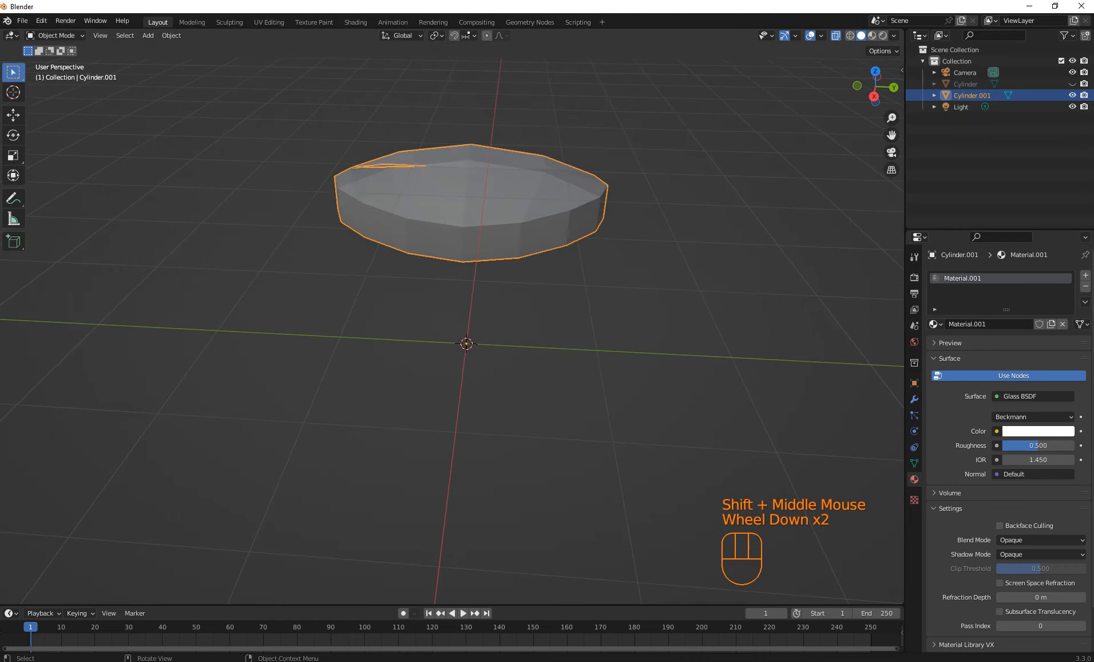
shift+middle_drag(637, 304, 664, 390)
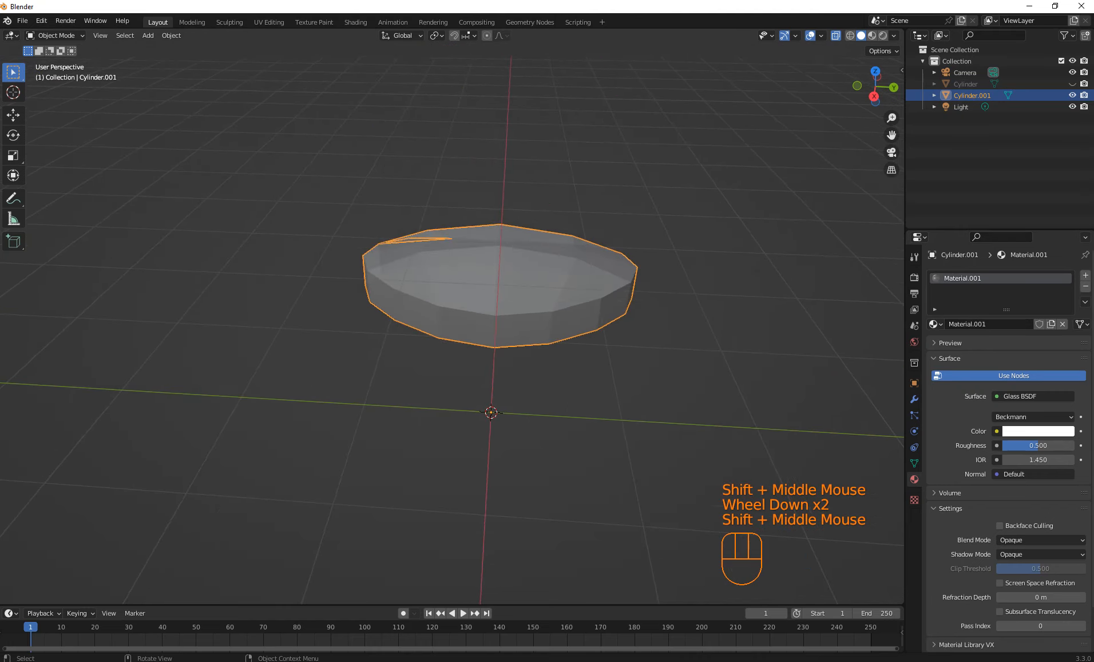
click(1072, 84)
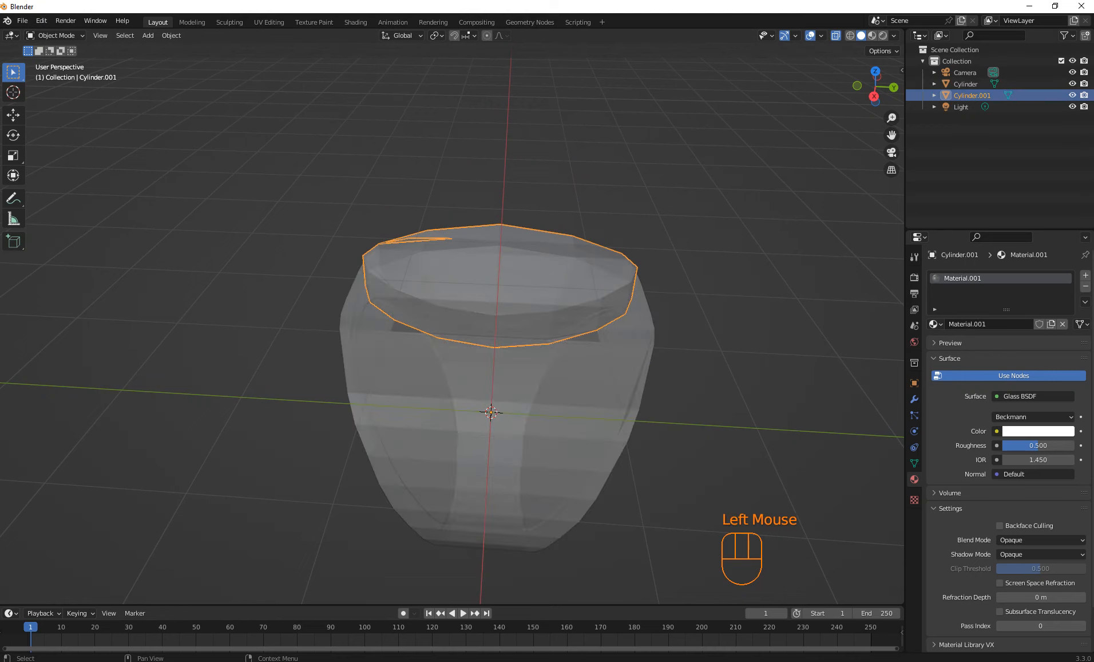
click(966, 84)
double_click(966, 84)
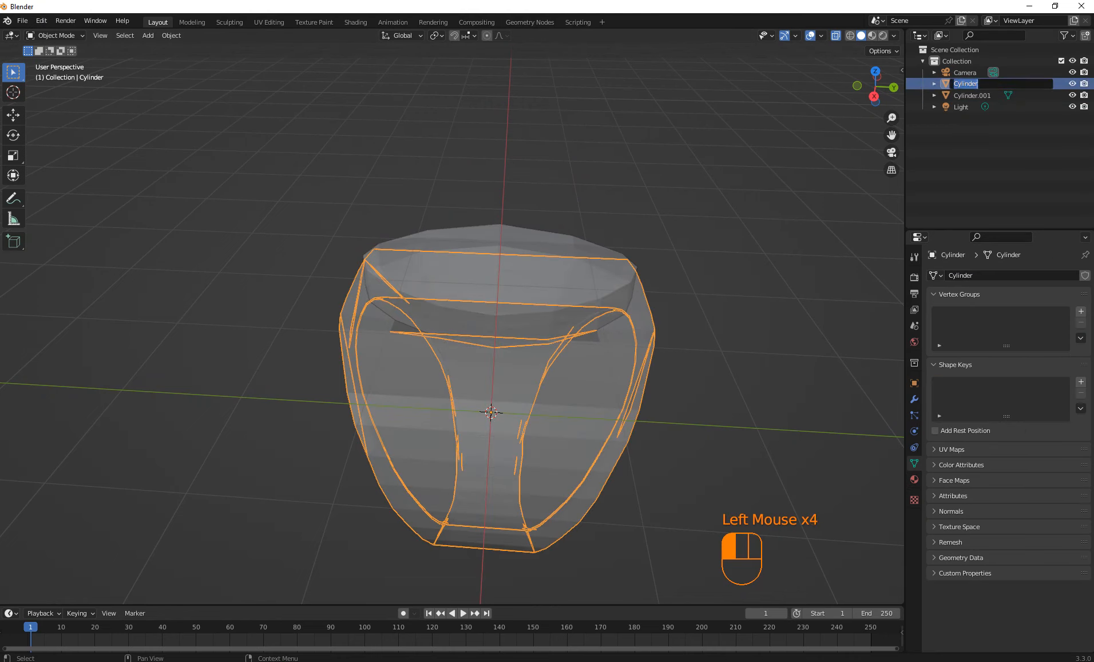
text(ting)
key(Return)
Rename the domed stone object "gem", without a trailing backslash.
click(967, 84)
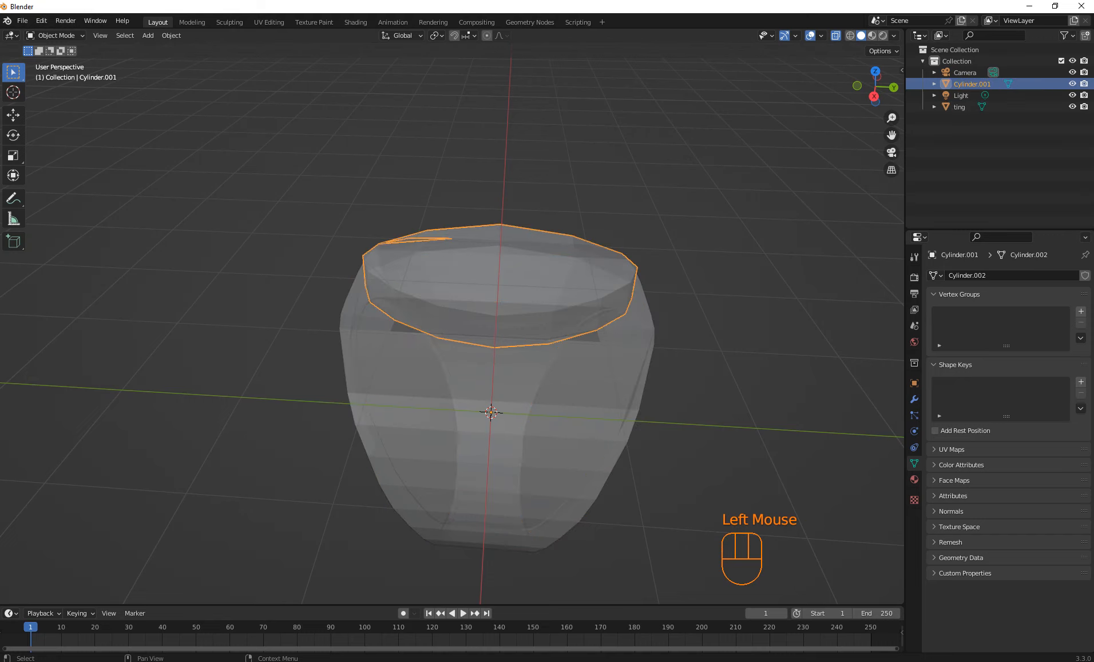
double_click(967, 84)
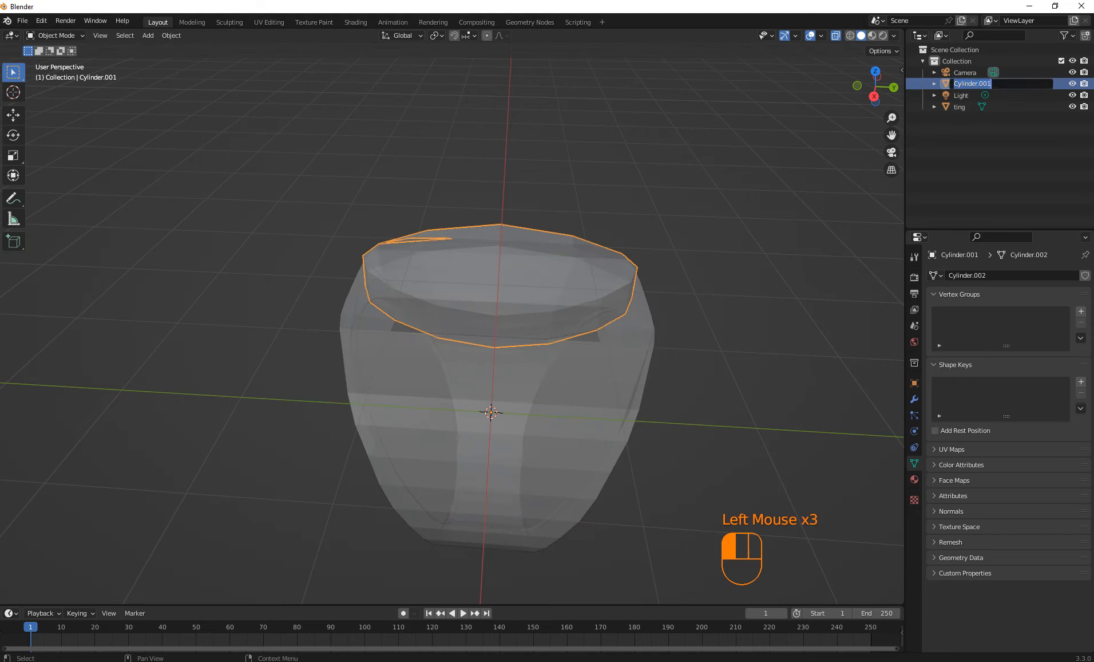
text(gem\)
key(Return)
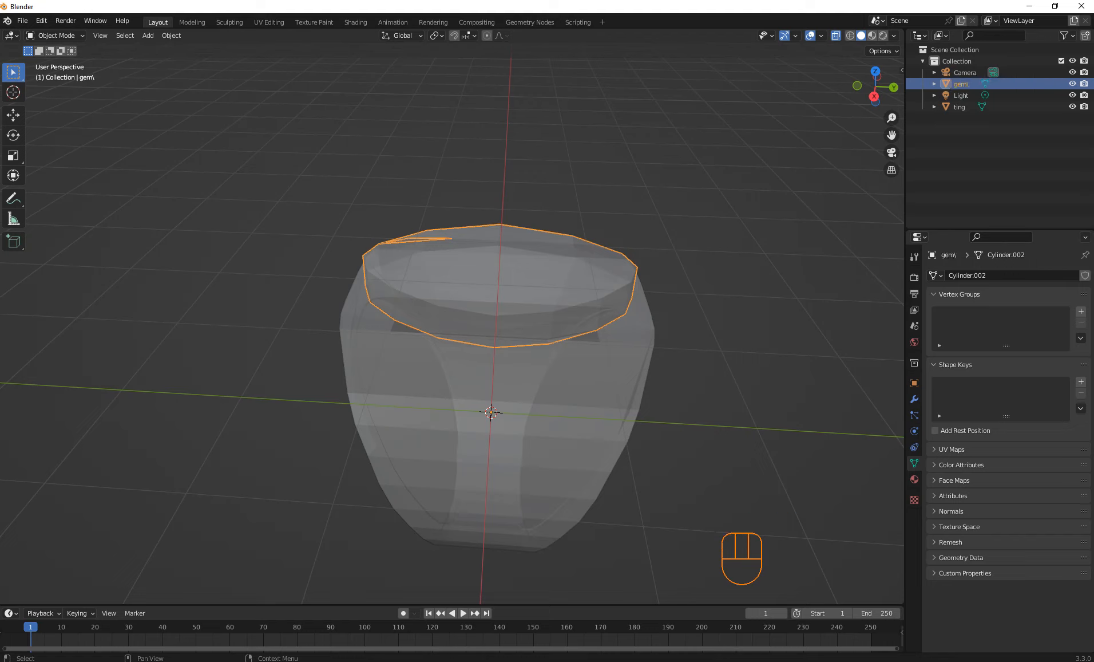
double_click(962, 84)
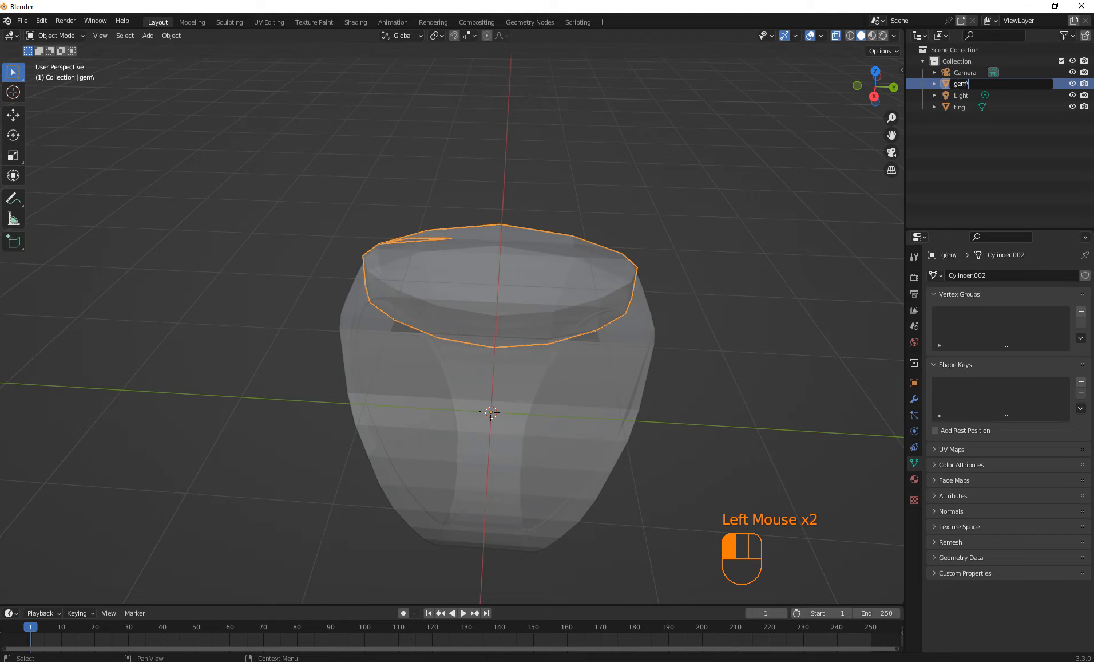
key(Return)
Turn off X-ray display and enter Edit Mode on the gem in the right orthographic view.
middle_drag(647, 344, 736, 349)
click(735, 349)
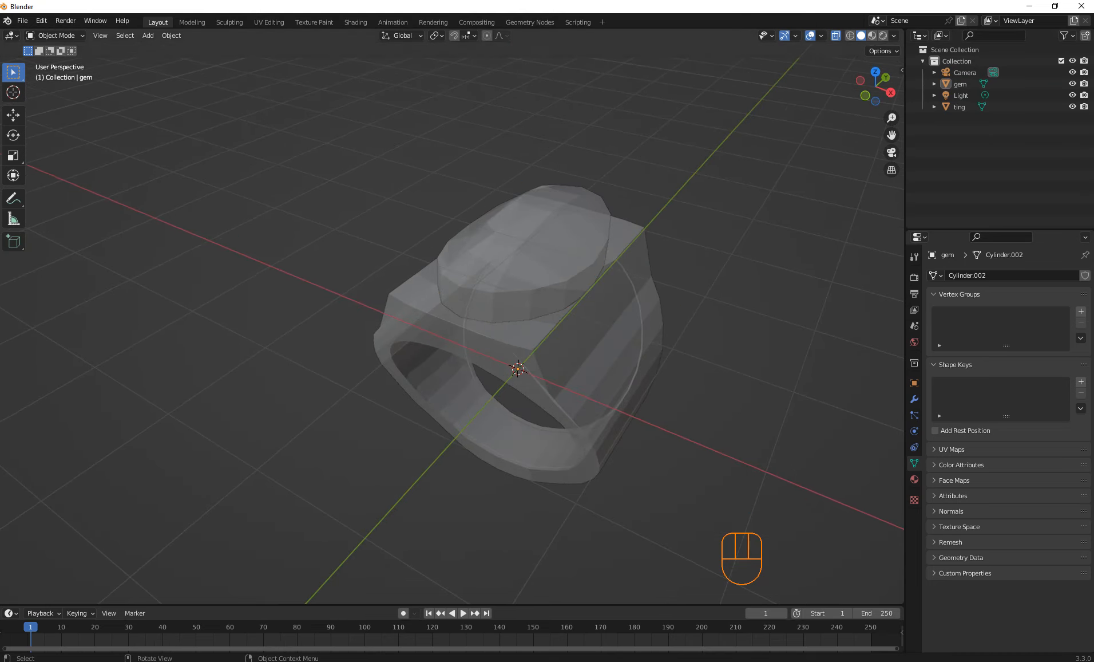
click(837, 36)
middle_drag(761, 257, 727, 229)
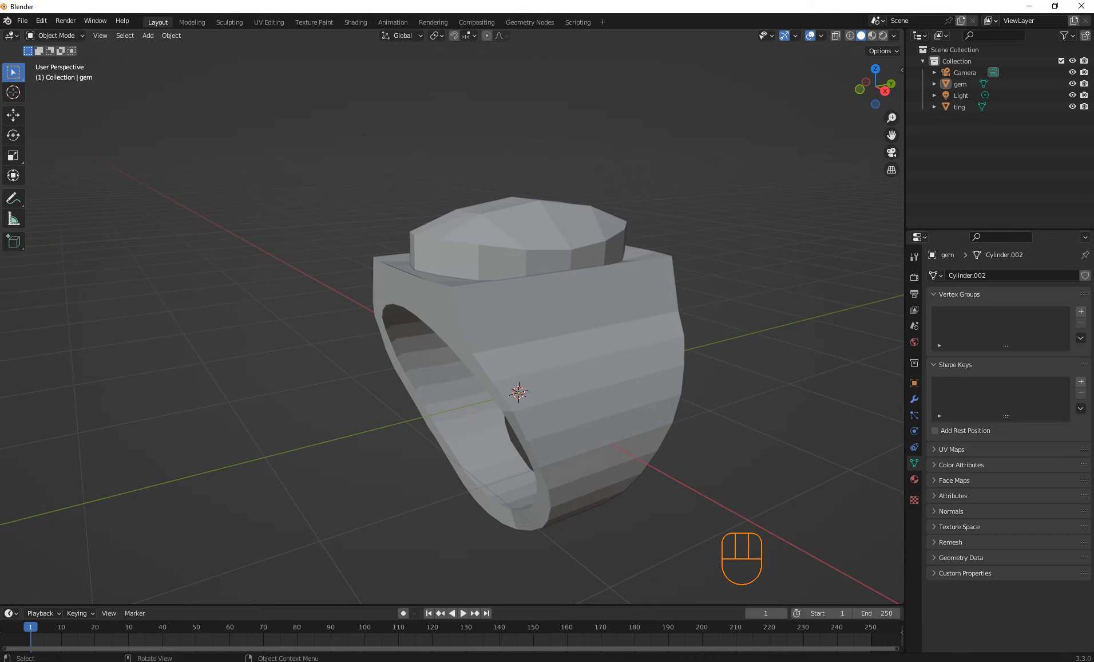
click(519, 240)
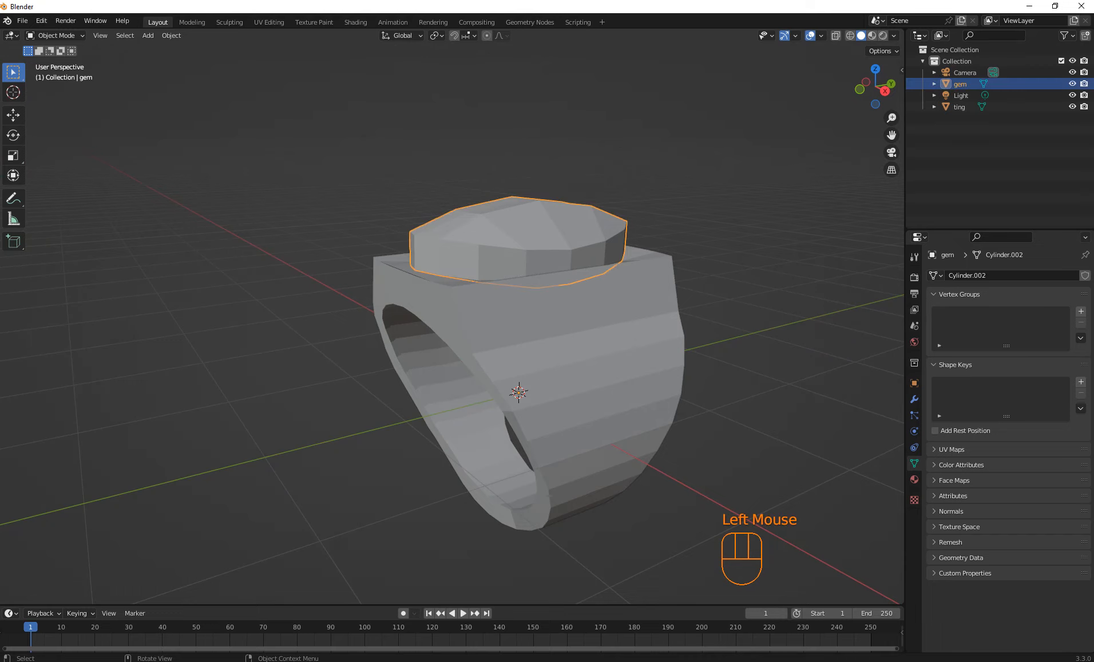
key(Tab)
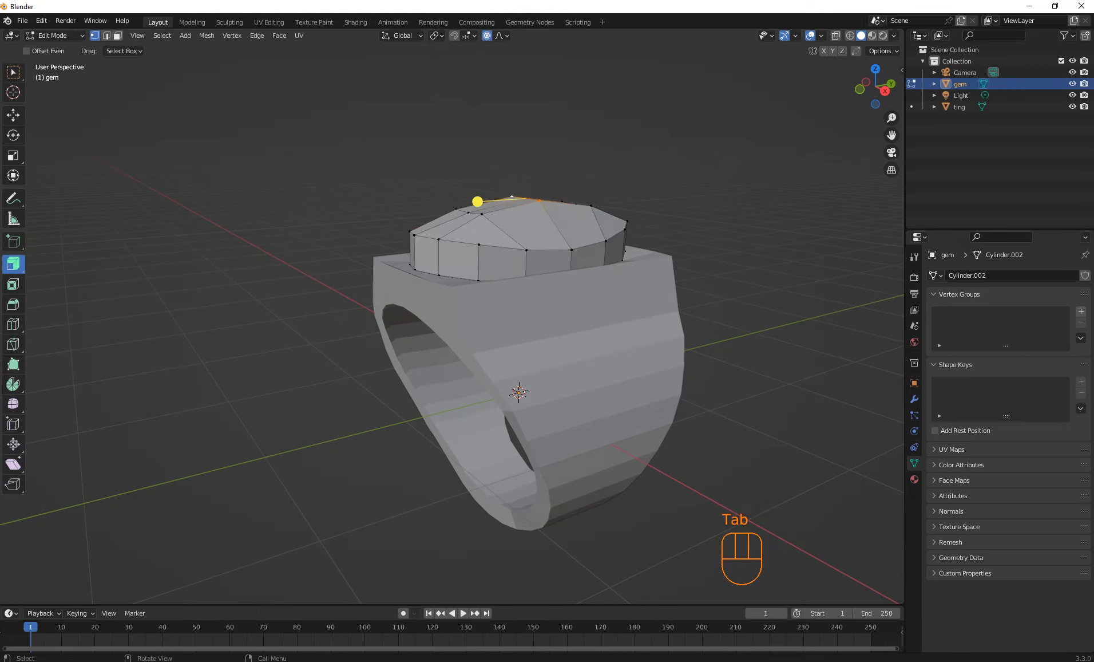
key(KP_3)
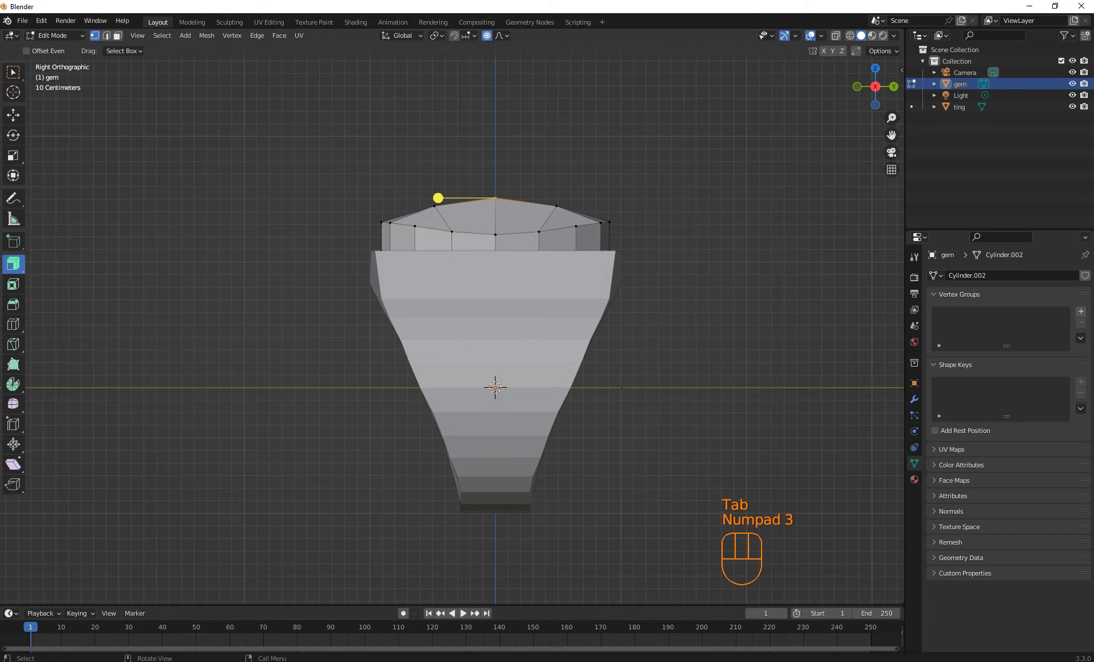
drag(342, 216, 649, 247)
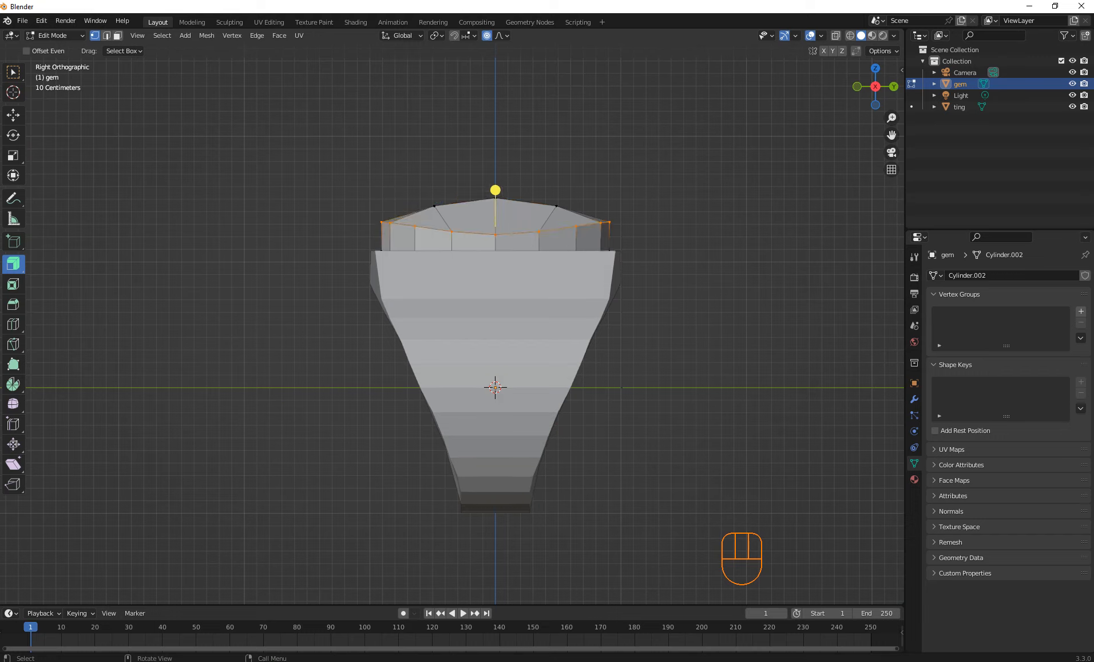
key(g)
key(z)
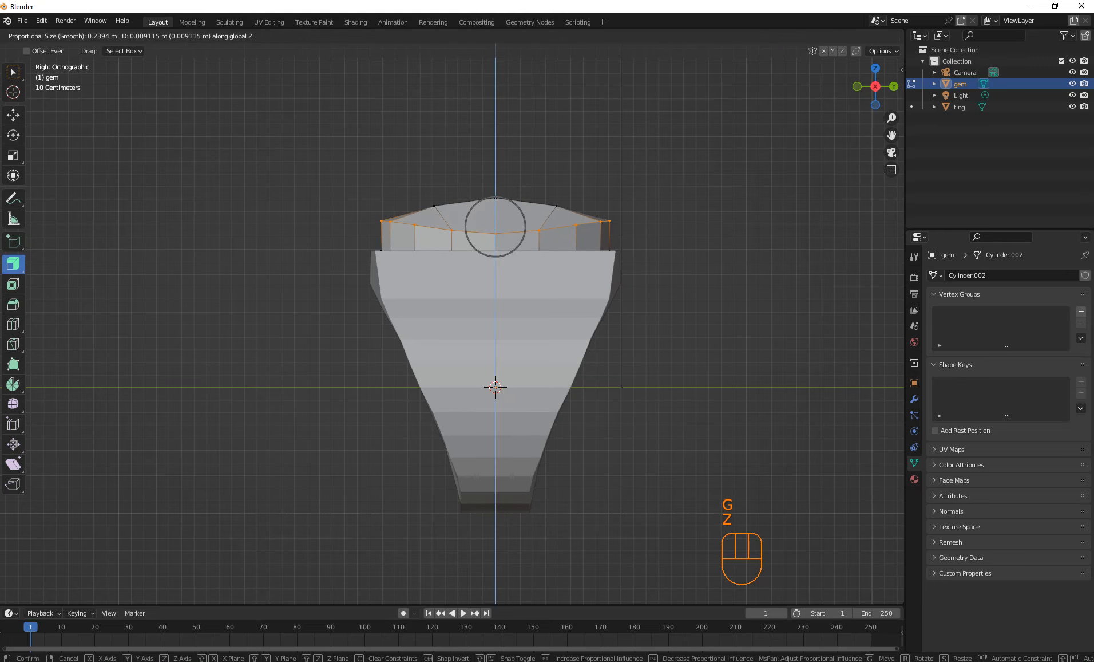
key(Escape)
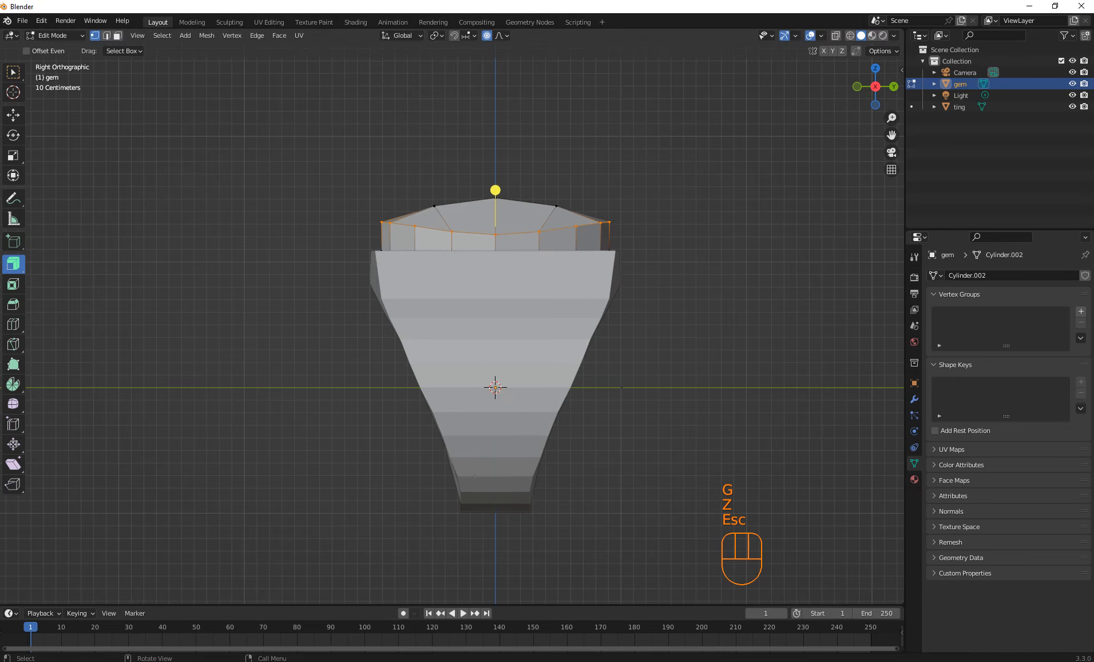
With X-ray on, select all of the gem's upper rim vertices and lower them along Z about 0.23 m onto the lower rim.
click(835, 36)
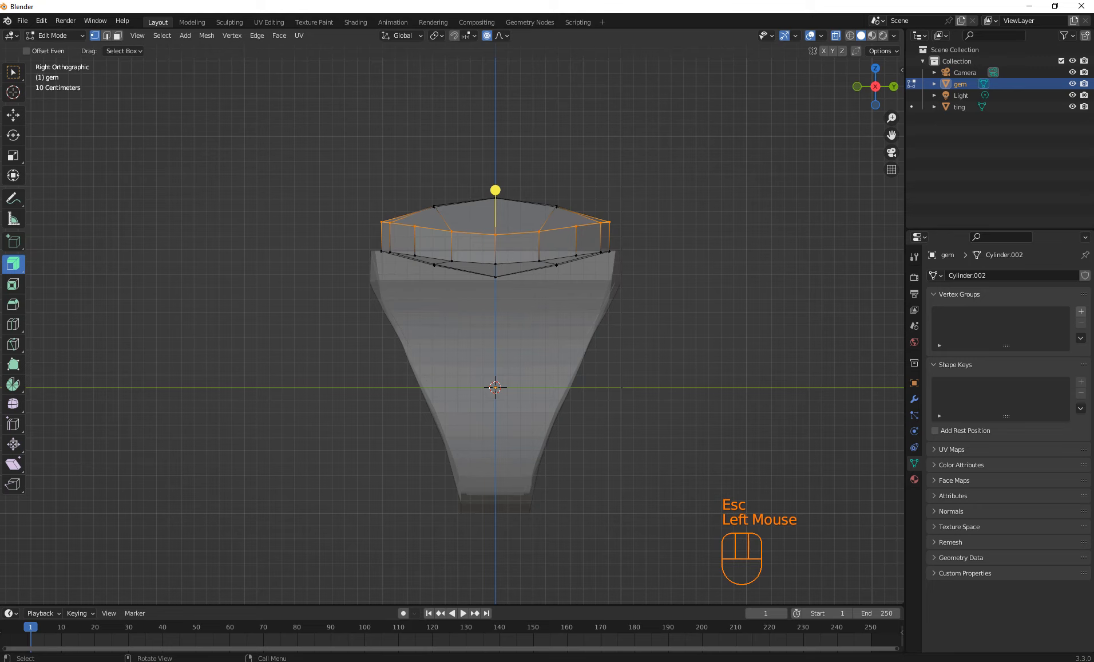
drag(361, 213, 625, 240)
key(g)
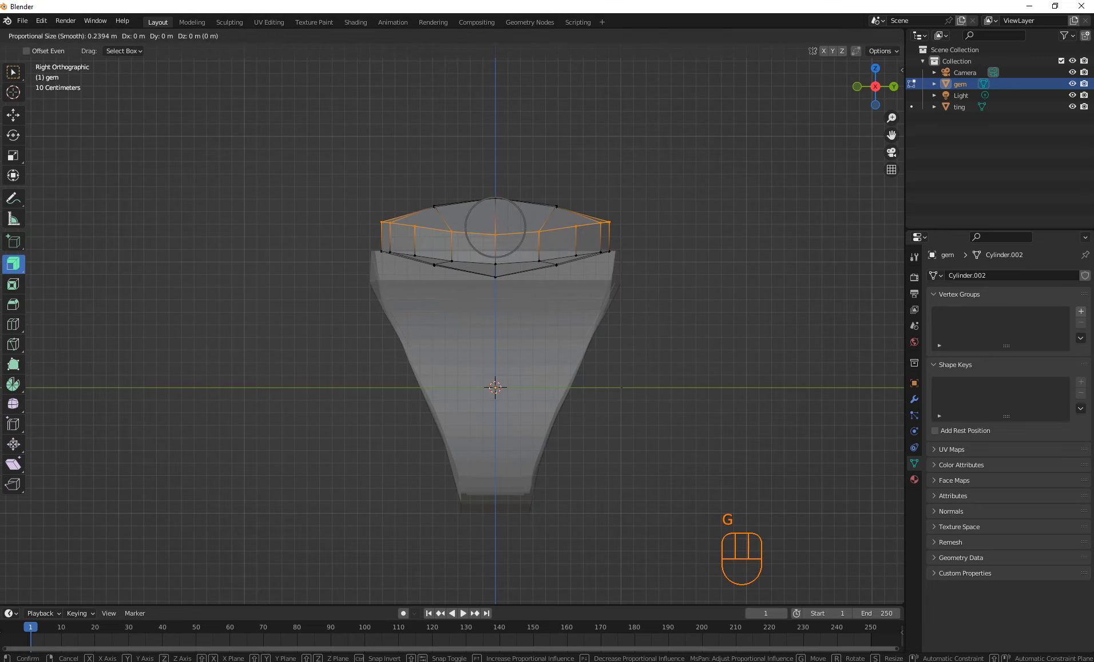
key(z)
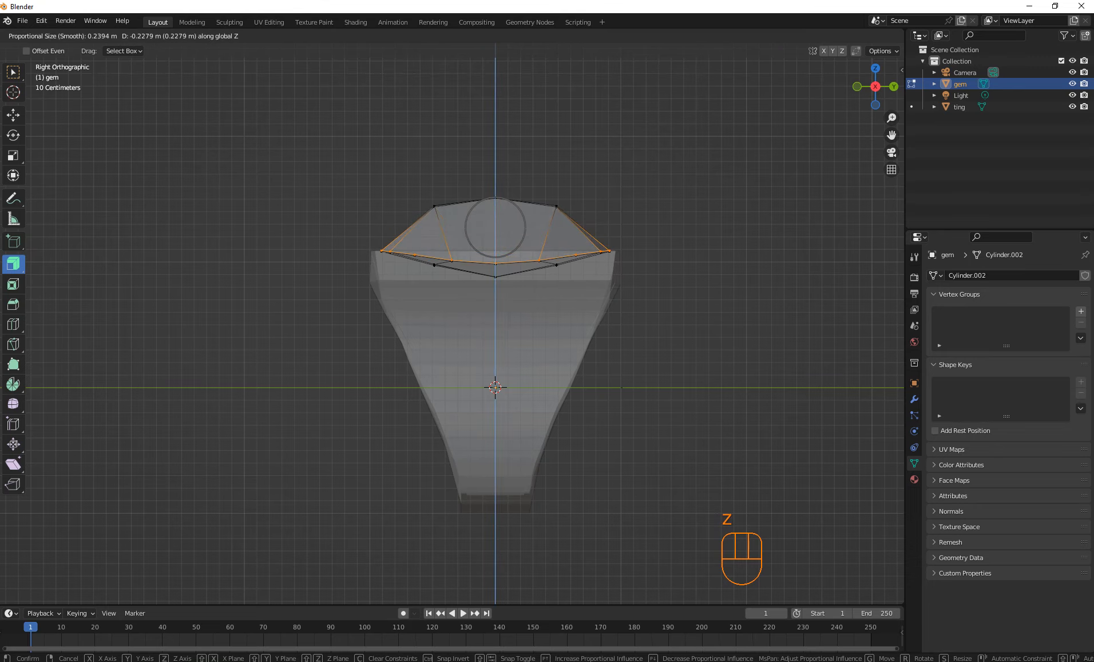
click(550, 287)
middle_drag(550, 286, 597, 310)
click(675, 269)
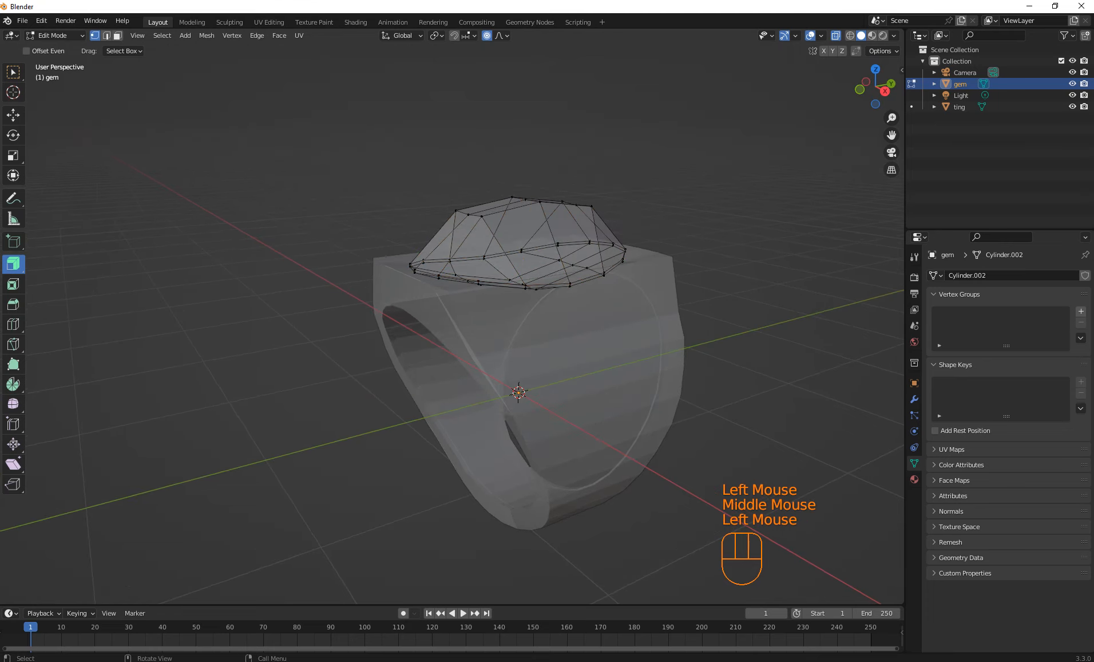
Turn off X-ray, show the model in Material Preview shading, and return to Object Mode.
click(836, 35)
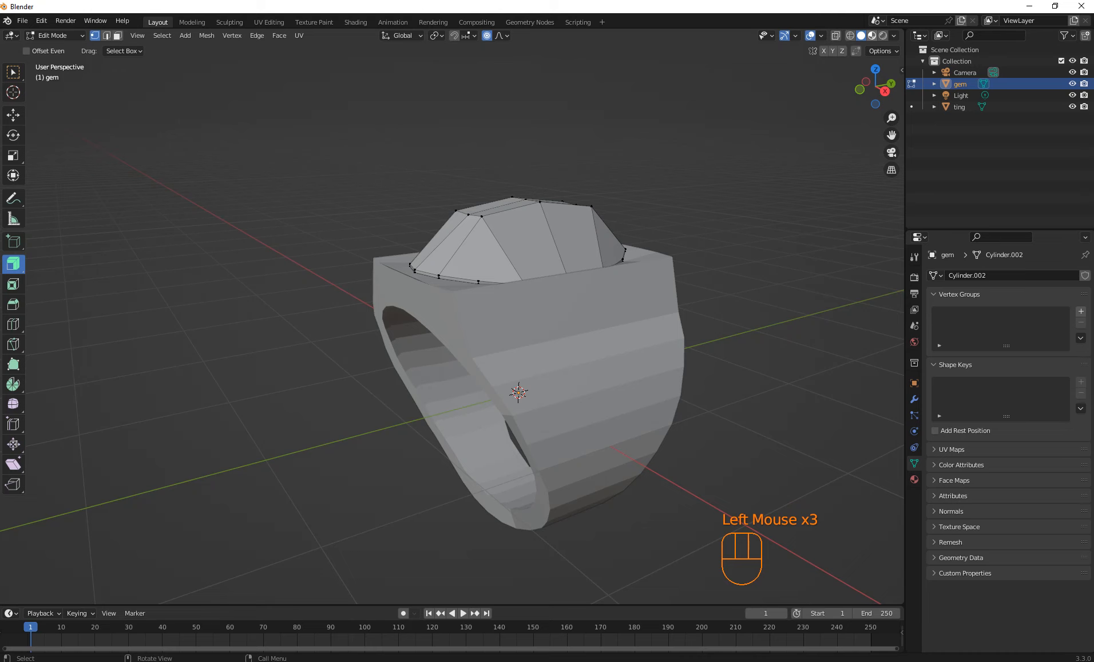
click(873, 36)
middle_drag(641, 240, 628, 293)
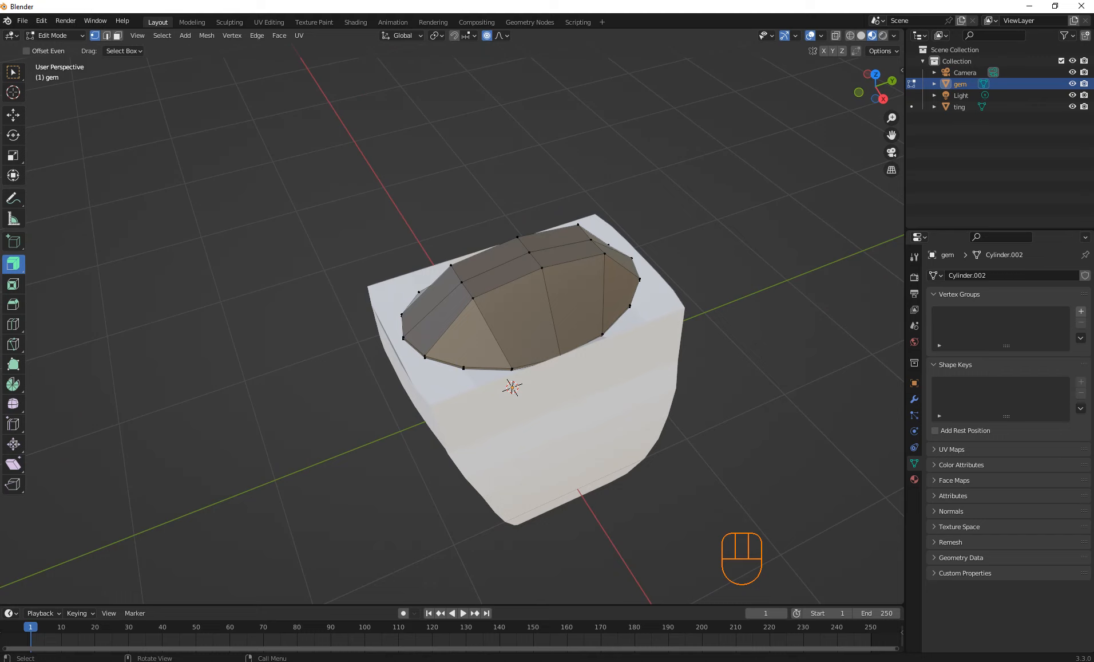
key(Tab)
Add a new material to the ring body and set its base color to a golden orange.
click(959, 107)
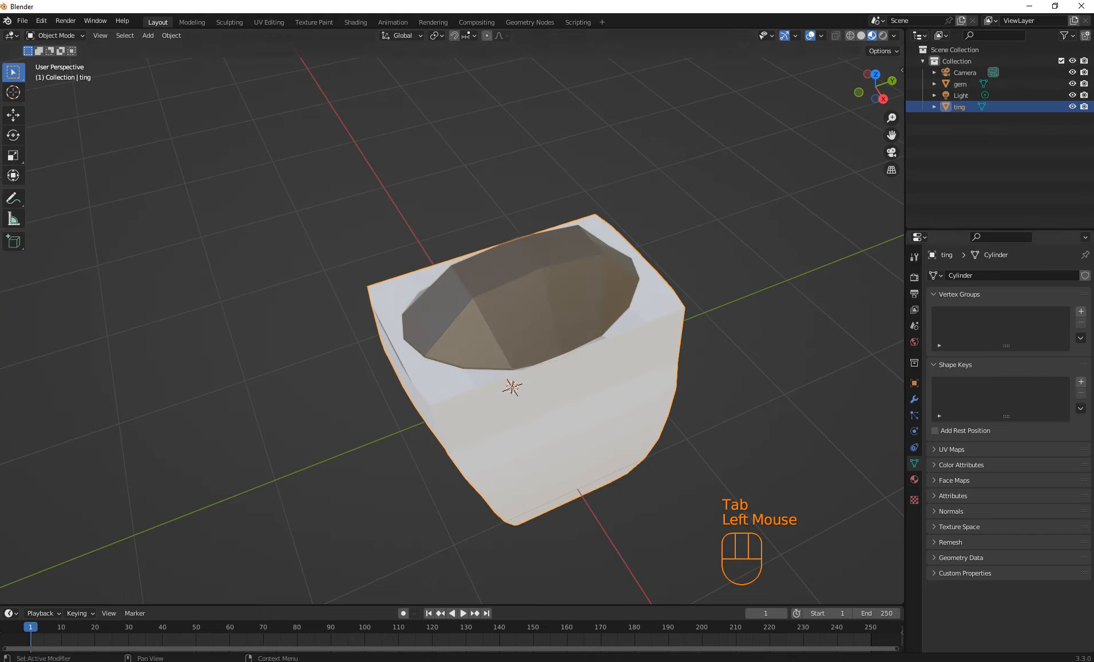
click(915, 479)
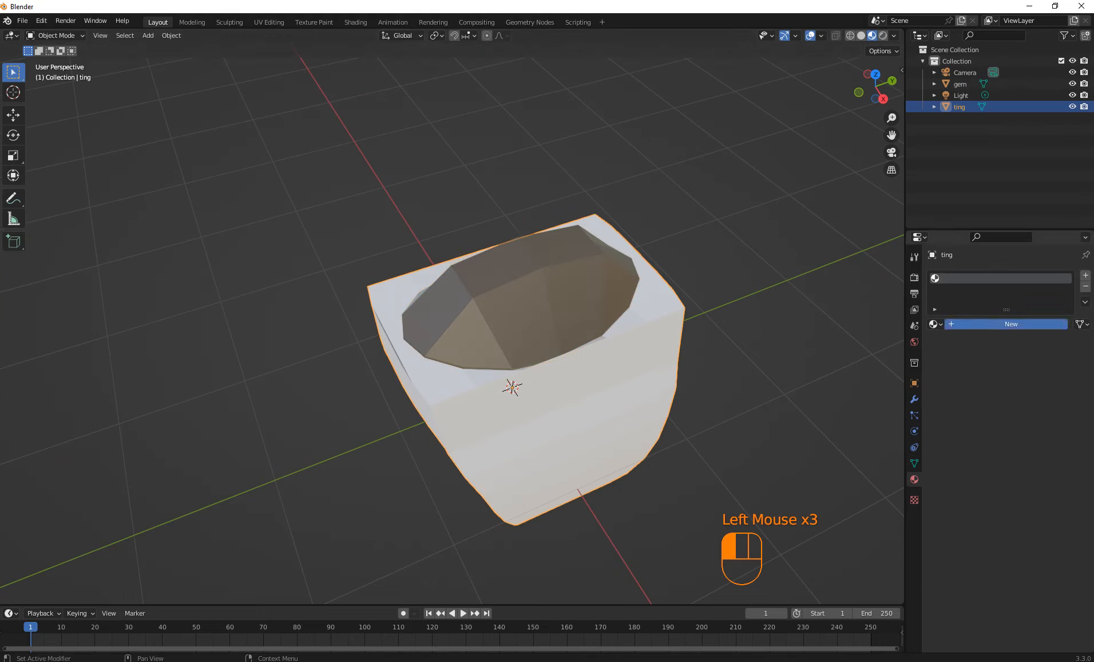
click(1011, 324)
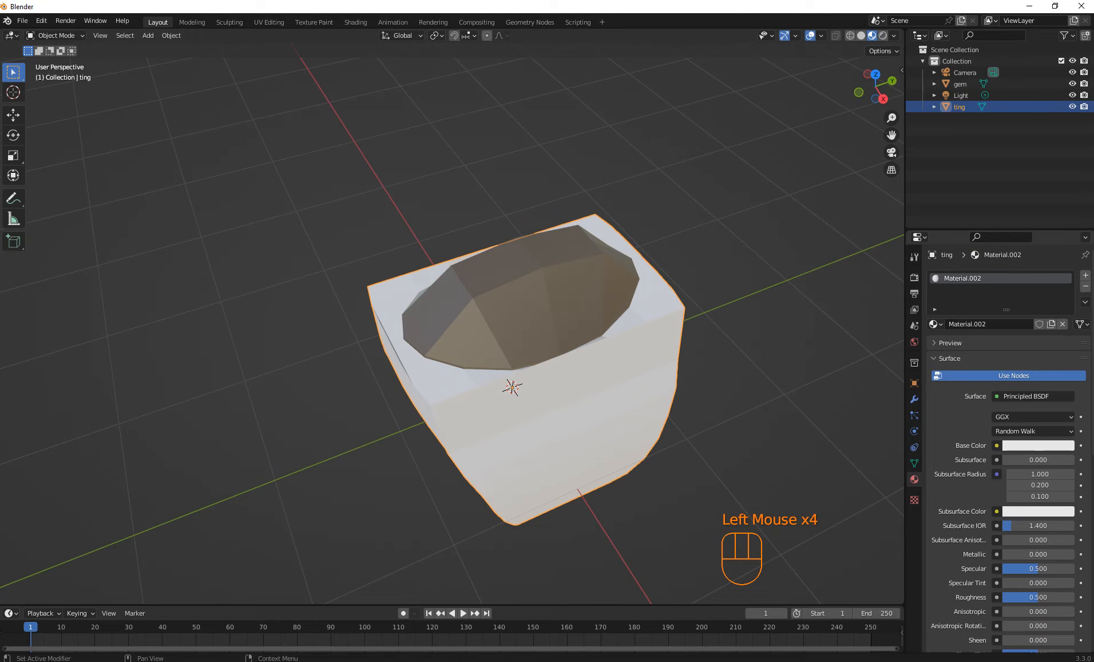
click(1038, 445)
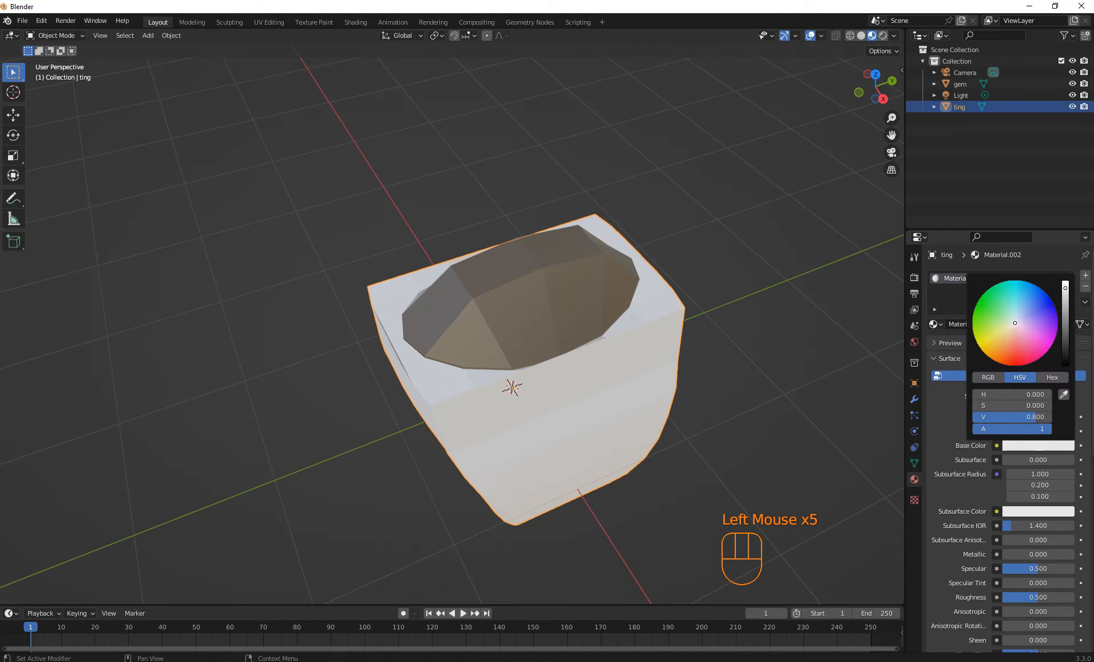
click(999, 344)
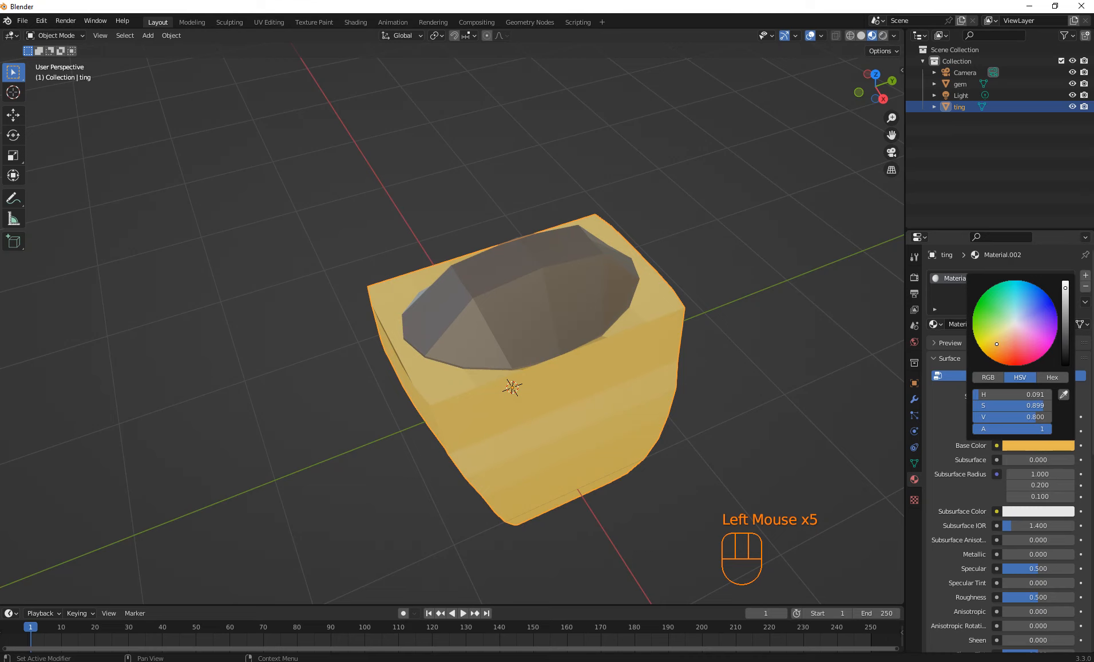
drag(997, 343, 999, 346)
middle_drag(802, 401, 799, 364)
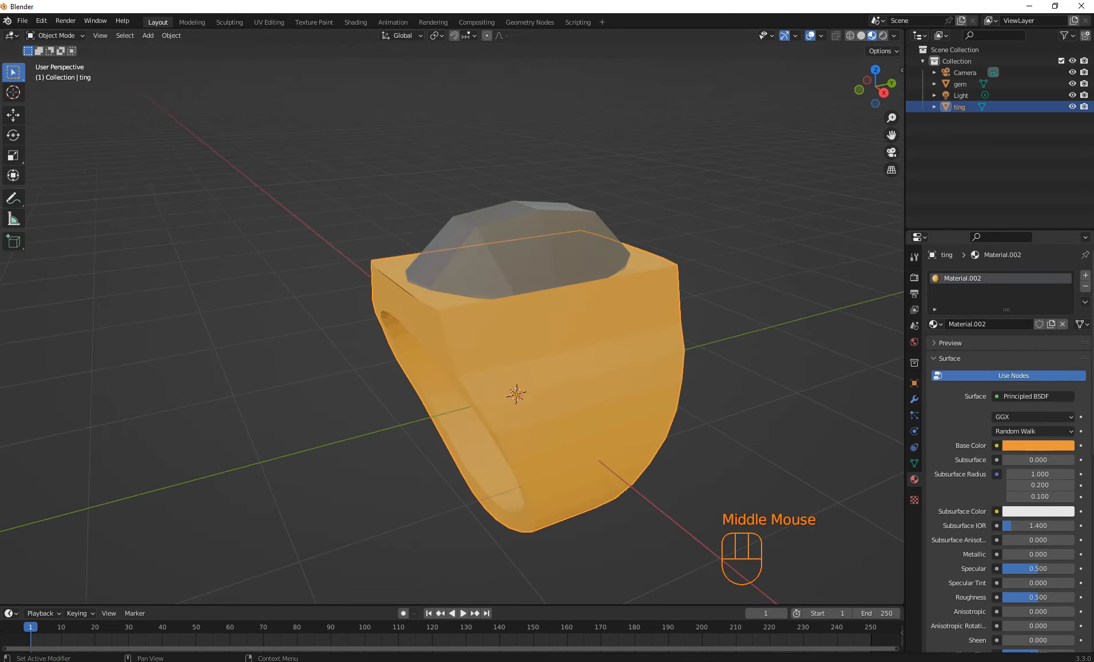
Set the ring material's Metallic to 0.740 and Roughness to 0.185.
mouse_move(1022, 554)
mouse_down()
mouse_move(1055, 554)
mouse_move(1016, 574)
mouse_up()
scroll(1038, 583, down, 1)
middle_drag(619, 413, 646, 400)
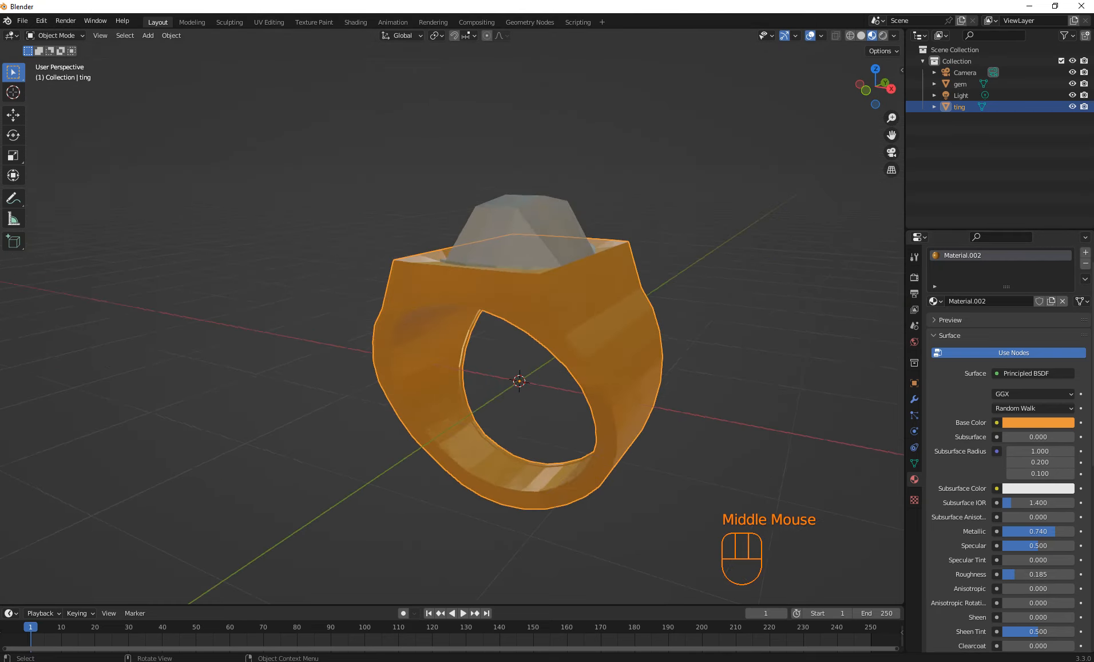
scroll(1007, 458, down, 1)
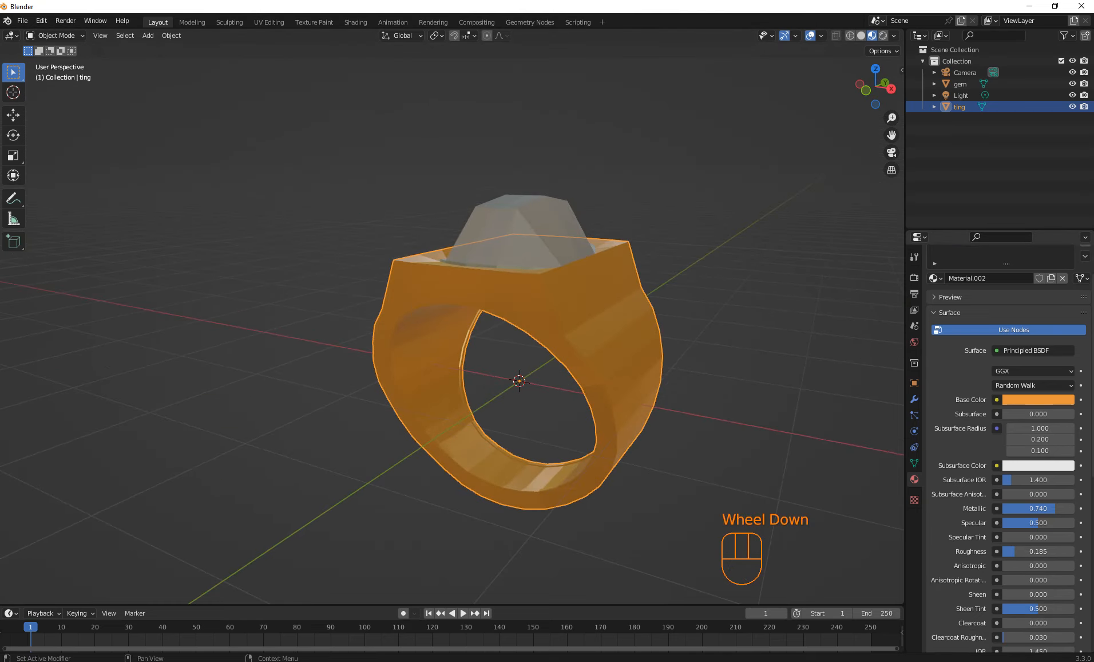
scroll(1008, 458, down, 1)
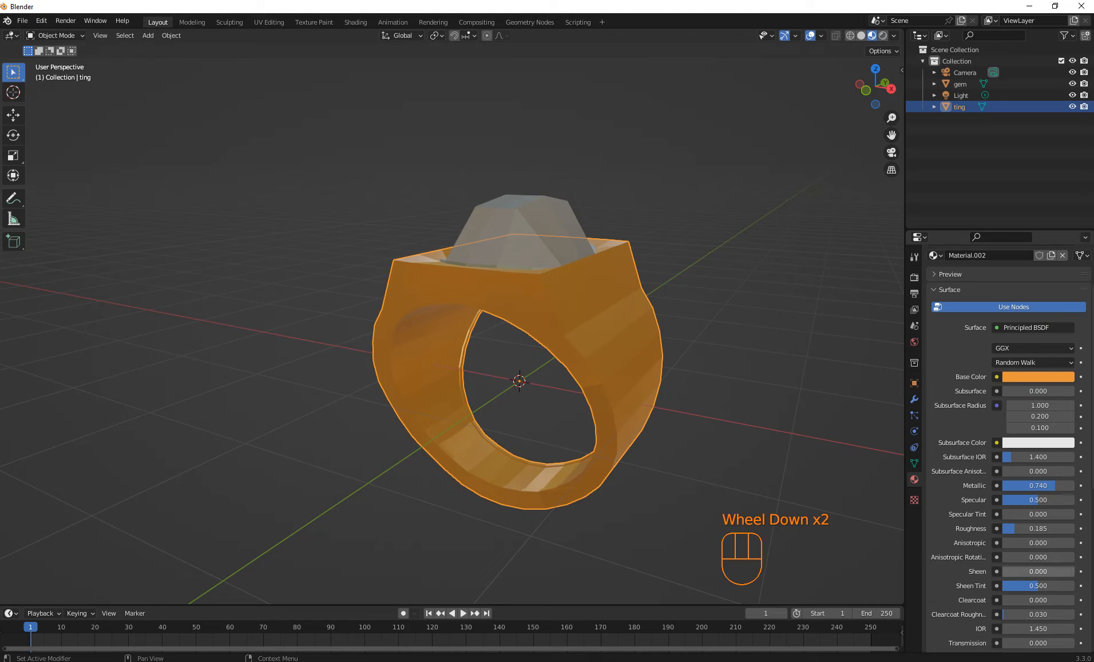
Set the ring material's Sheen to 0.189 and shift its base color to a golden yellow with a hue of about 0.10.
drag(1031, 571, 1036, 599)
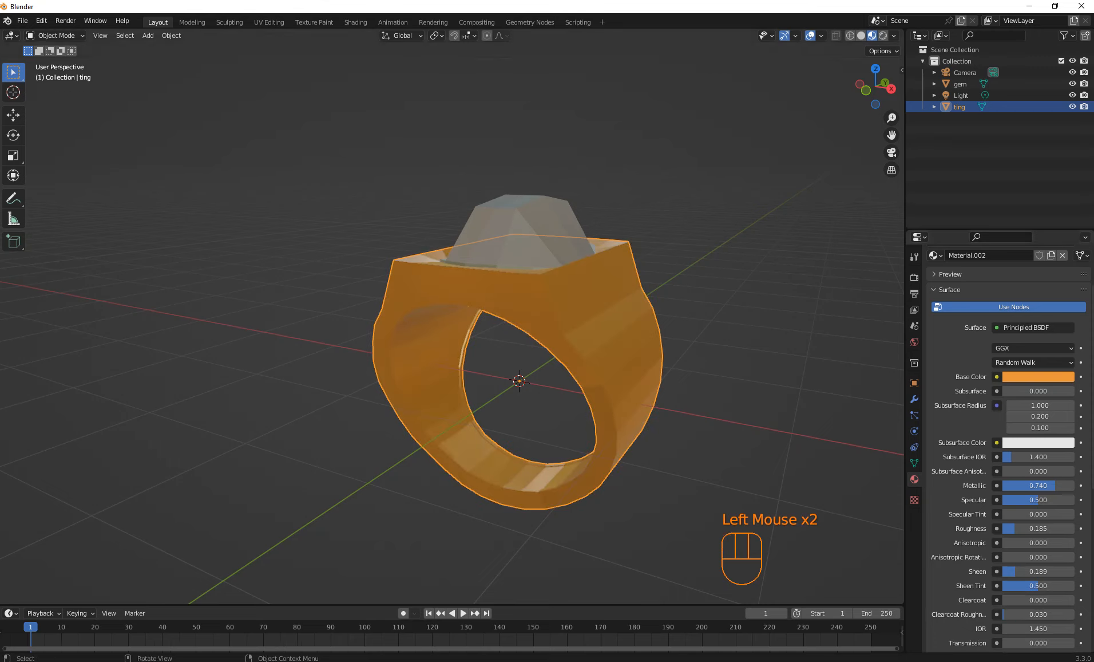
scroll(1036, 599, down, 2)
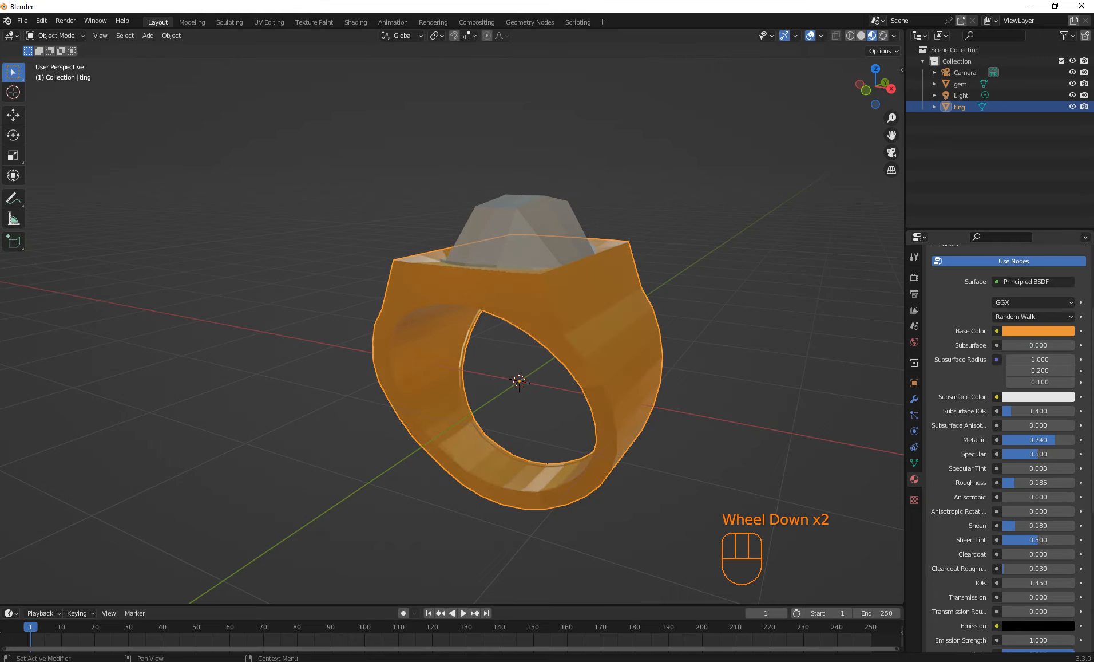
scroll(1007, 447, up, 3)
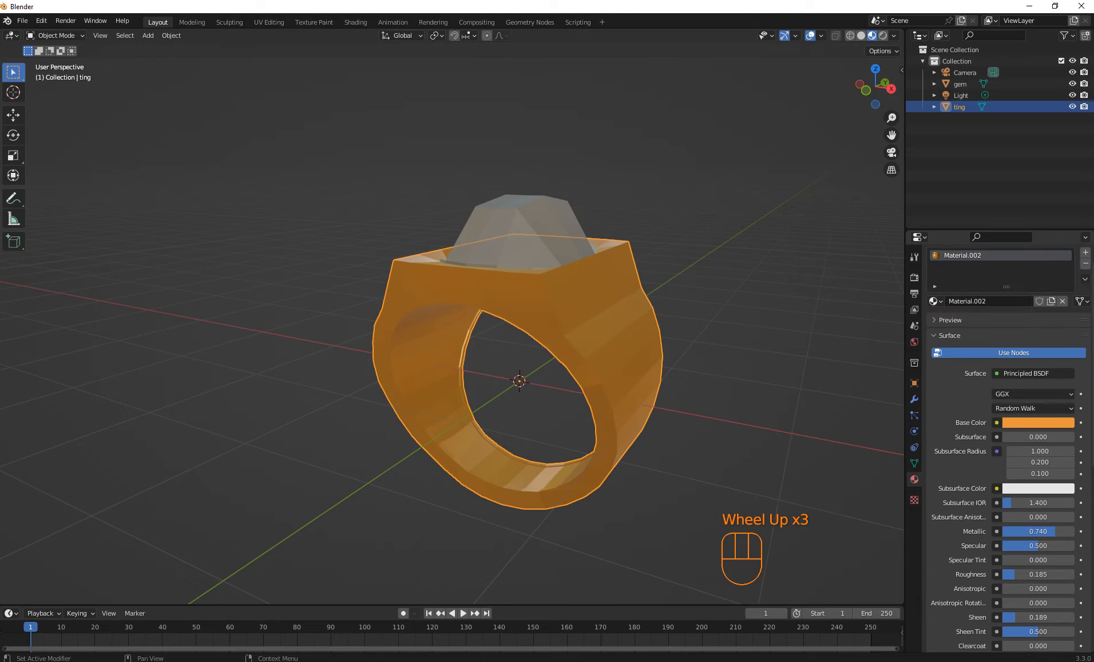
click(1038, 422)
click(1038, 422)
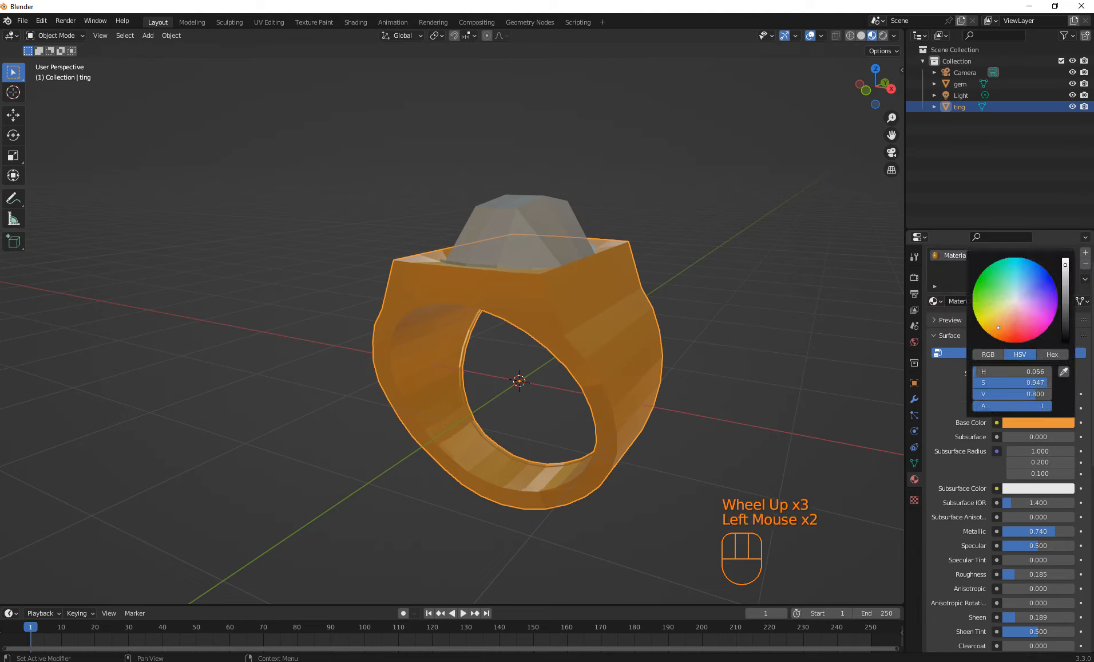
drag(999, 327, 993, 322)
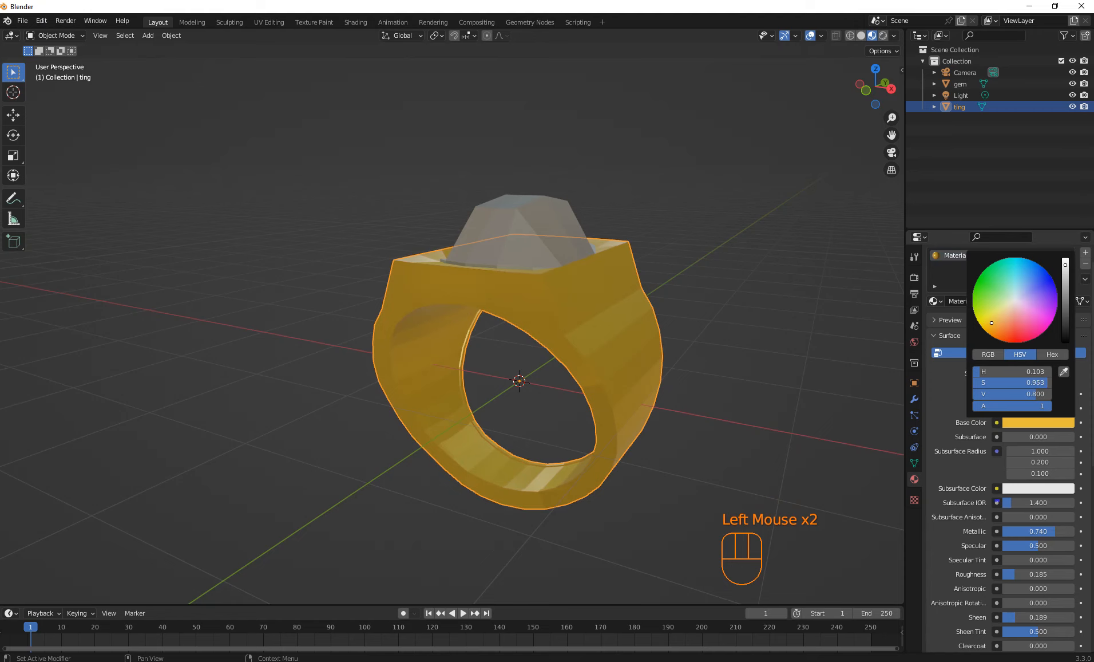
Select the gem and set its glass color to a bright blue with hue 0.587 and saturation 0.985.
middle_drag(618, 240, 586, 245)
click(550, 289)
scroll(1038, 423, down, 1)
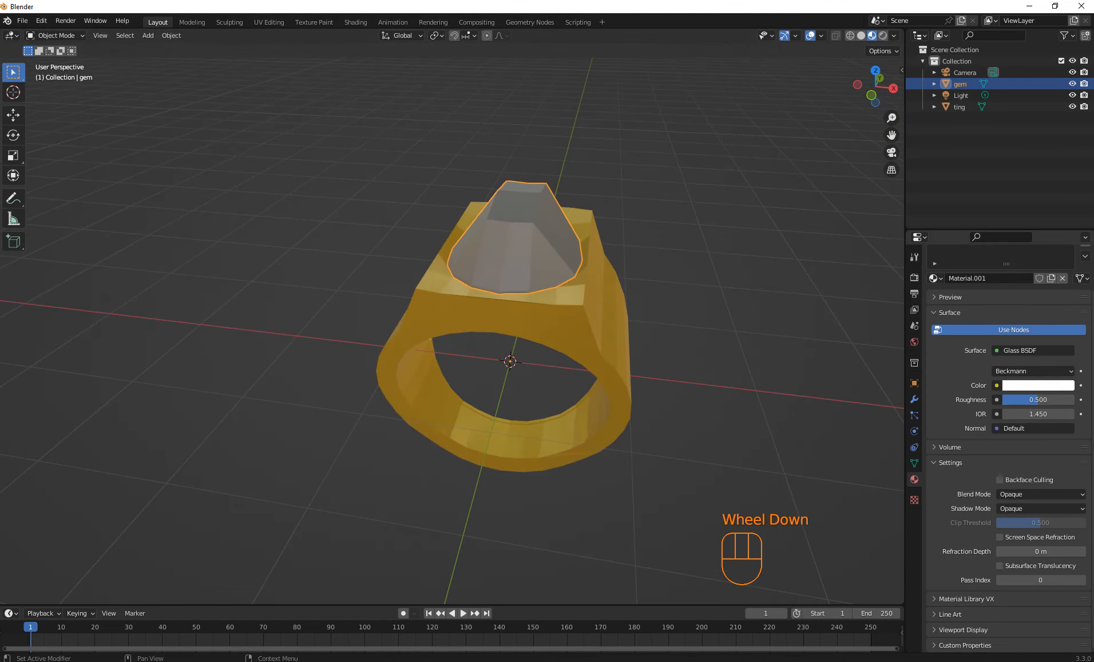
click(1038, 385)
click(1034, 239)
drag(1030, 233, 1027, 227)
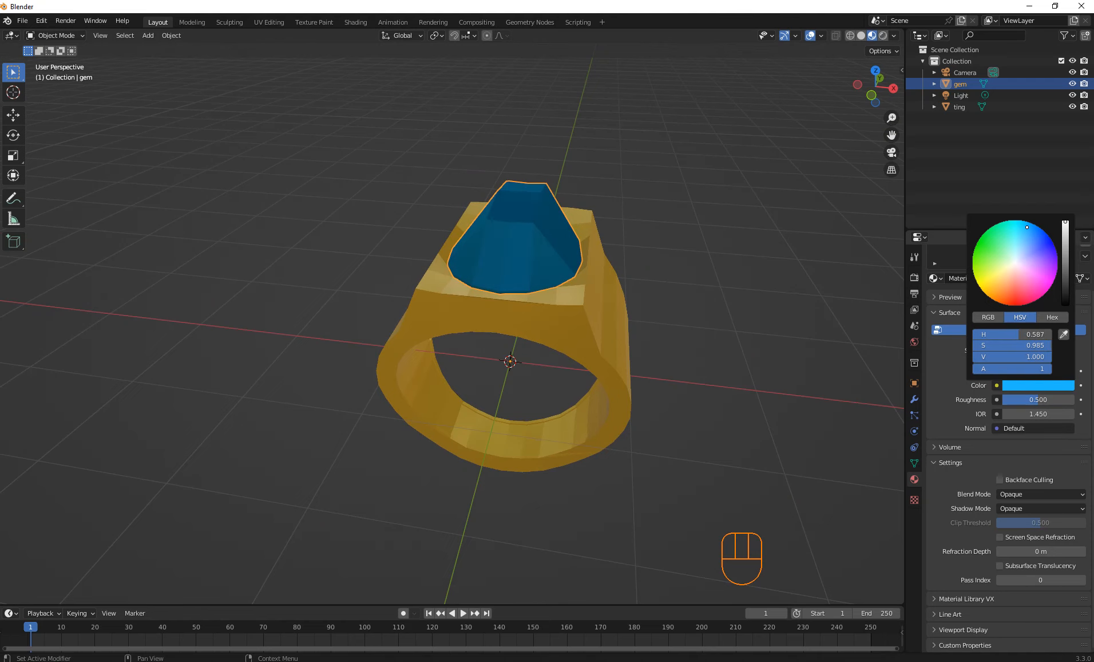
Select the ring body and enter Edit Mode with face selection active.
middle_drag(784, 320, 752, 338)
click(733, 321)
click(635, 357)
middle_drag(644, 361, 620, 344)
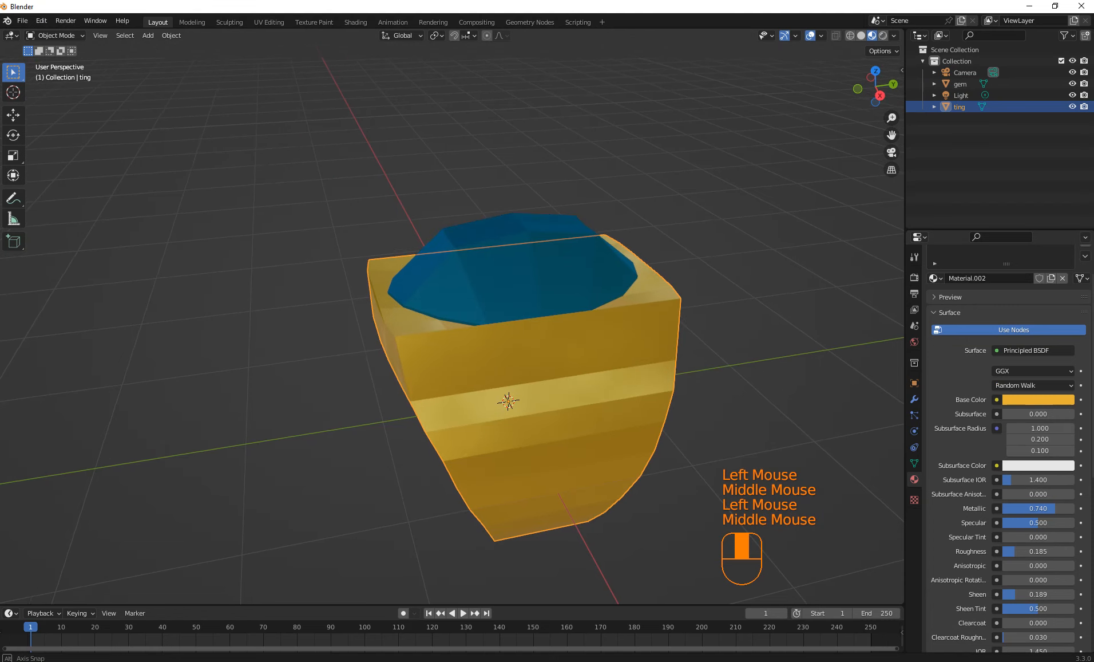
key(Tab)
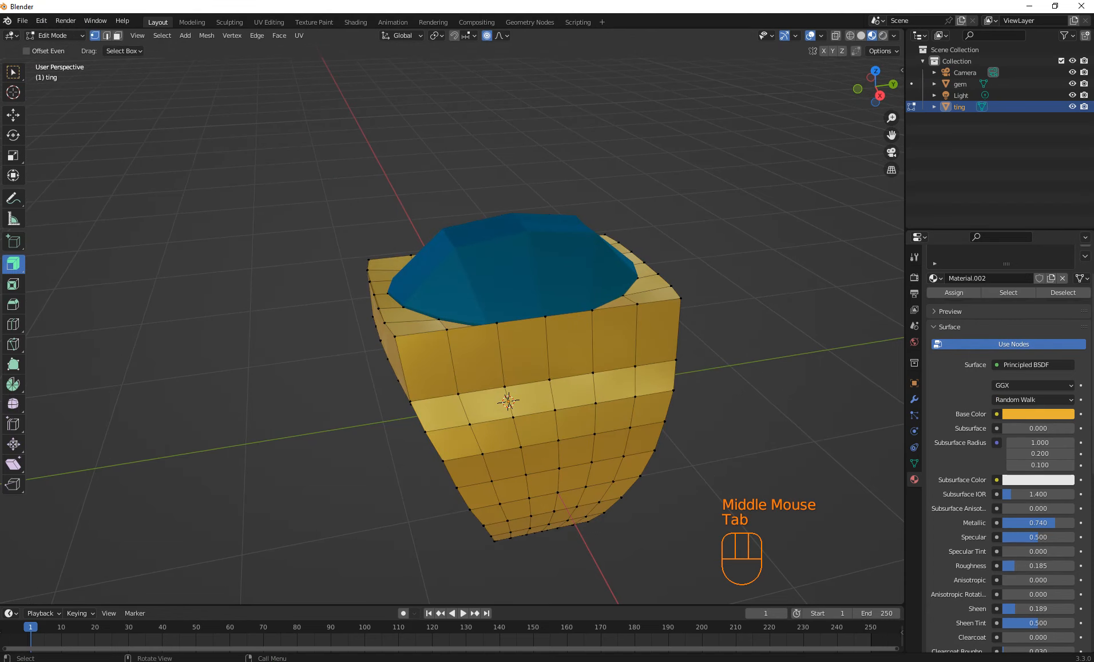
click(739, 343)
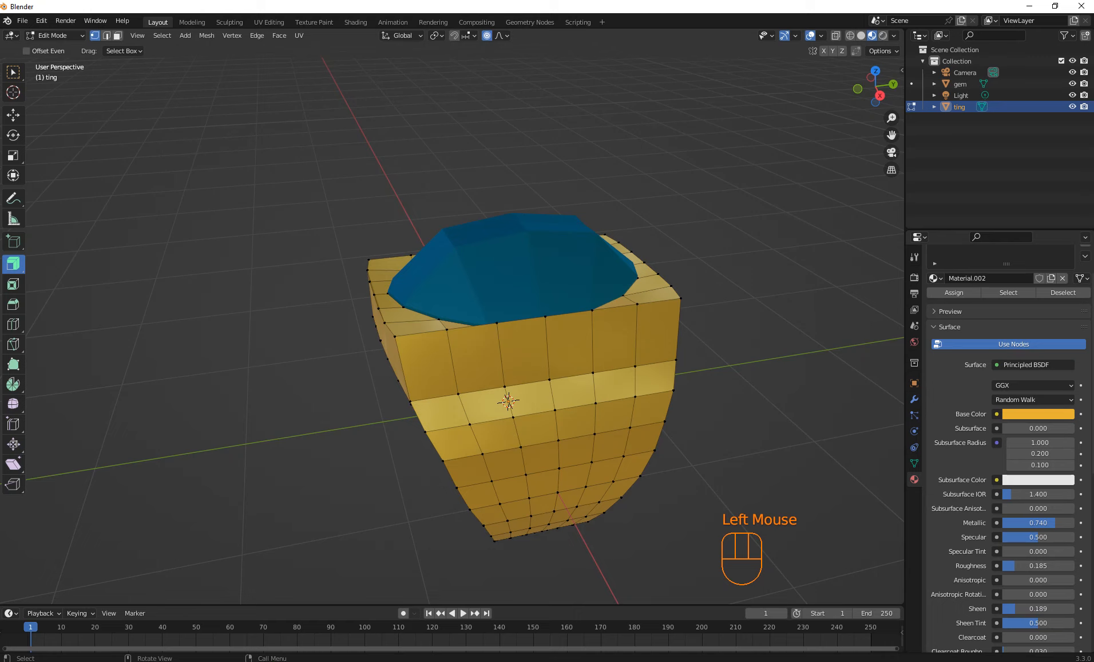
click(117, 35)
click(117, 35)
click(477, 358)
click(455, 325)
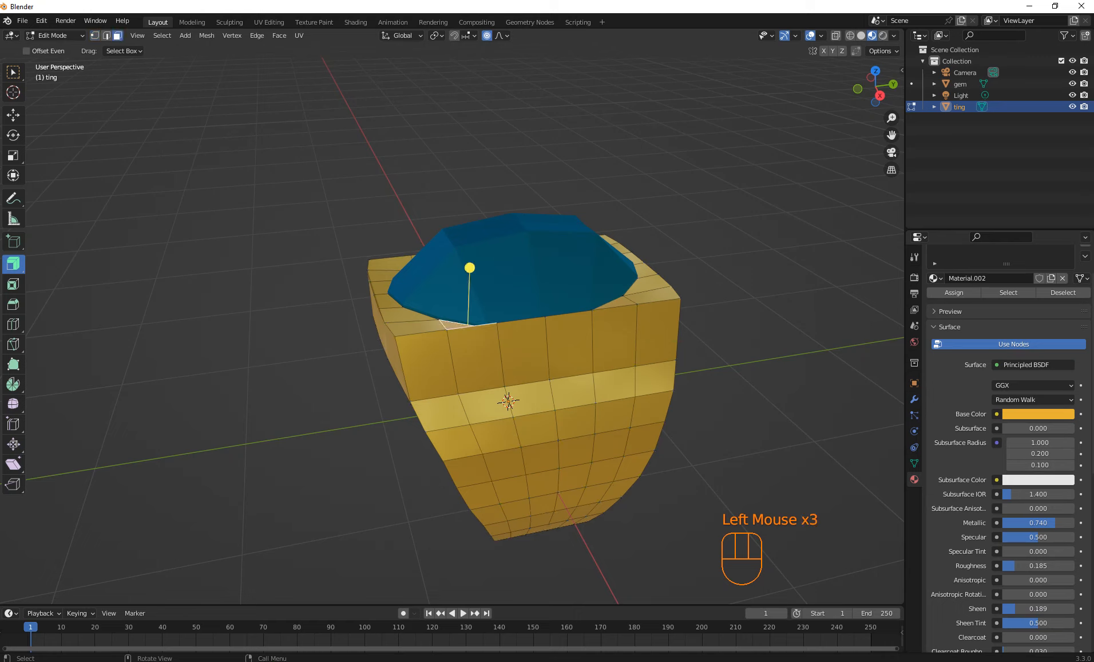
click(494, 370)
click(503, 403)
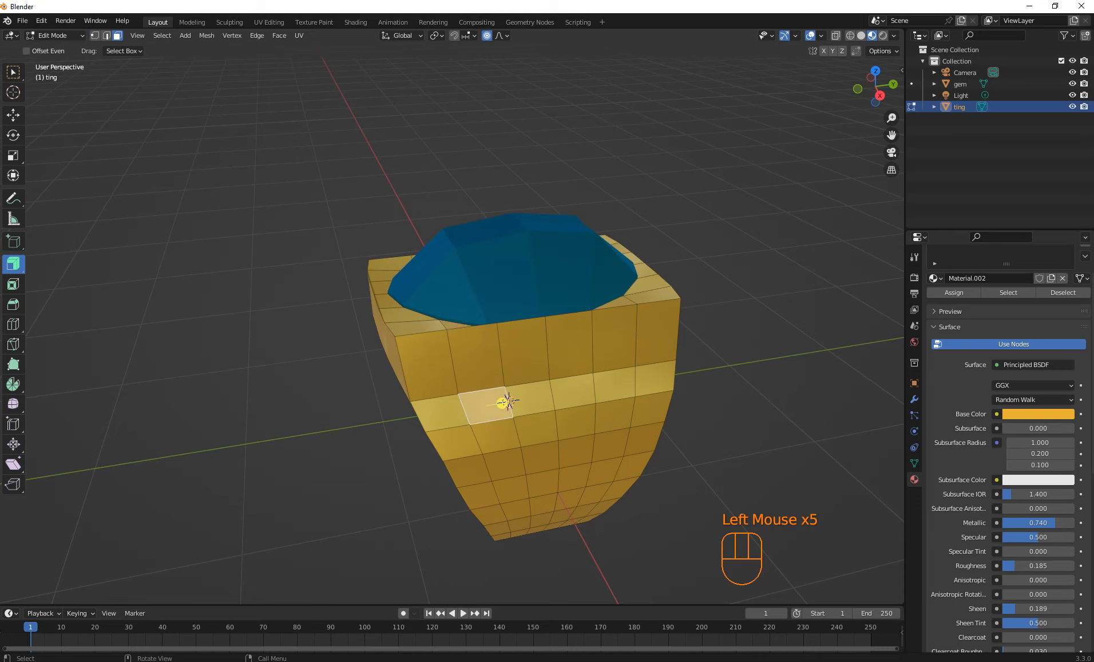
middle_drag(507, 402, 548, 360)
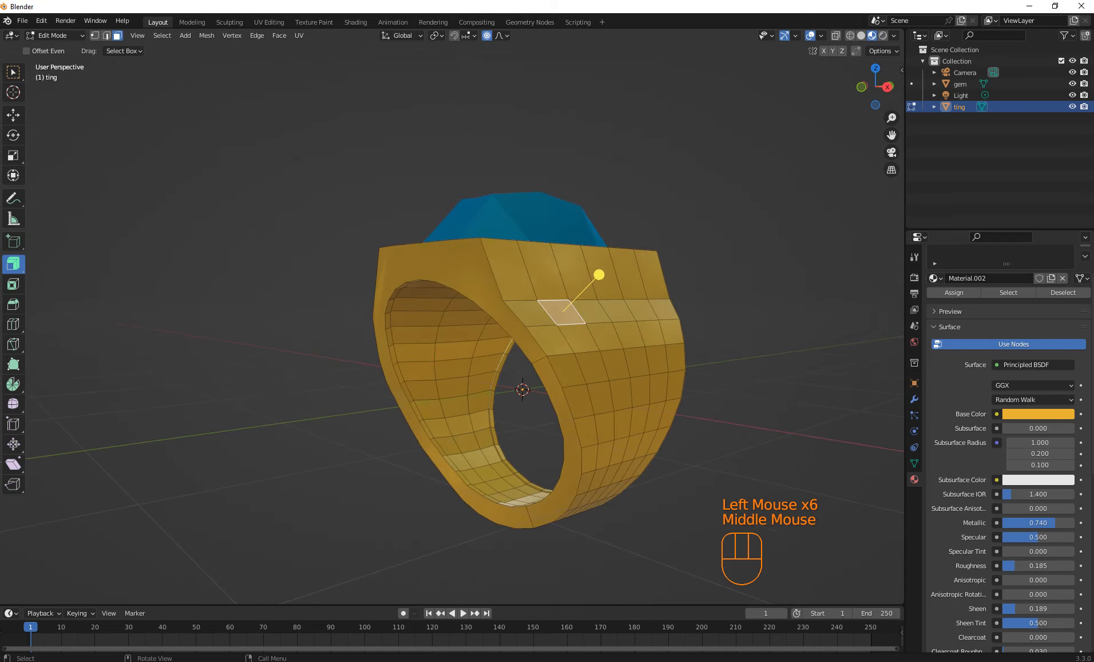
click(580, 338)
click(593, 367)
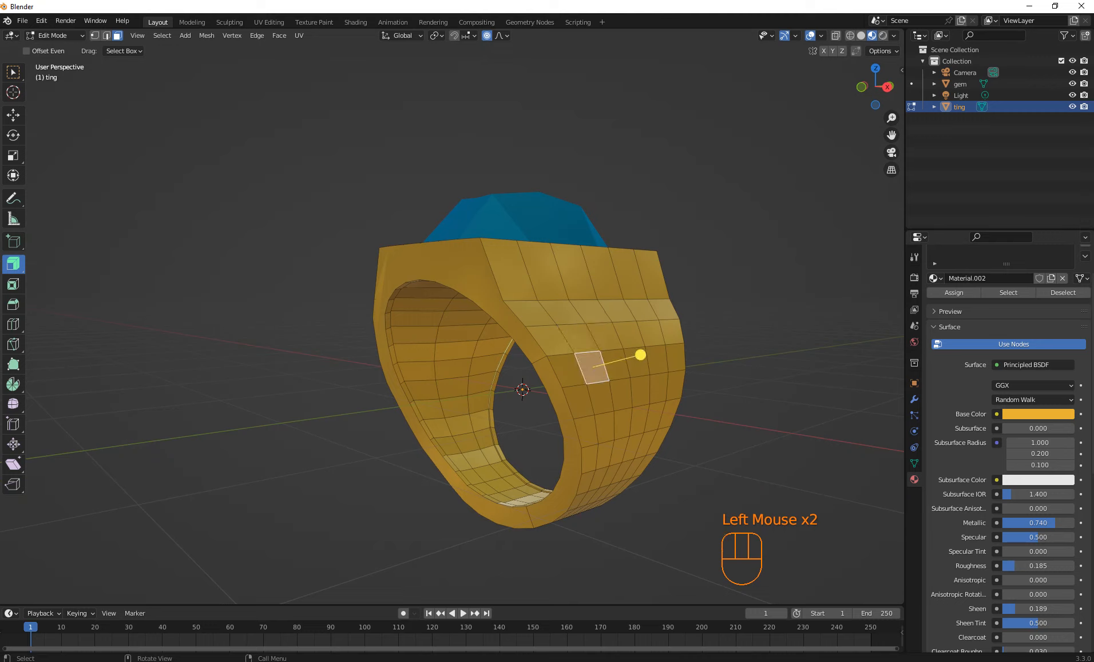
Select two adjoining shoulder faces one column in from the ring's edge and extend the selection as a strip around the band.
click(564, 312)
key(shift)
shift+click(578, 338)
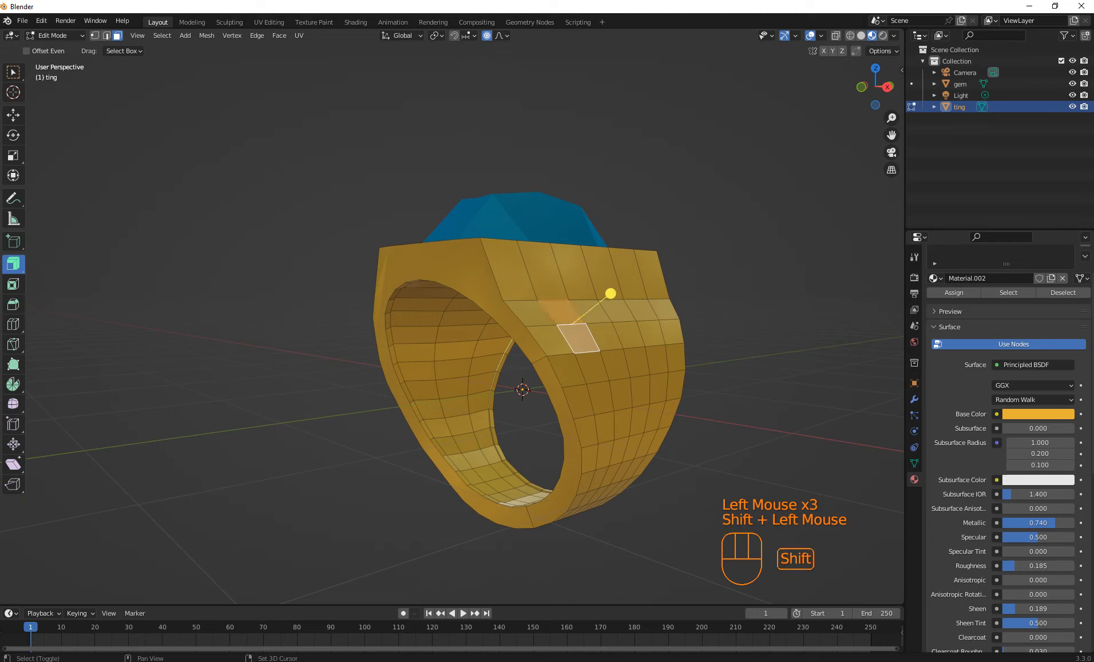
key(shift+ctrl+KP_Add)
key(shift+ctrl+KP_Add)
key(shift+ctrl+KP_Add)
key(shift+ctrl+KP_Add)
key(shift+ctrl+KP_Add)
key(shift+ctrl+KP_Add)
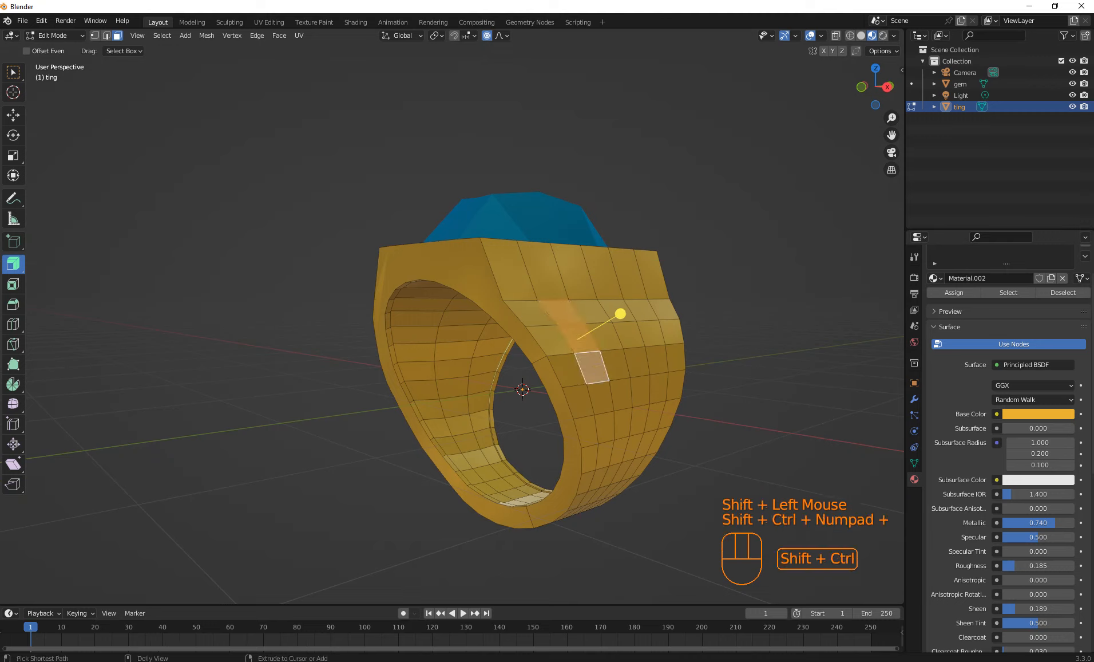
key(shift+ctrl+KP_Add)
key(shift+ctrl+KP_Add)
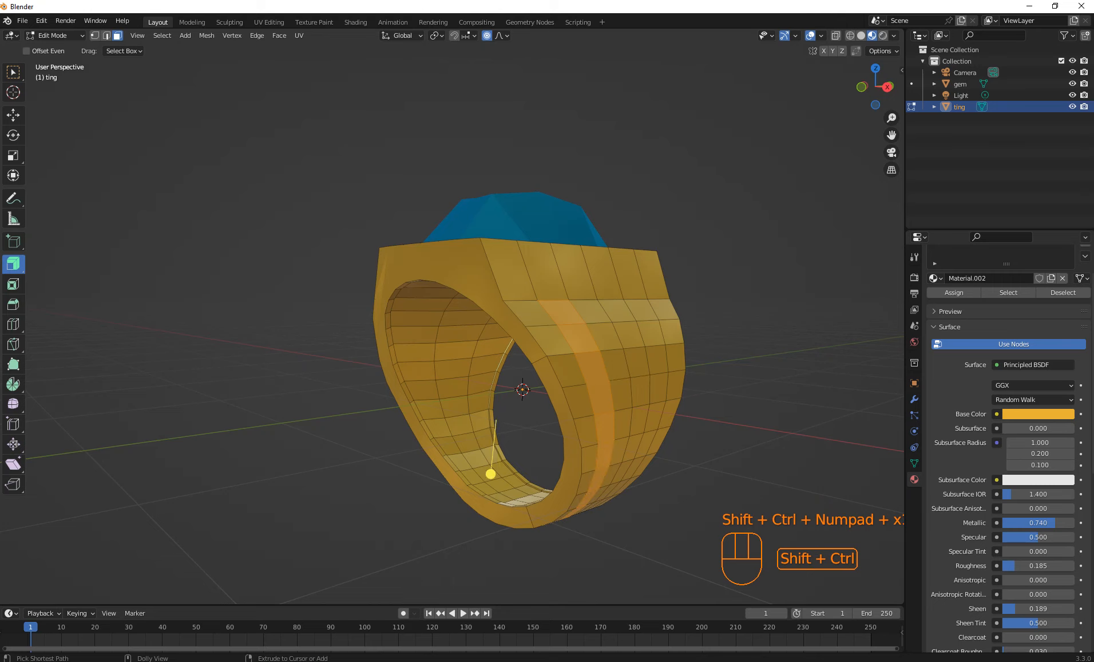
Use Circle Select to deselect the tall side face below the rim at the far end of the strip.
middle_drag(497, 449, 455, 403)
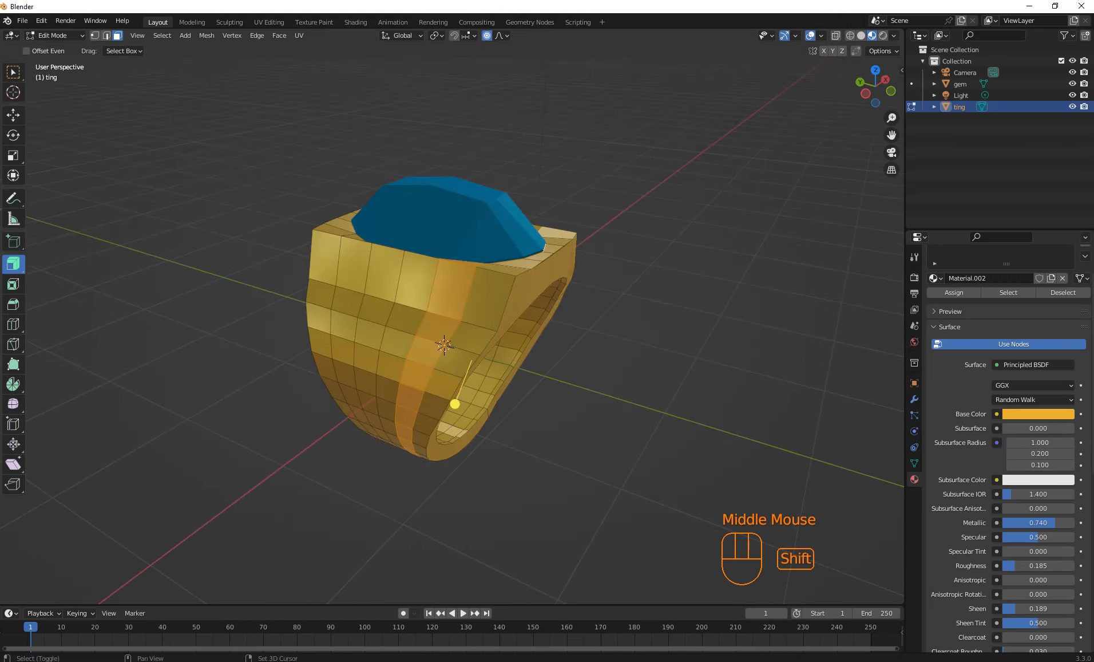
key(shift+KP_Subtract)
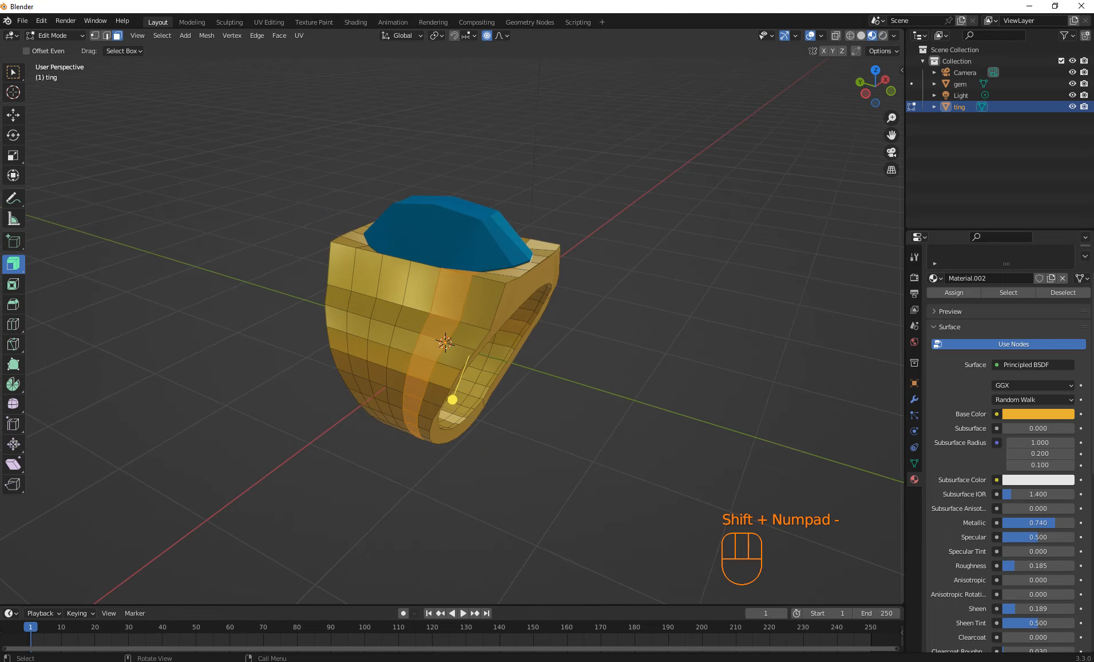
scroll(455, 403, up, 1)
scroll(490, 256, up, 2)
key(c)
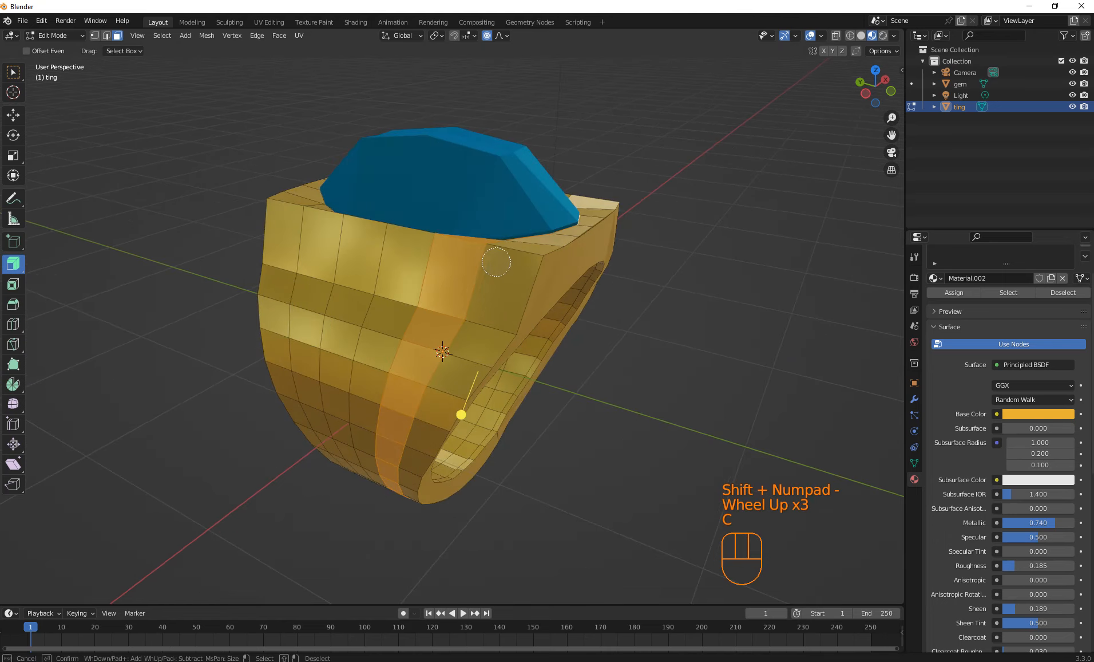
right_click(487, 248)
middle_drag(487, 249, 367, 251)
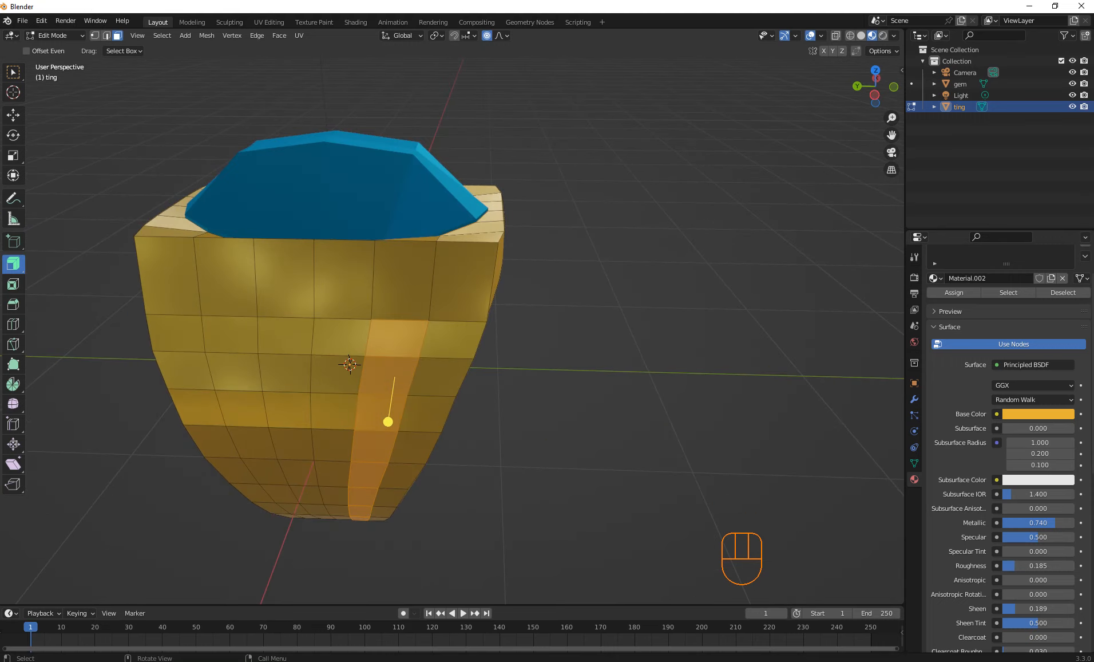
Restart the selection with a shoulder face one column in from each edge, plus the face directly below one of them.
key(shift)
click(387, 422)
click(389, 330)
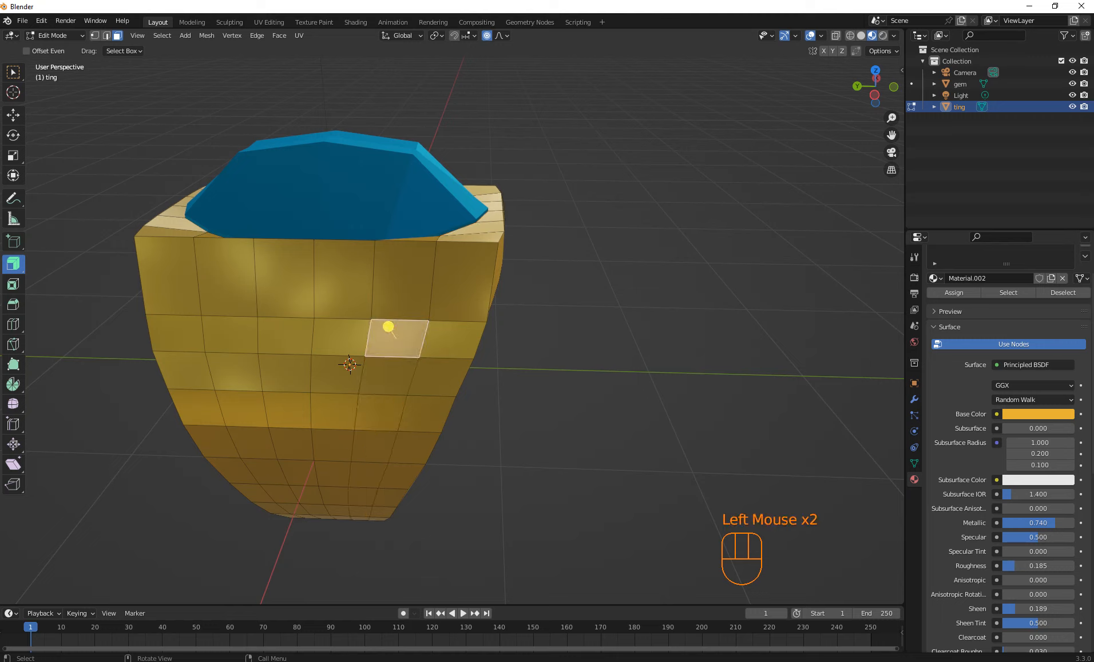
click(206, 322)
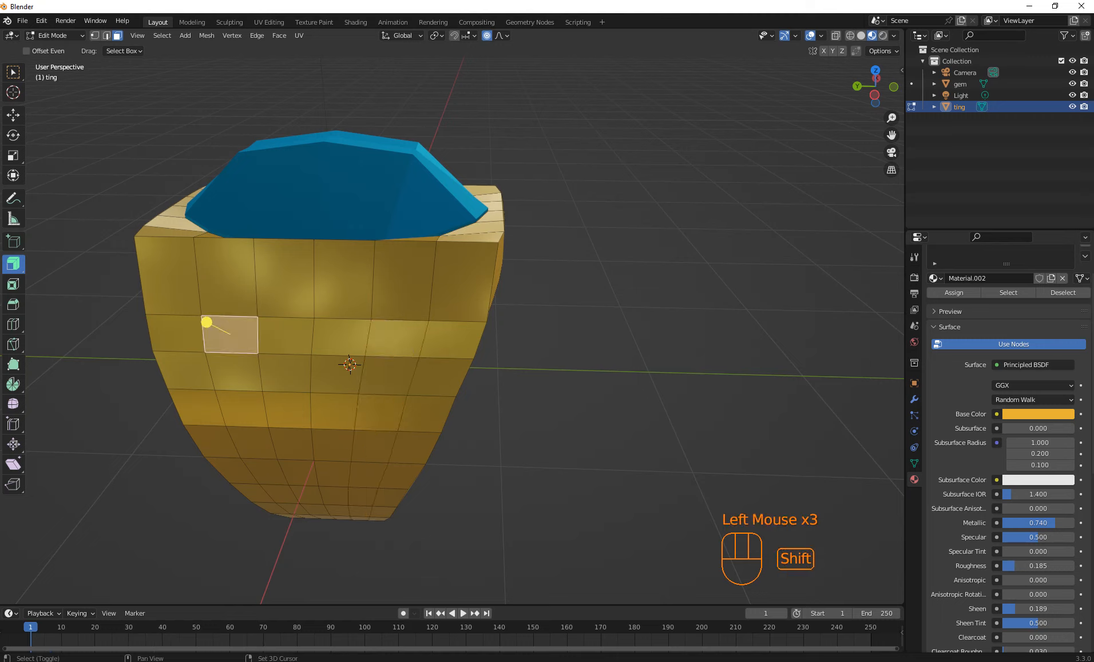
shift+click(397, 338)
shift+click(234, 371)
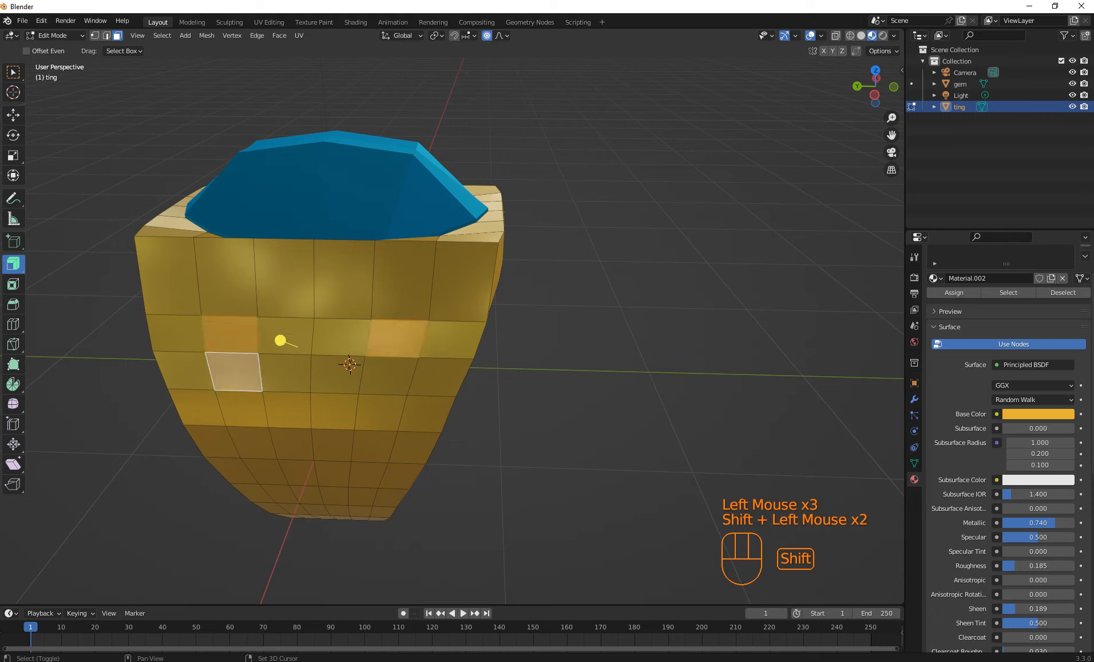
key(shift+ctrl+KP_Add)
key(shift+ctrl+KP_Add)
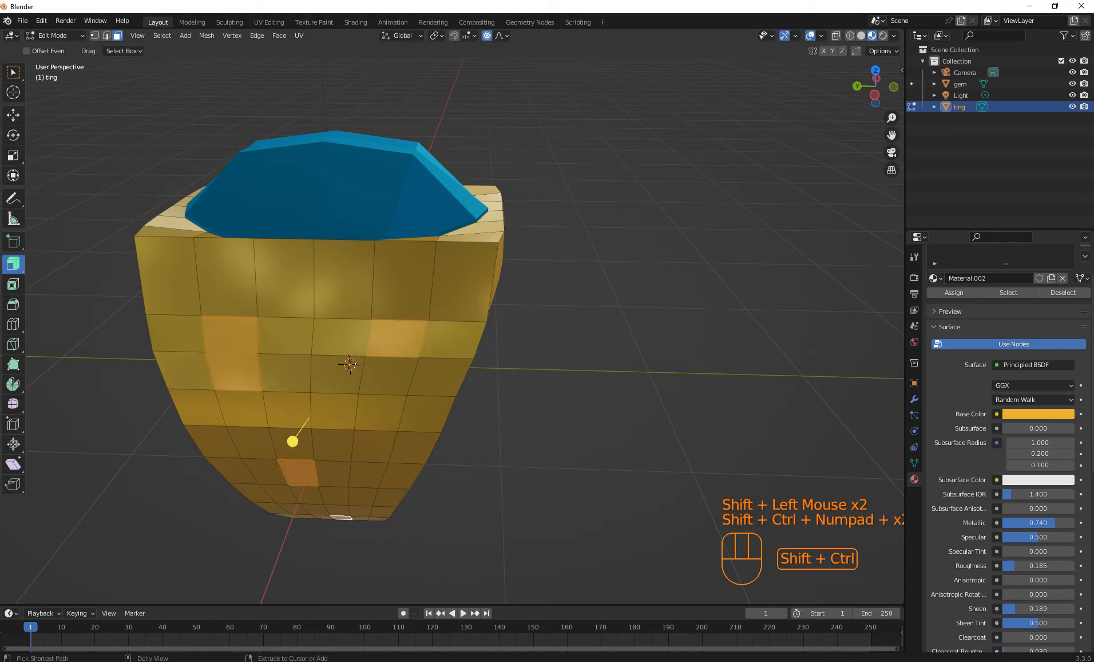
key(ctrl+z)
key(ctrl+z)
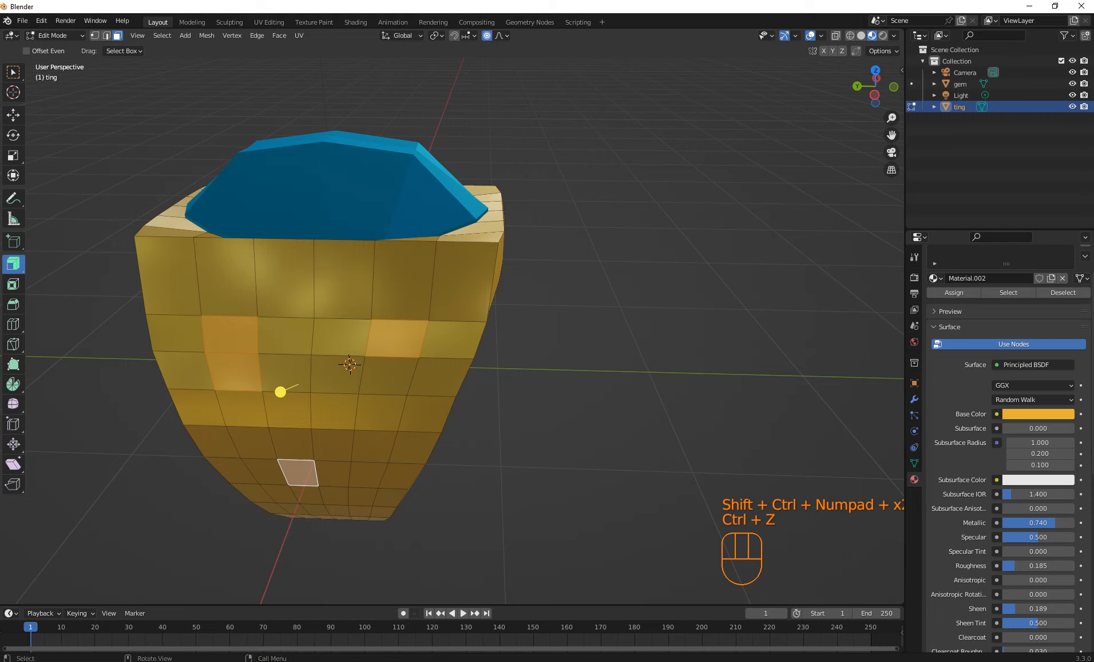
Add the third face down the column and extend the selection as a strip around the band, undoing the overshoot past the opposite rim.
shift+click(241, 409)
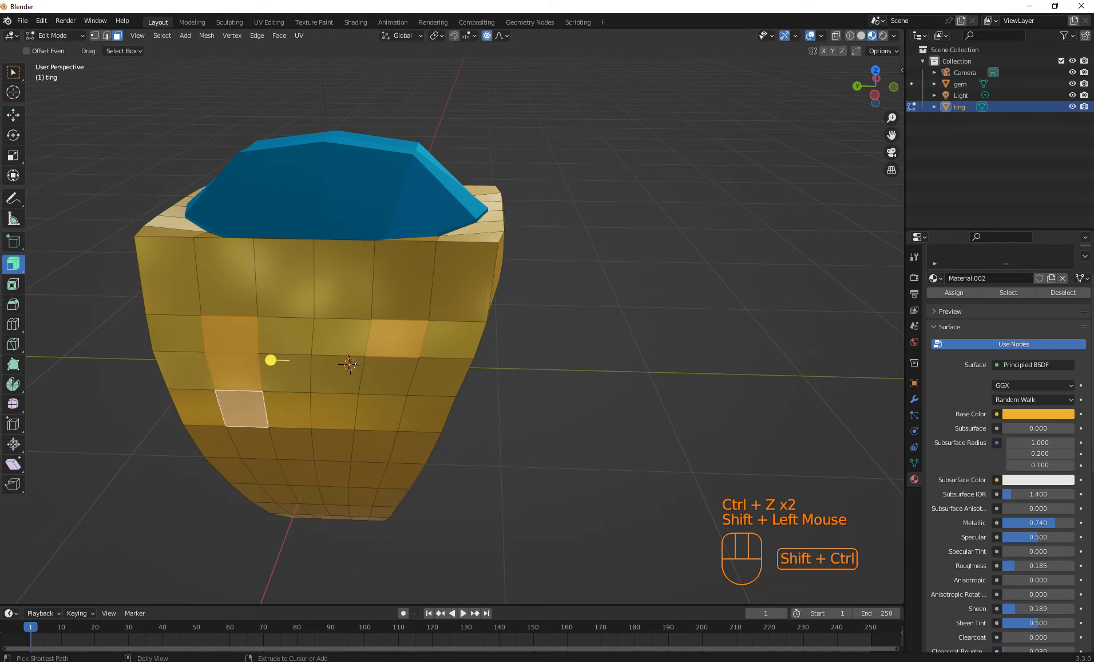
key(shift+ctrl+KP_Add)
key(shift+ctrl+KP_Add)
key(shift+ctrl+KP_Add)
key(shift+ctrl+KP_Add)
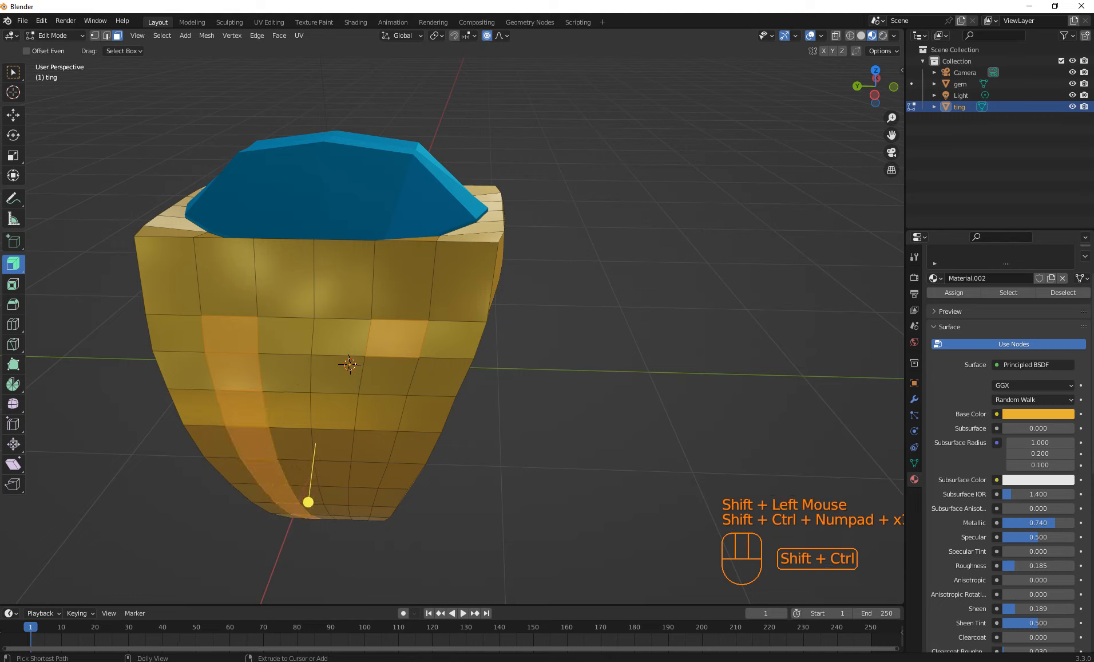
key(ctrl+shift+KP_Add)
key(ctrl+shift+KP_Add)
key(ctrl+shift+KP_Add)
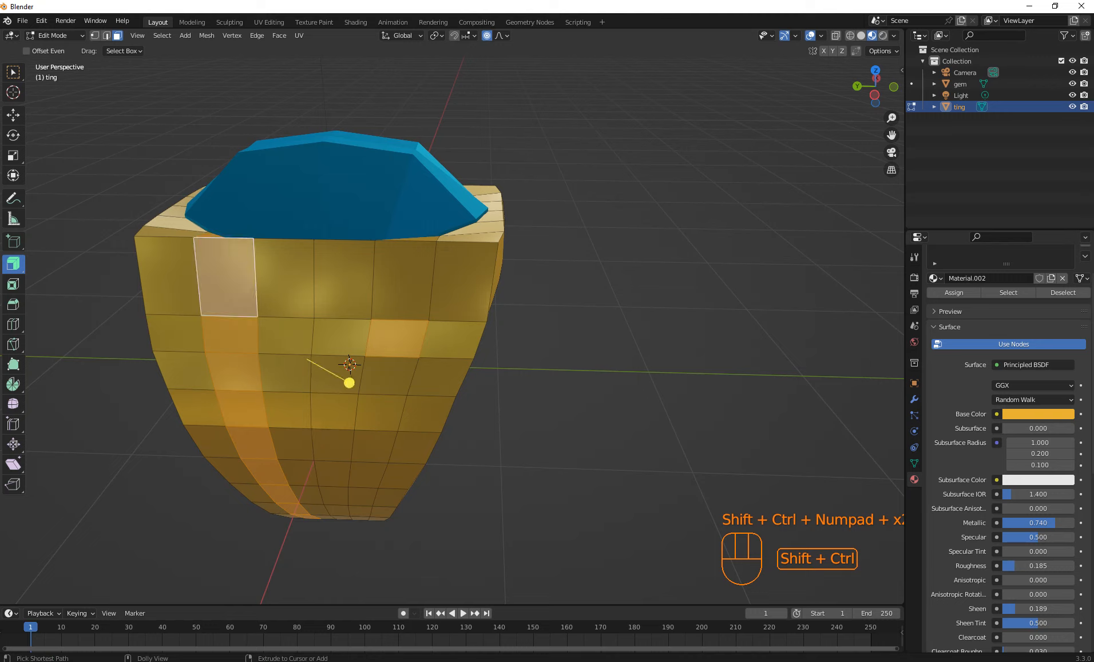
key(ctrl+z)
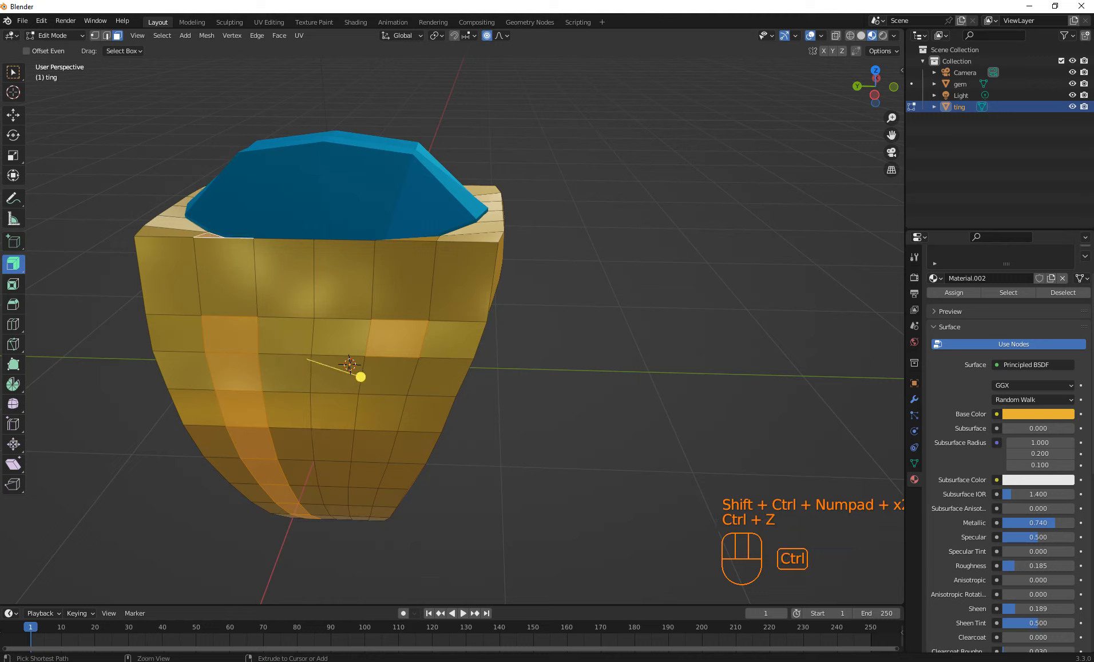
key(ctrl+z)
key(ctrl+z)
key(ctrl+z)
key(ctrl+z)
key(ctrl+z)
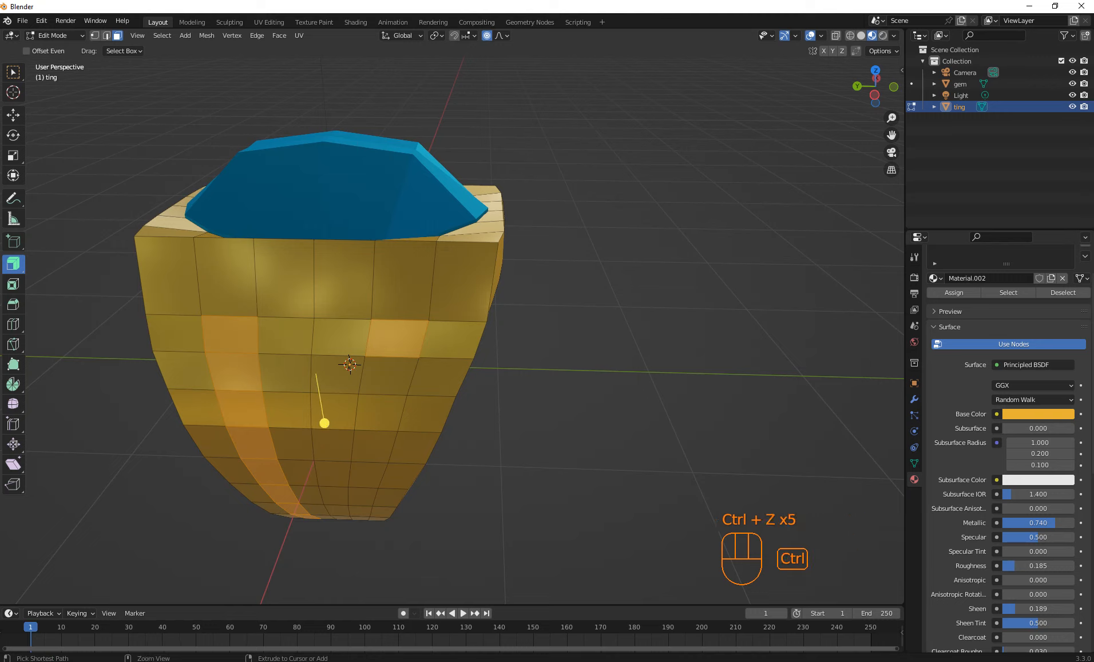
Shorten the strip's far end to the shoulder by deselecting the rim face and the tall side face beneath it.
middle_drag(549, 355, 360, 349)
scroll(361, 349, down, 2)
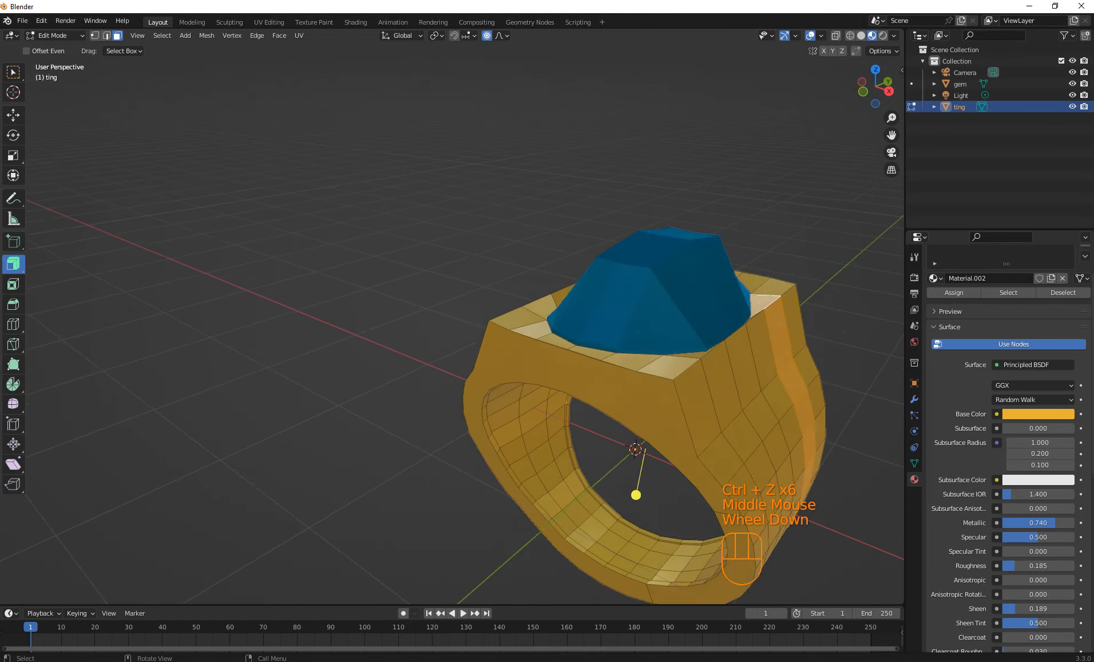
shift+middle_drag(549, 343, 378, 327)
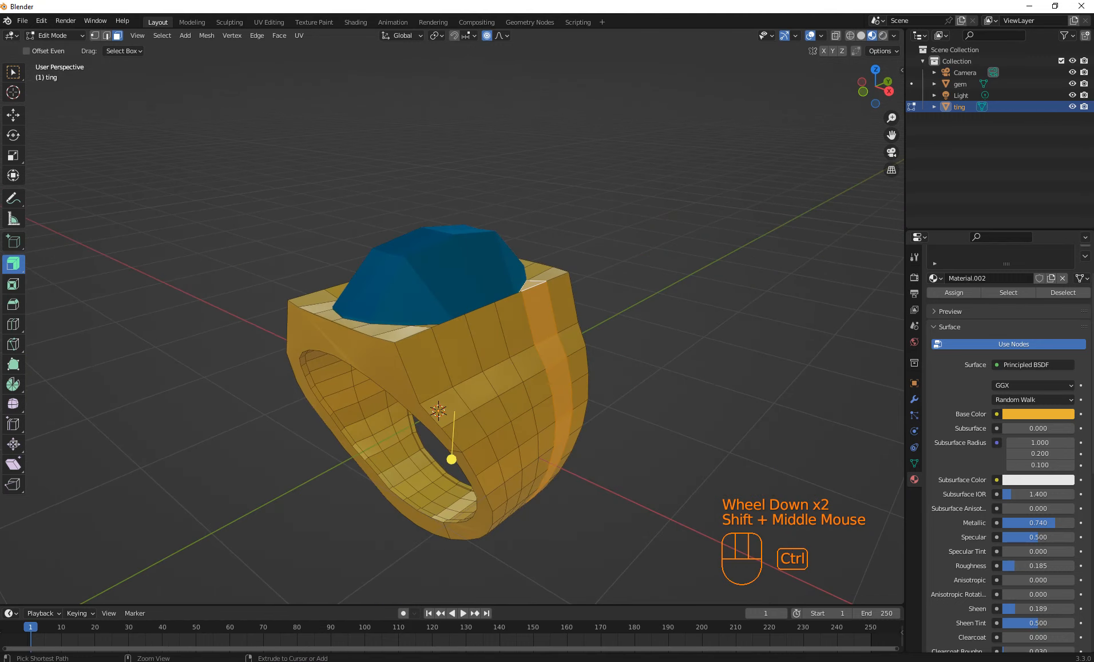
key(ctrl+shift+KP_Subtract)
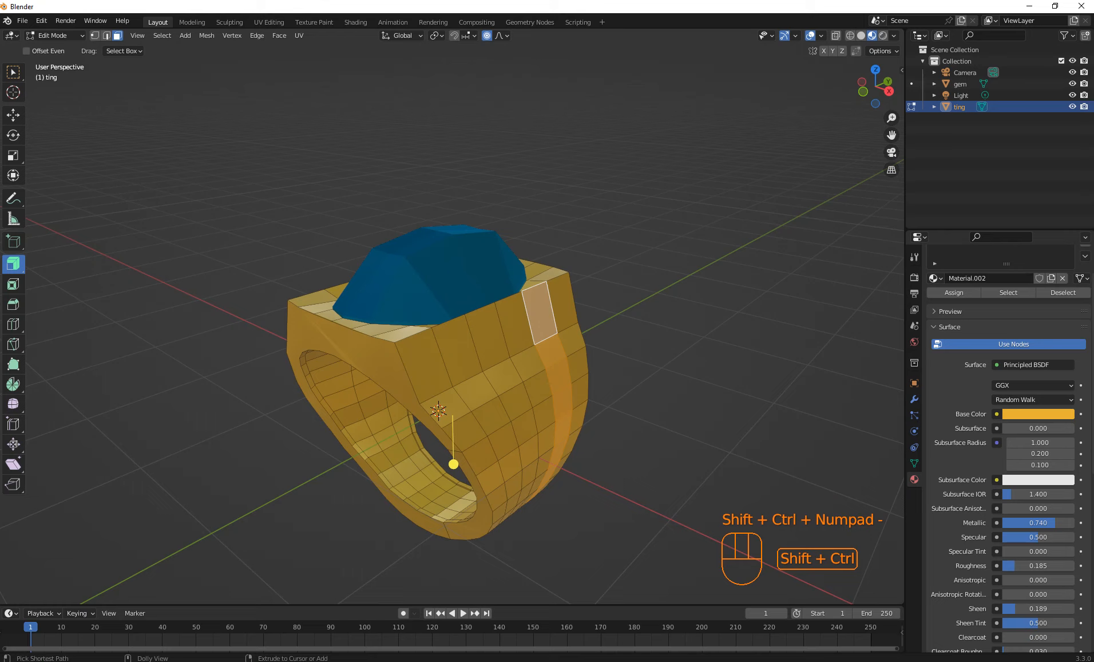
key(ctrl+shift+KP_Subtract)
key(shift)
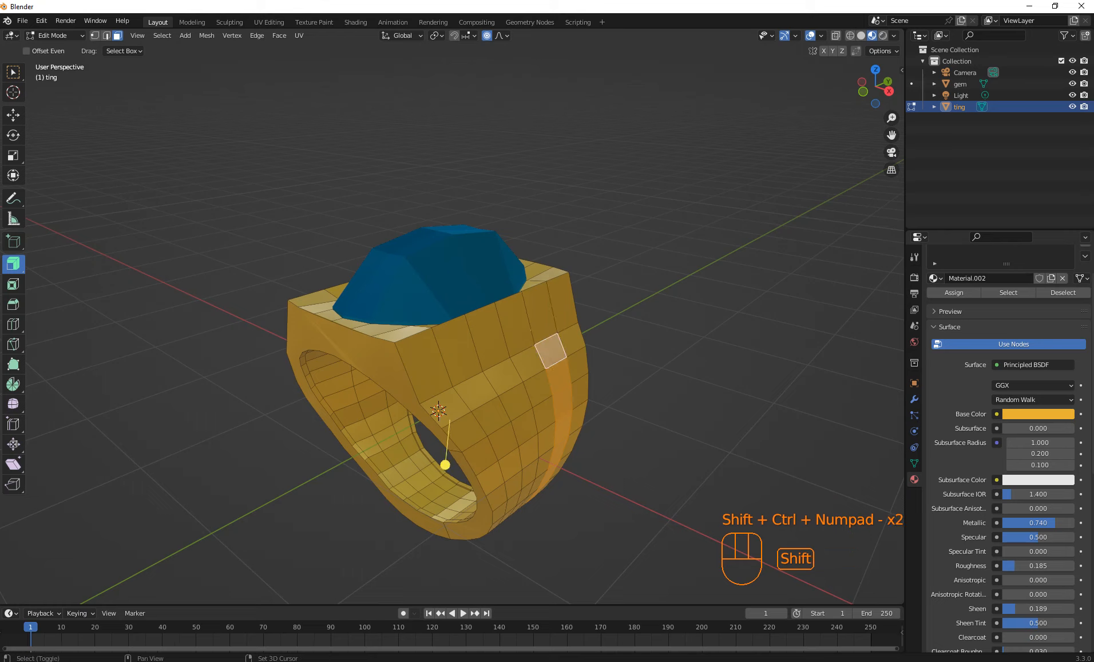
Start a second face strip from the shoulder near the front edge, adding three faces down its column and extending it along the band.
shift+click(476, 391)
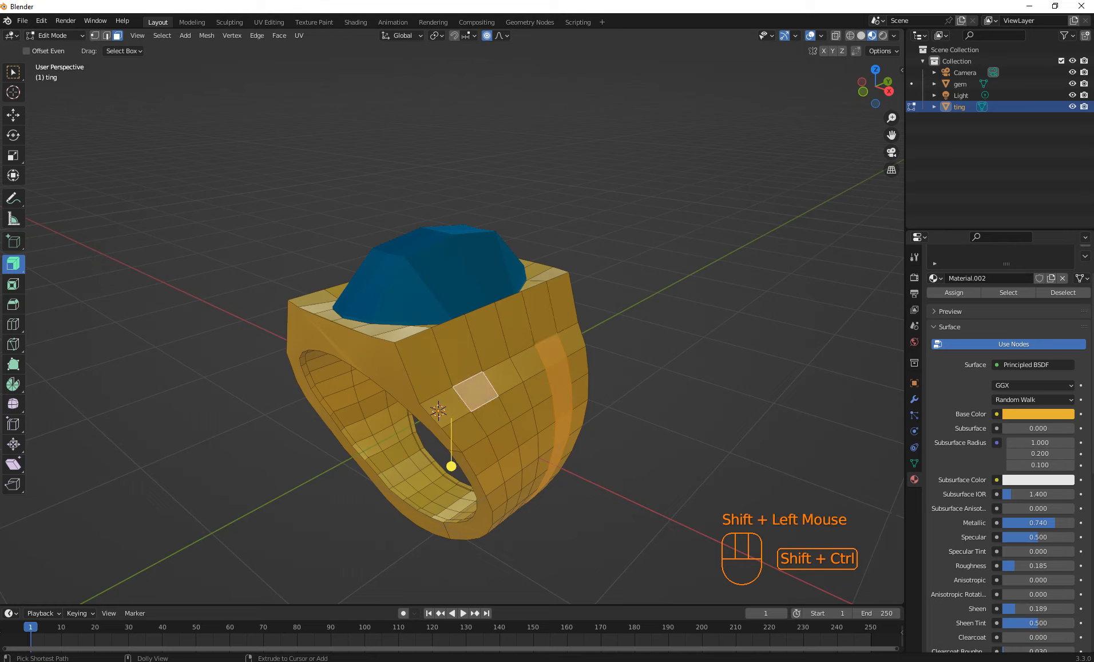
shift+click(491, 416)
ctrl+shift+click(503, 440)
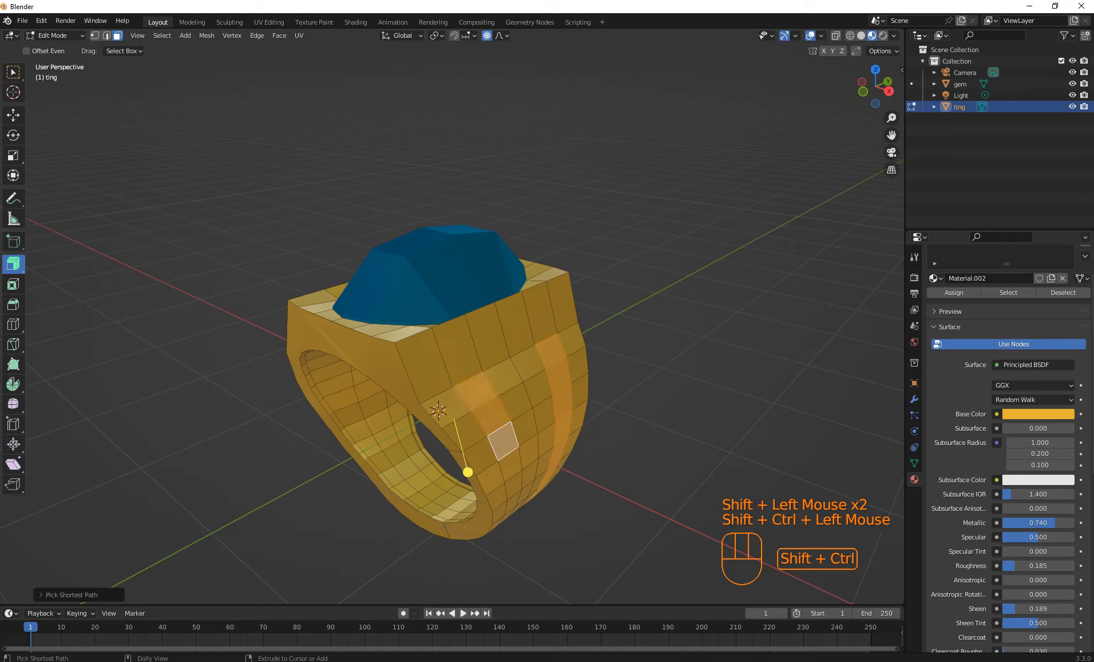
key(shift+ctrl+KP_Add)
key(shift+ctrl+KP_Add)
key(shift+ctrl+KP_Add)
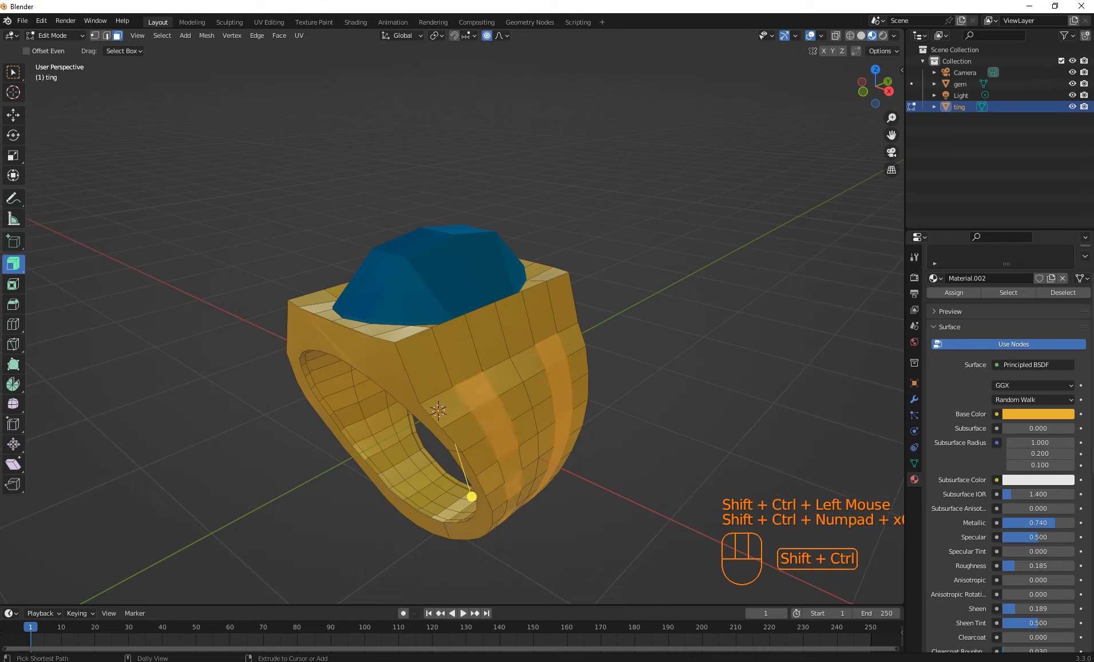
Add the missing faces further down the second strip individually to fill in its selection.
shift+click(510, 463)
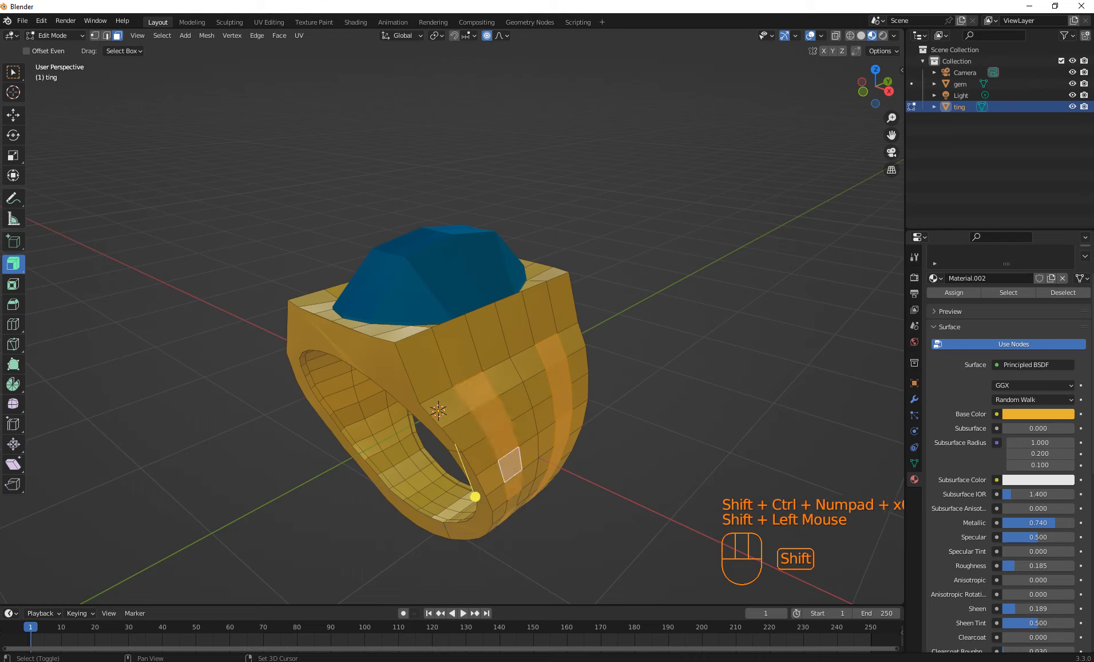
shift+click(510, 464)
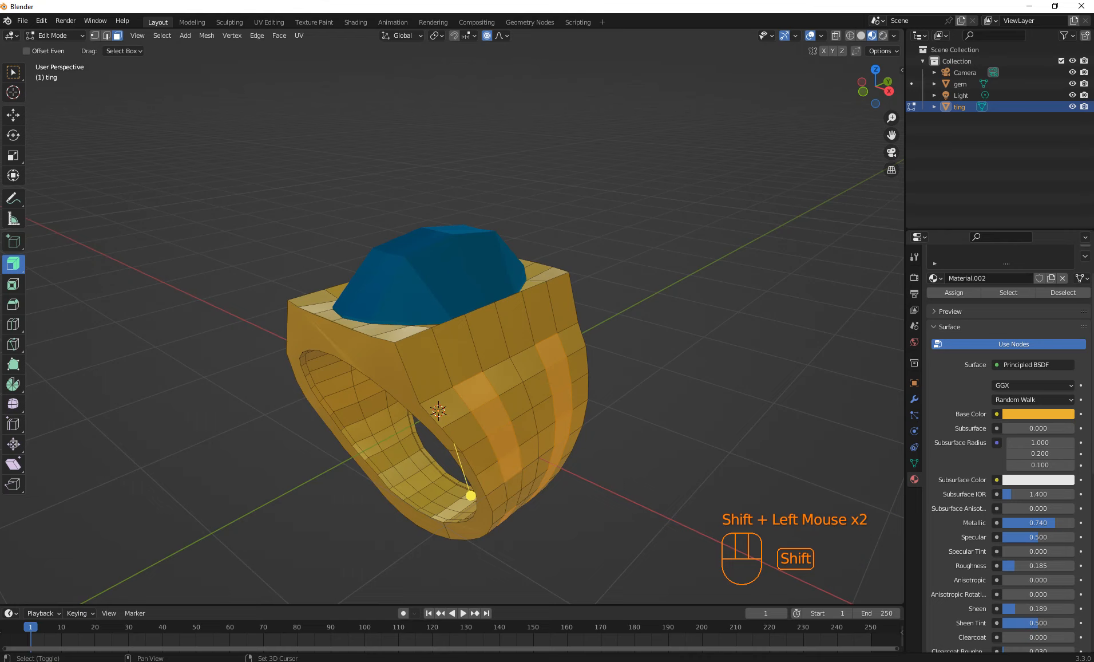
shift+click(514, 484)
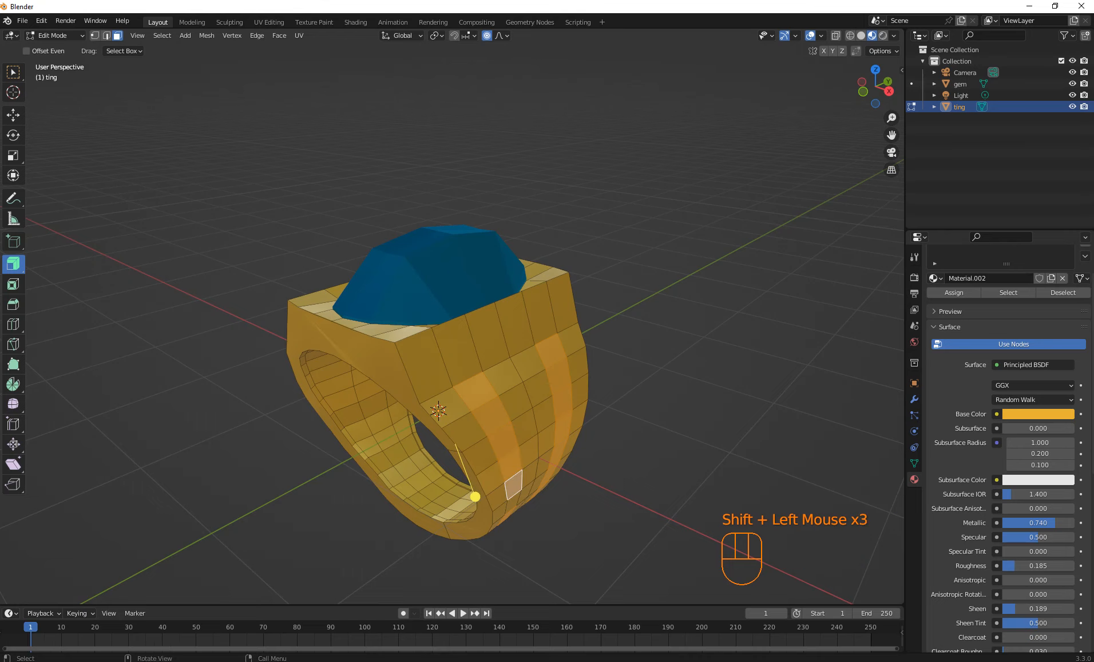
Reactivate a face on the second strip and continue its selection down to the underside of the band.
middle_drag(475, 497, 455, 461)
shift+click(454, 461)
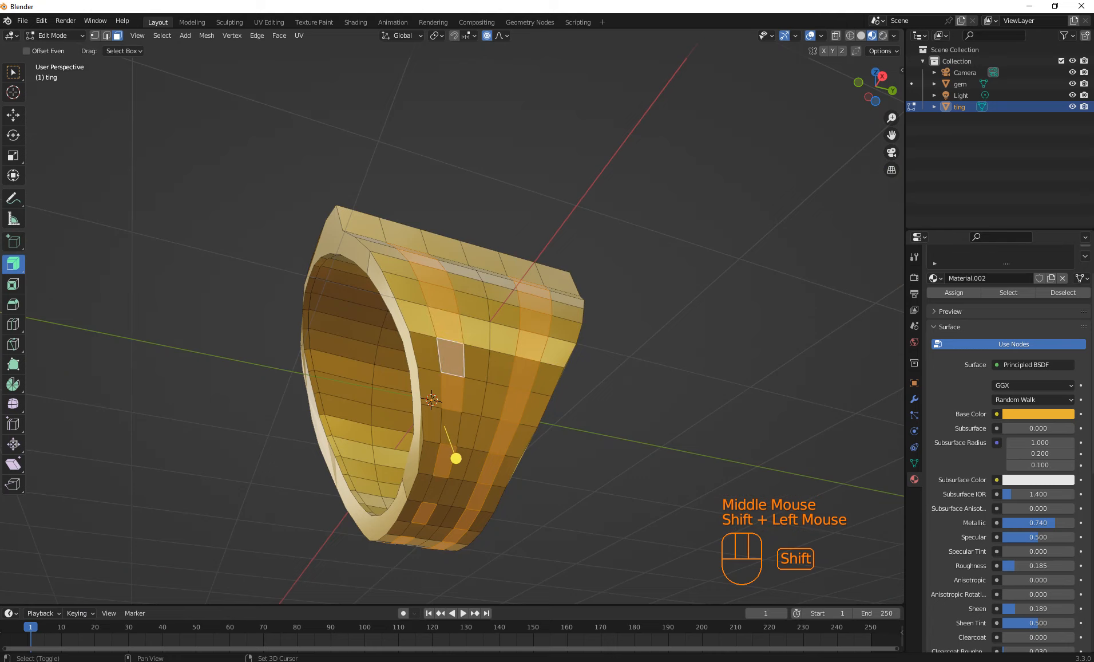
key(ctrl+shift+KP_Add)
key(ctrl+shift+KP_Add)
key(ctrl+shift+KP_Add)
key(ctrl+shift+KP_Add)
key(ctrl+shift+KP_Add)
key(ctrl+shift+KP_Add)
key(ctrl+shift+KP_Add)
key(ctrl+shift+KP_Add)
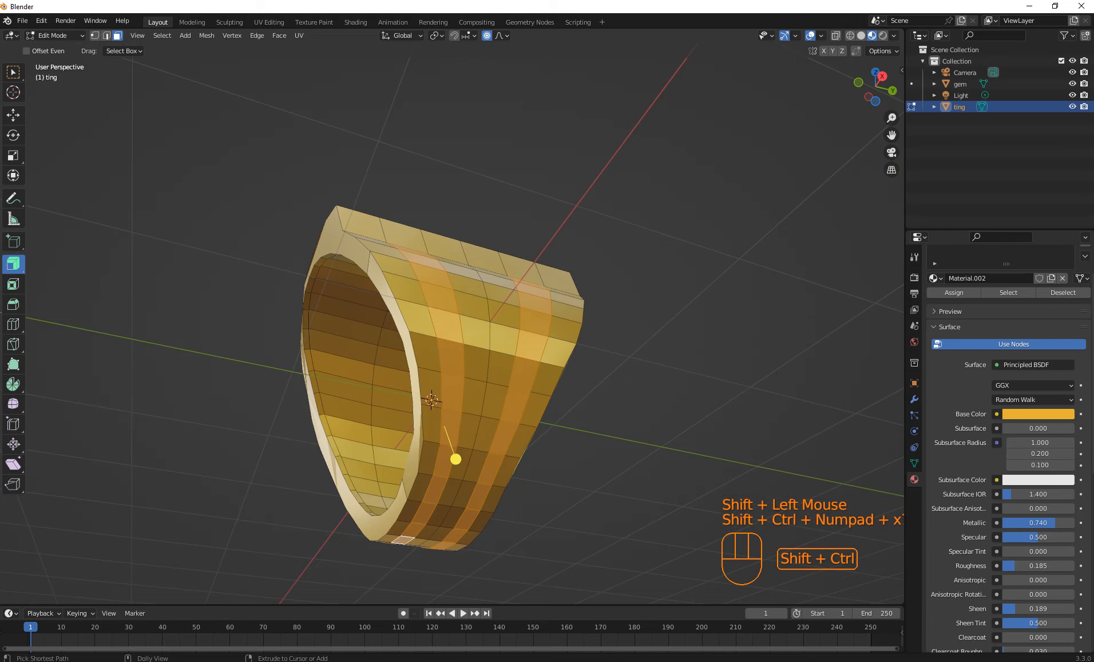
Extend the second strip's selection from the underside up the opposite side of the band to the shoulder.
middle_drag(455, 461, 486, 505)
key(ctrl+shift+KP_Add)
key(ctrl+shift+KP_Add)
key(ctrl+shift+KP_Add)
key(ctrl+shift+KP_Add)
key(ctrl+shift+KP_Add)
key(ctrl+shift+KP_Add)
key(ctrl+shift+KP_Add)
key(ctrl+shift+KP_Add)
key(ctrl+shift+KP_Add)
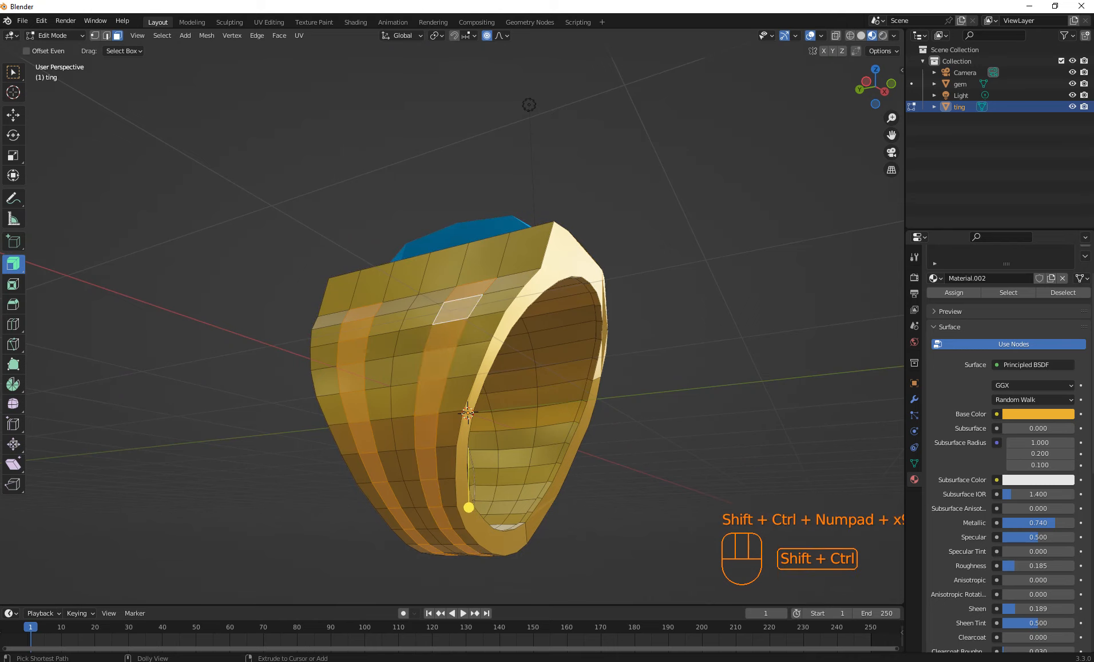
Extrude both selected strips slightly outward along their normals to raise them from the band.
middle_drag(469, 508, 466, 506)
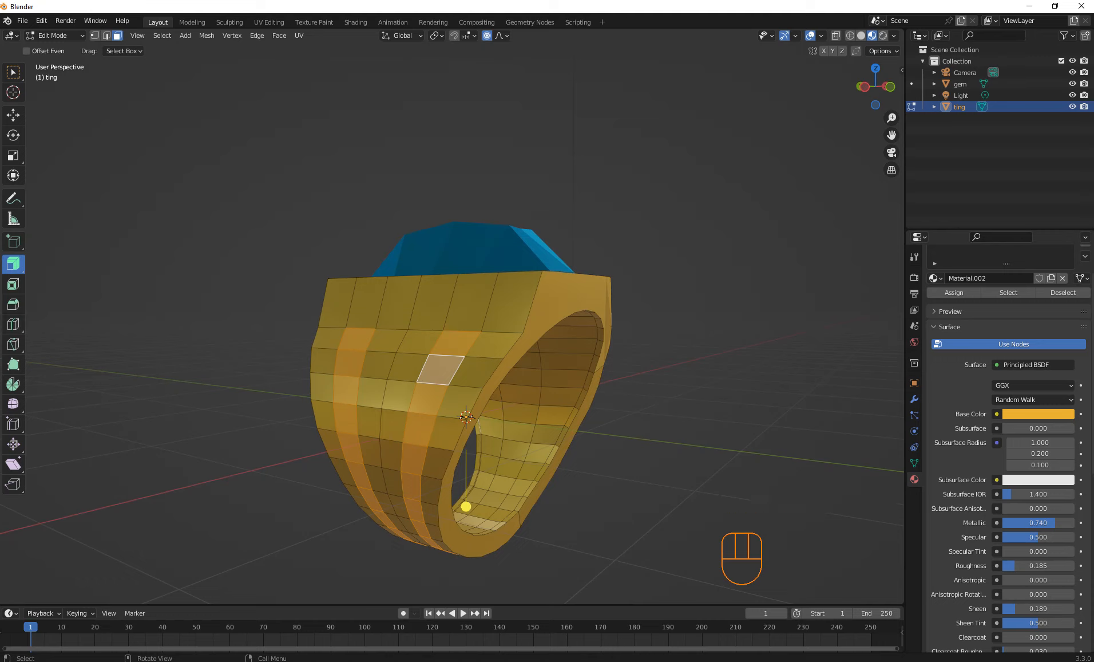
mouse_move(466, 506)
mouse_down()
mouse_move(470, 494)
mouse_move(479, 500)
mouse_up()
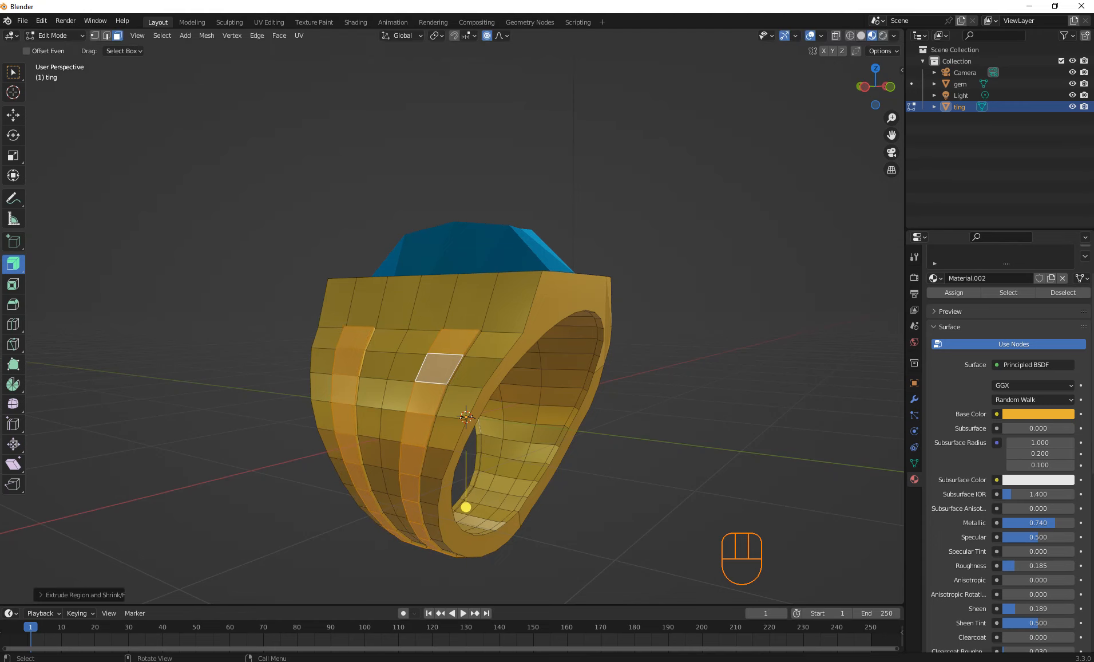
middle_drag(479, 501, 520, 503)
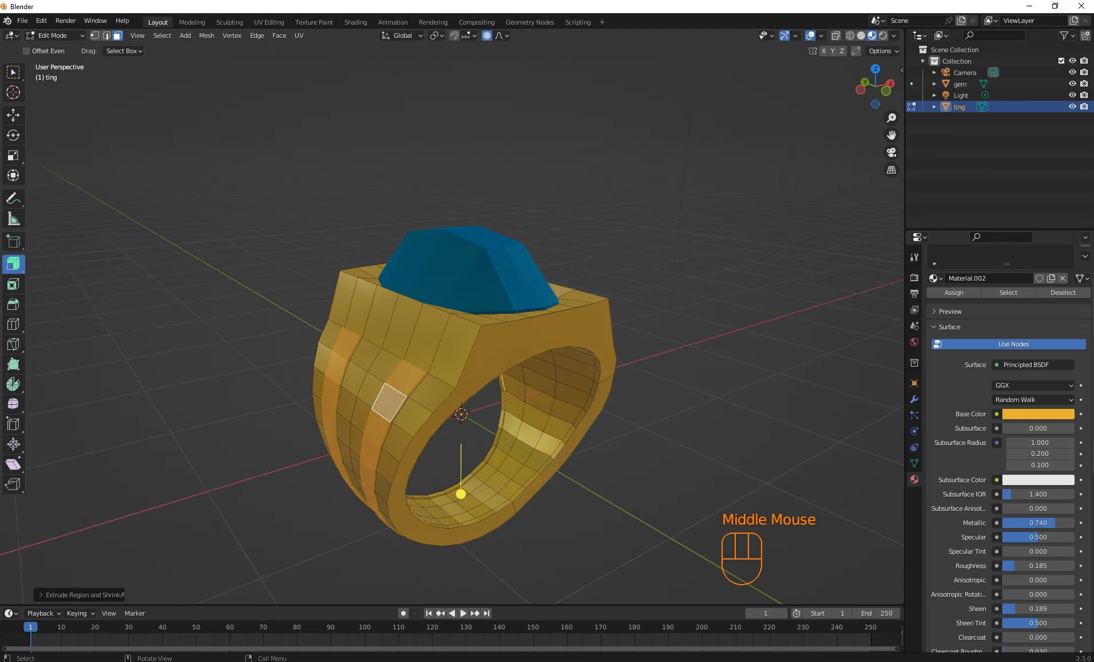
Bevel the edges of both extruded strips with a narrow bevel of 1 segment.
click(12, 304)
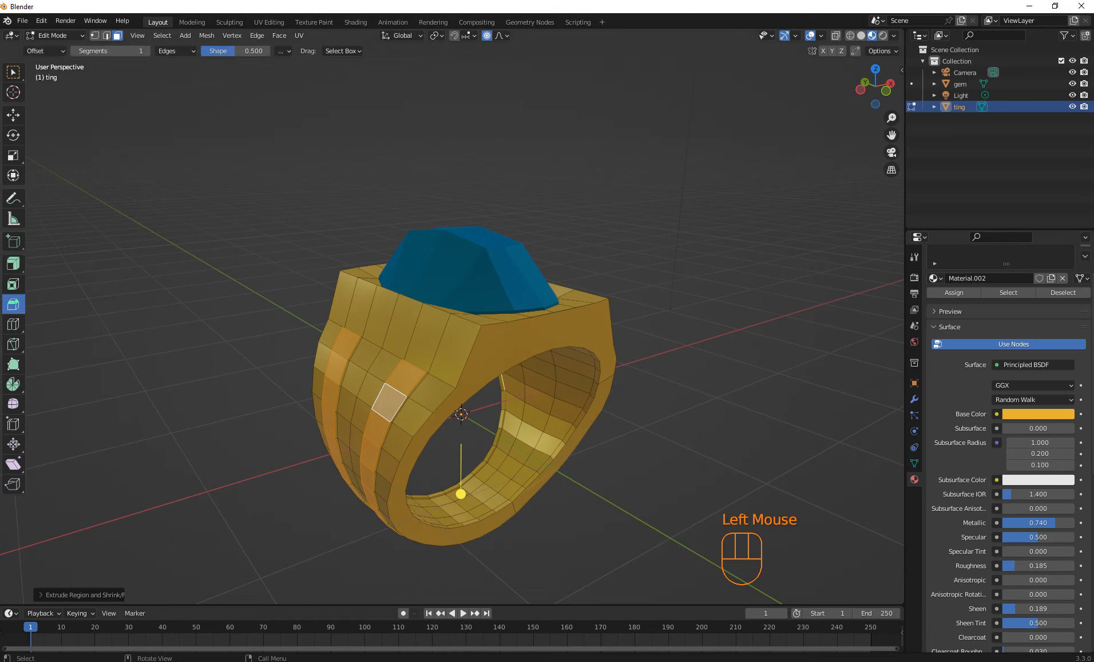
double_click(461, 493)
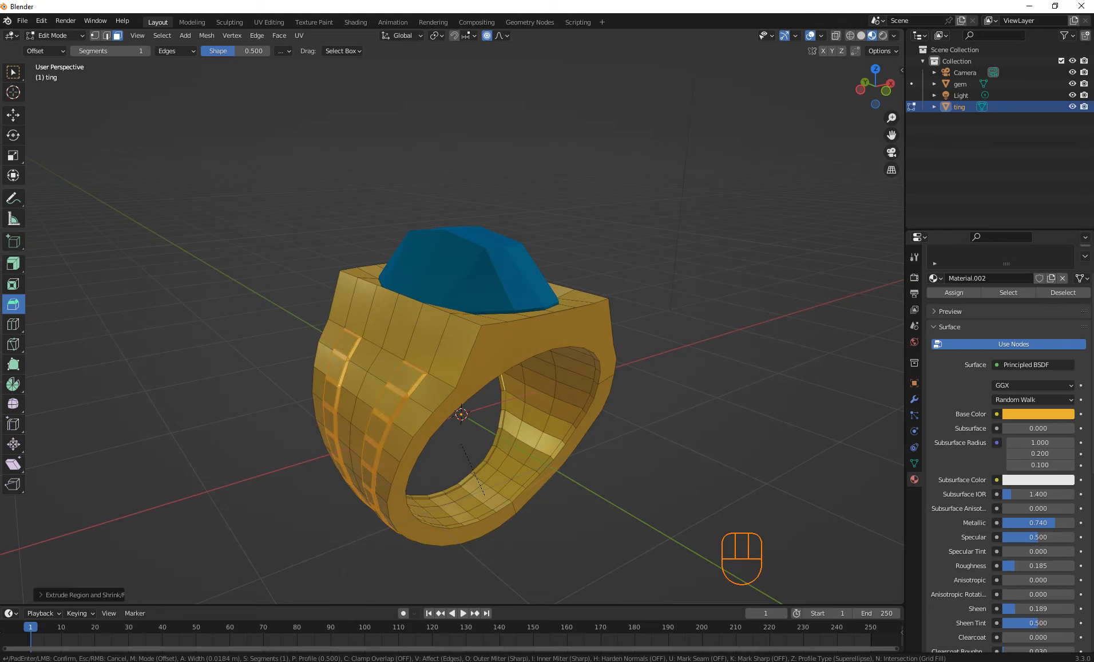
click(452, 496)
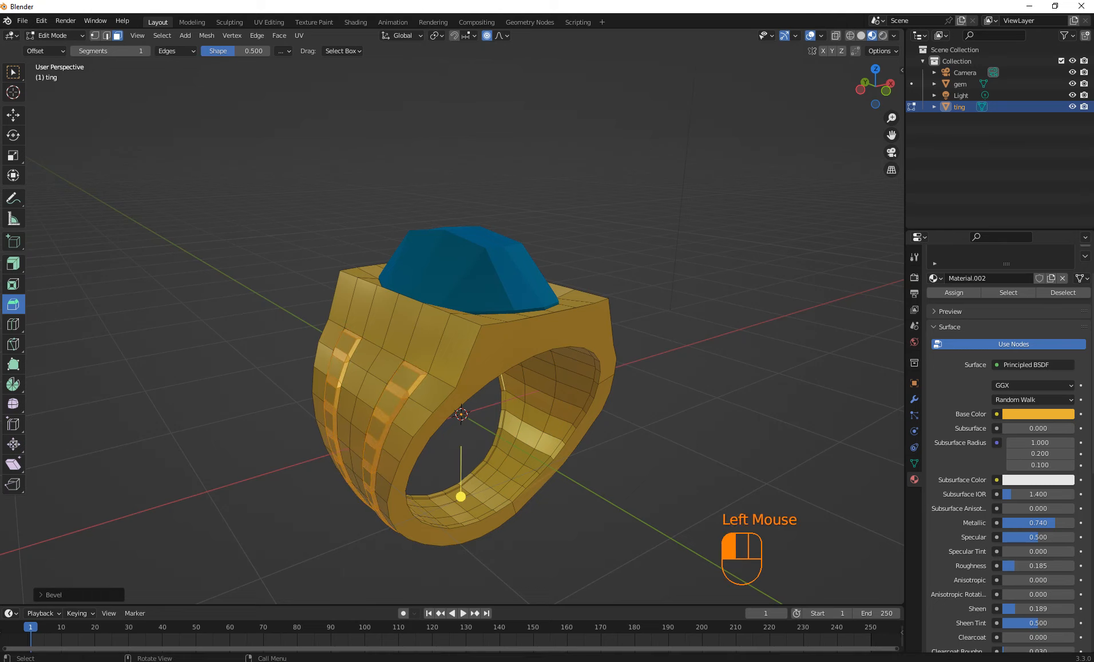
Examine the bevelled strips on the unselected ring from the side, the end and above.
middle_drag(452, 496, 472, 522)
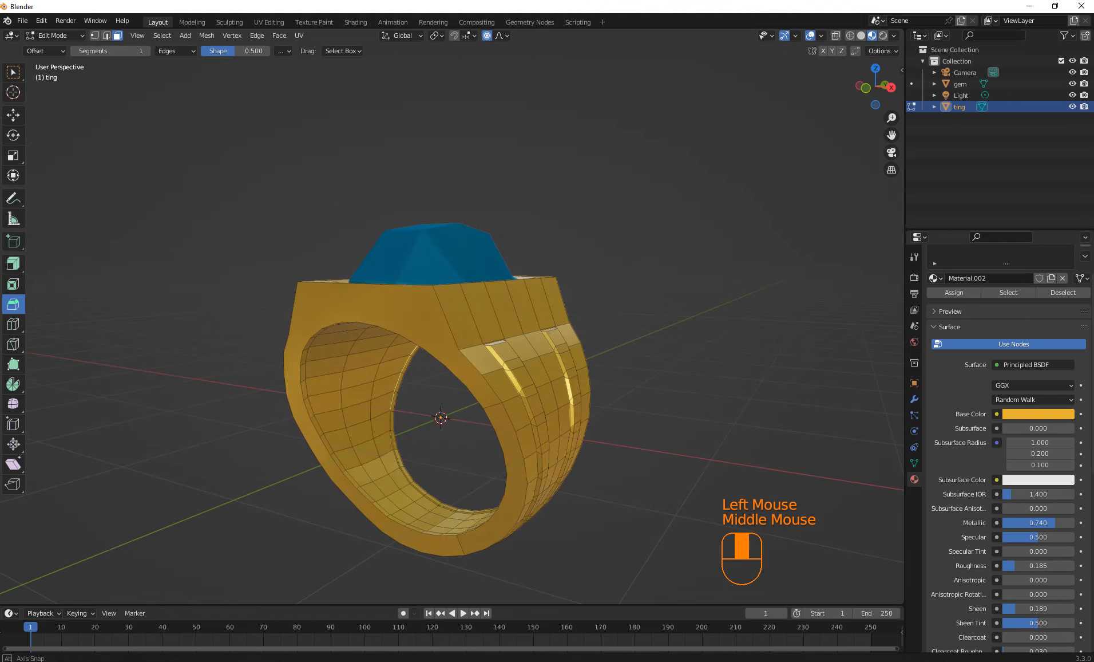
scroll(473, 522, down, 1)
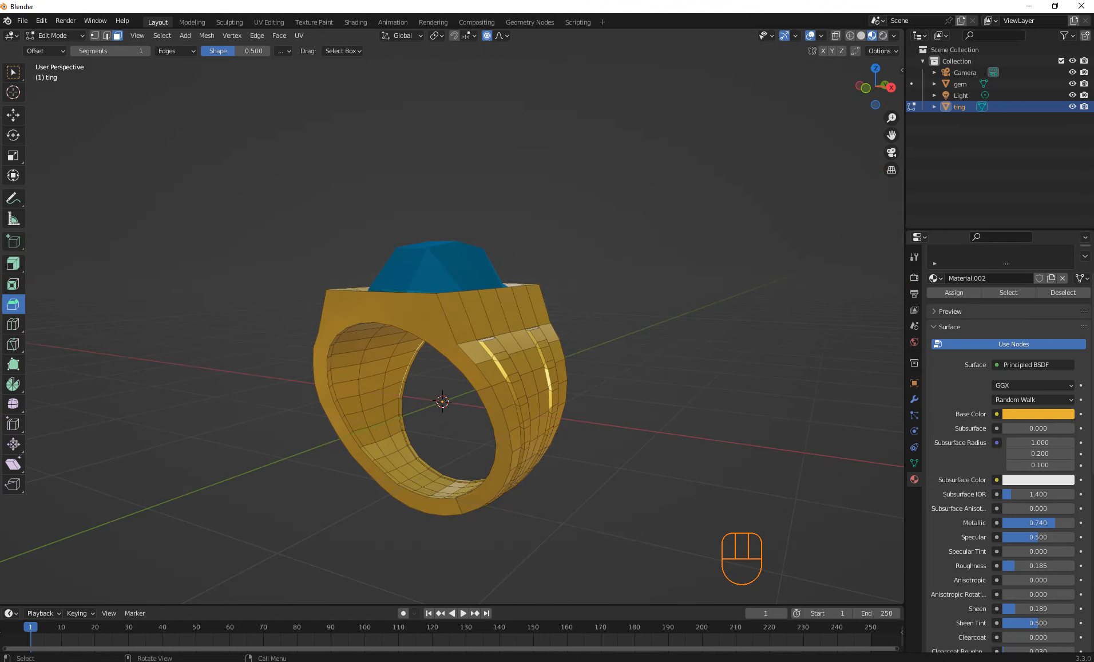
mouse_move(472, 522)
middle_down()
mouse_move(476, 574)
mouse_move(476, 515)
middle_up()
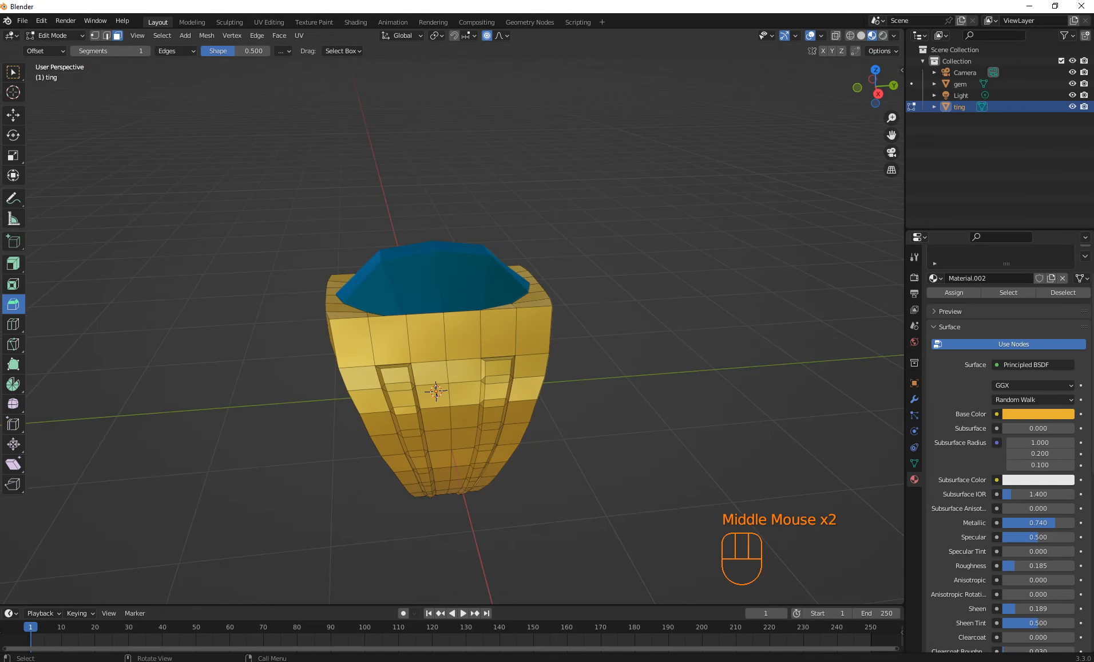
key(KP_7)
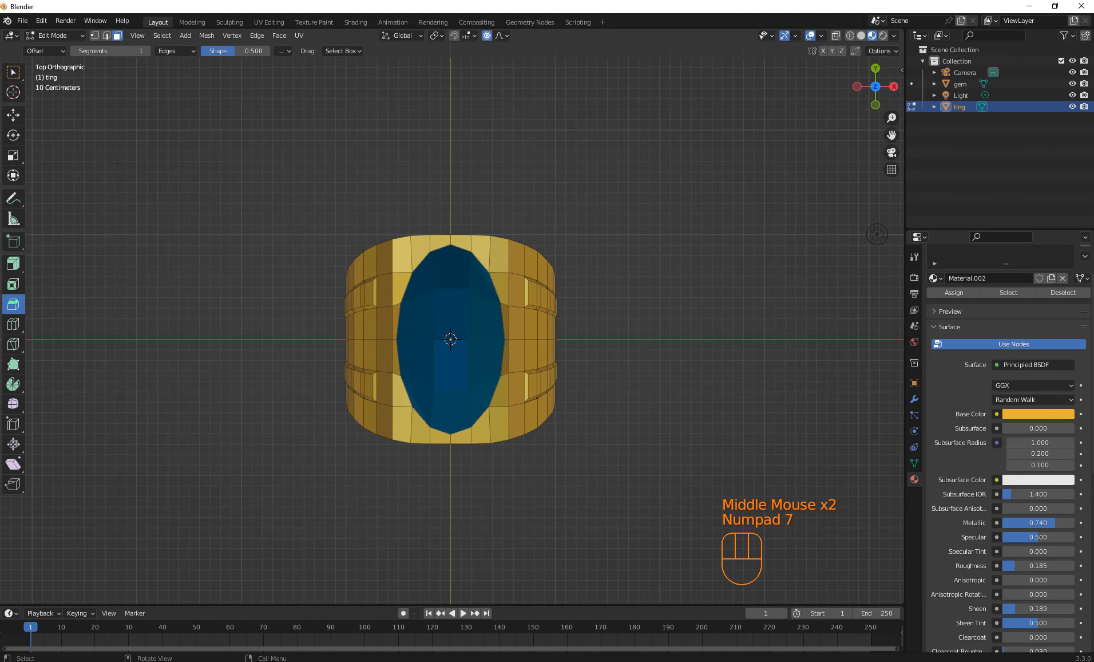
key(KP_3)
middle_drag(503, 189, 589, 221)
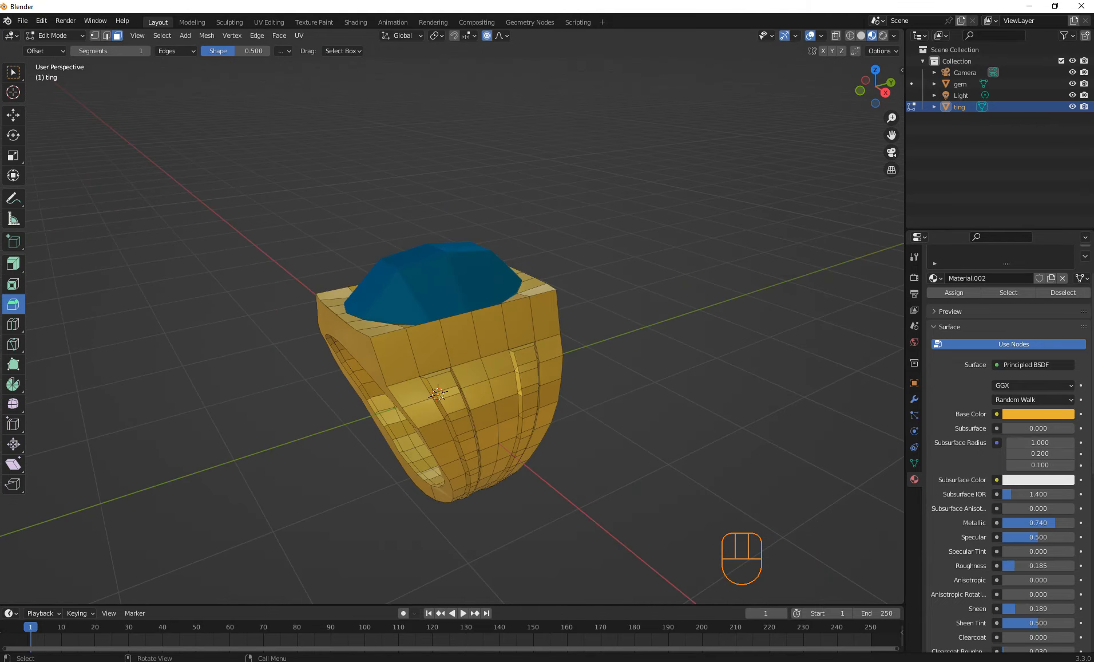